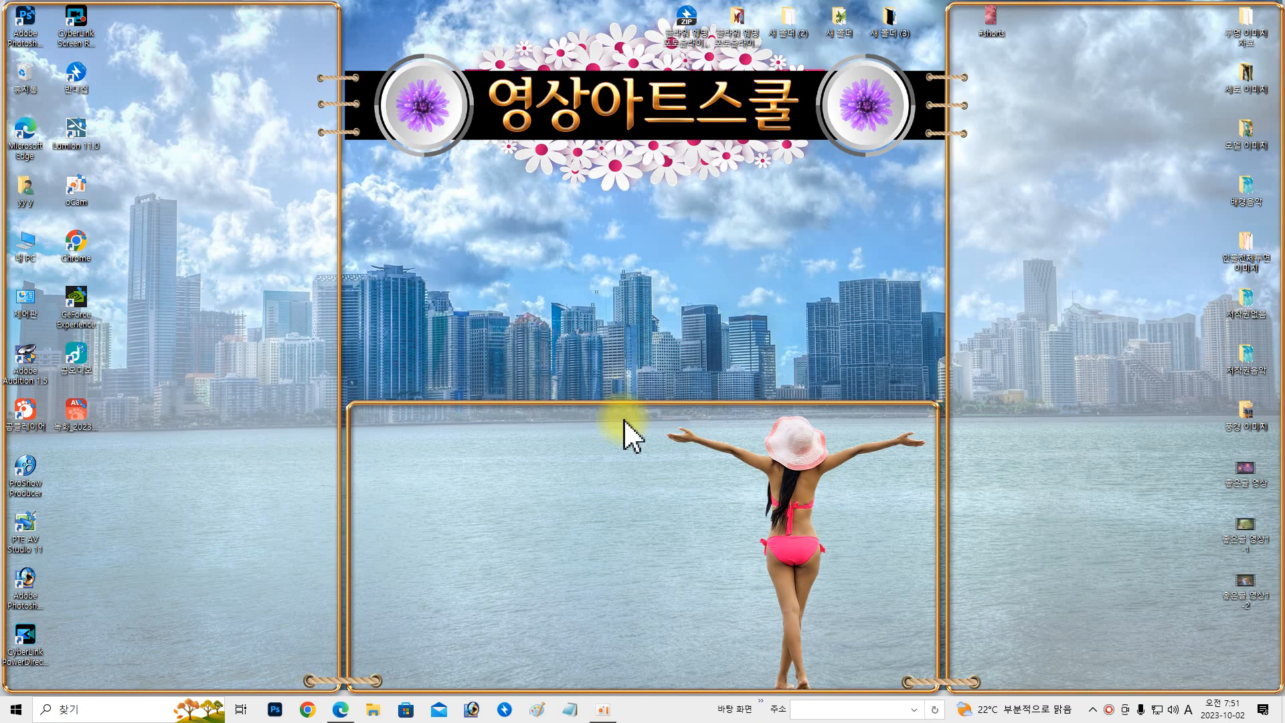
Step: In the Edge browser, download the "PTE AV Studio-웨딩 러브스토리 포토앨범" project zip from the cafe post's Google Drive link
click(340, 704)
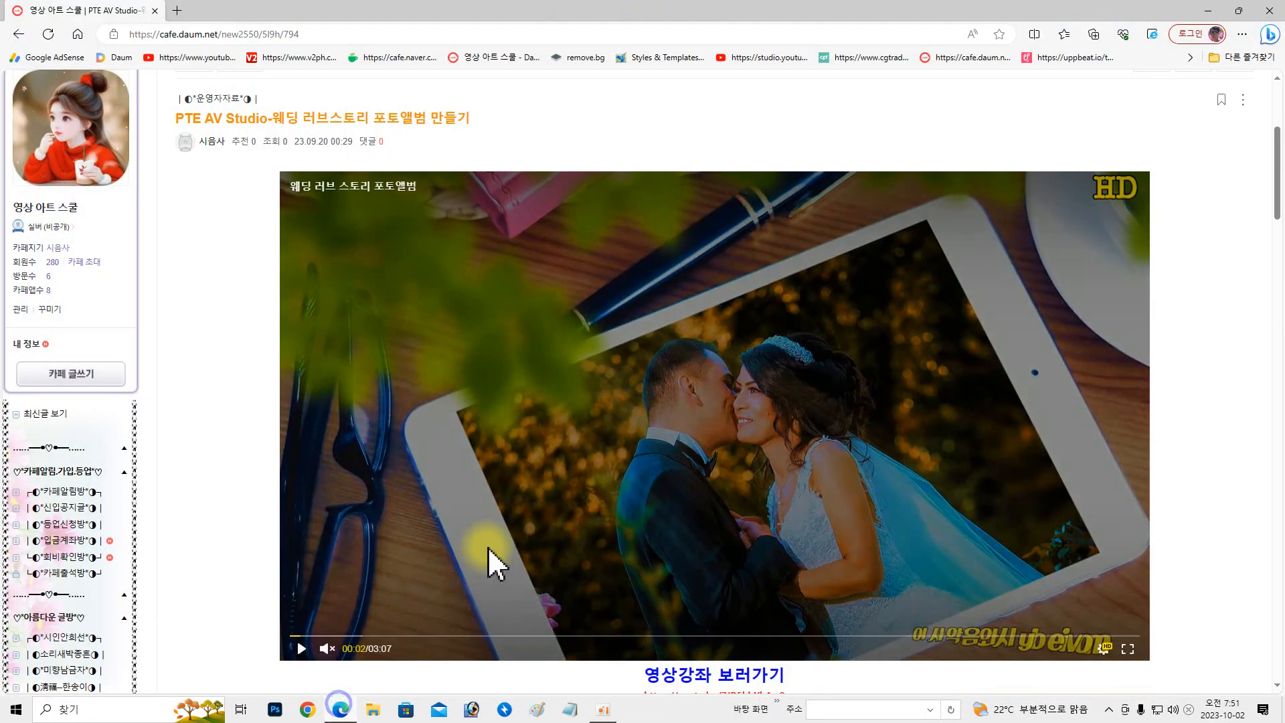
scroll(583, 483, down, 3)
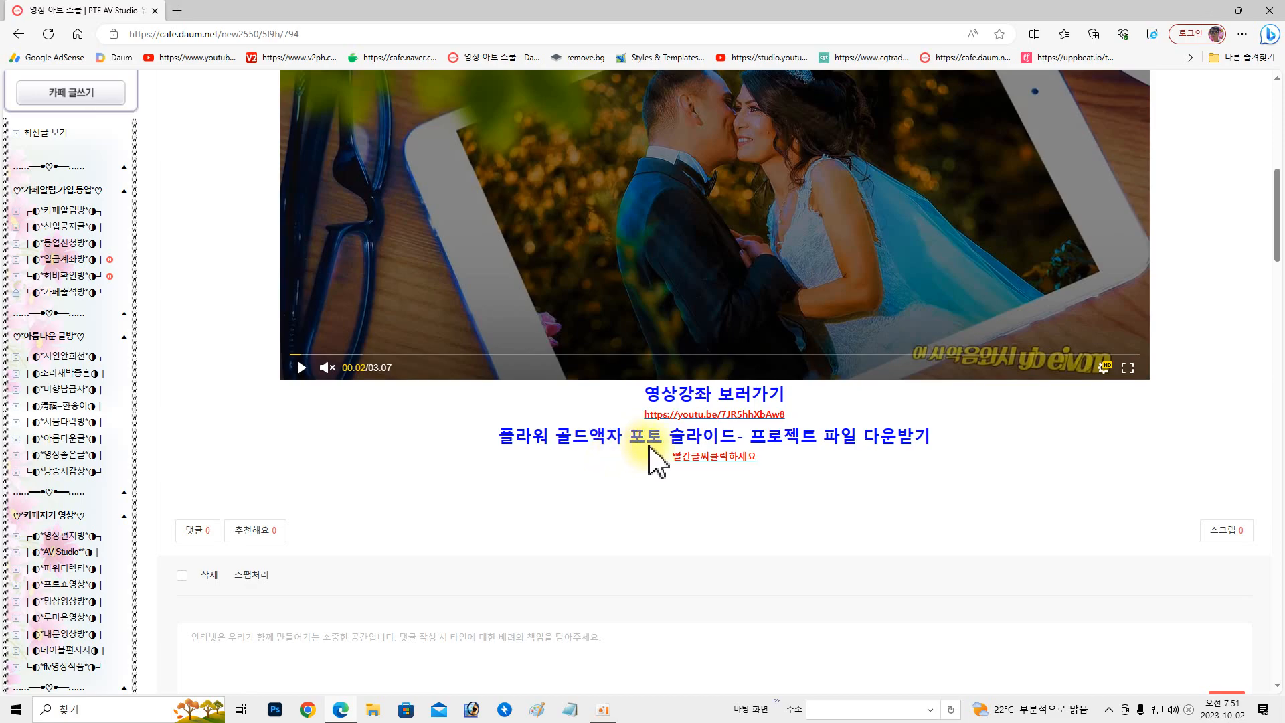
click(717, 457)
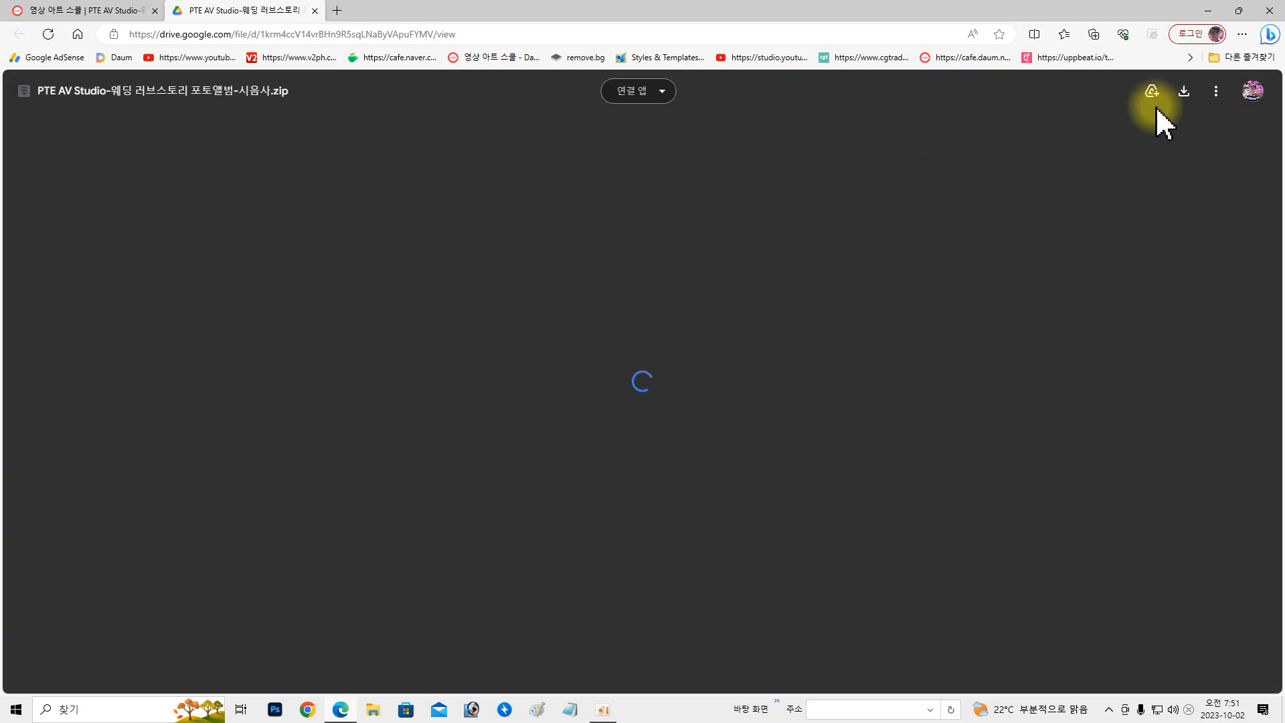
click(1184, 91)
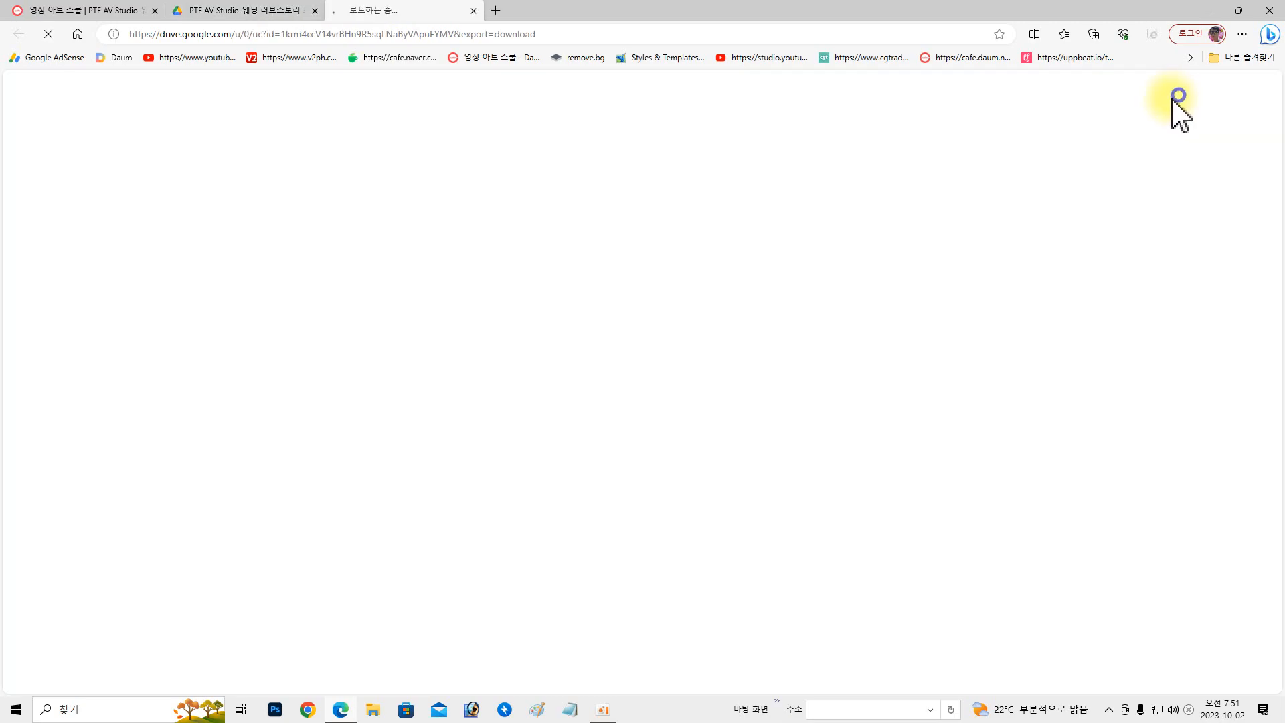
click(546, 187)
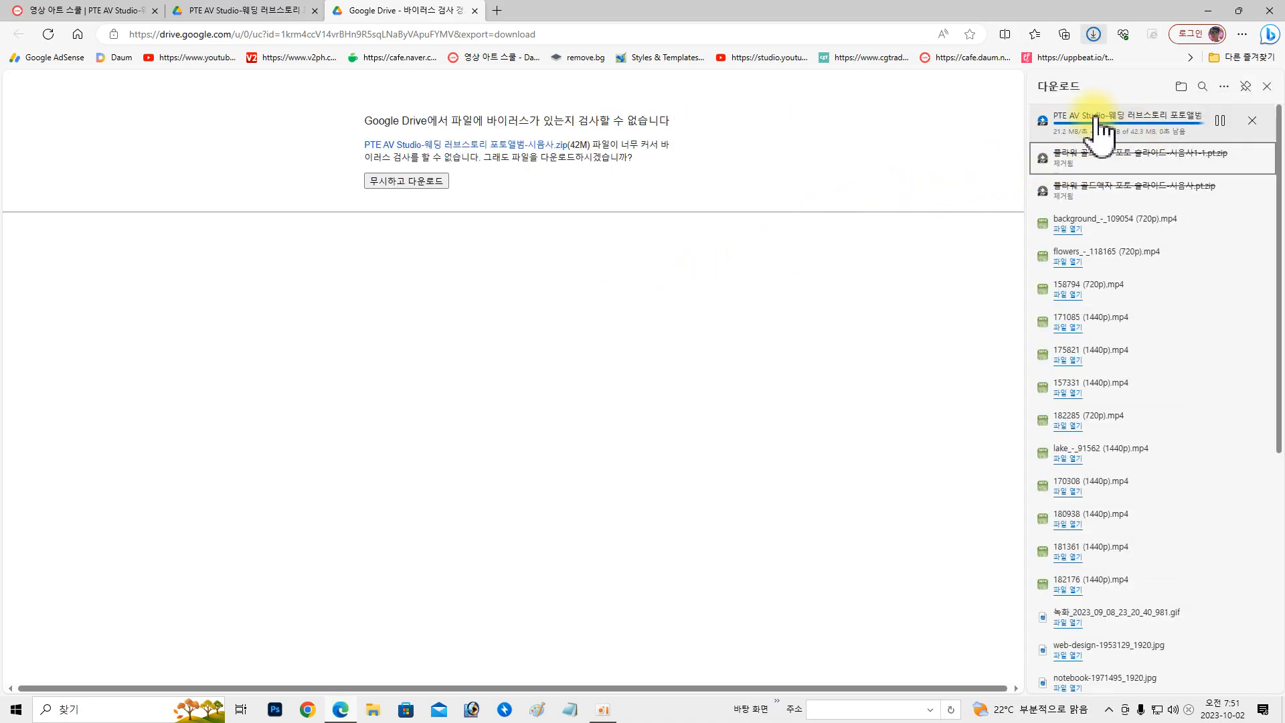
click(1207, 12)
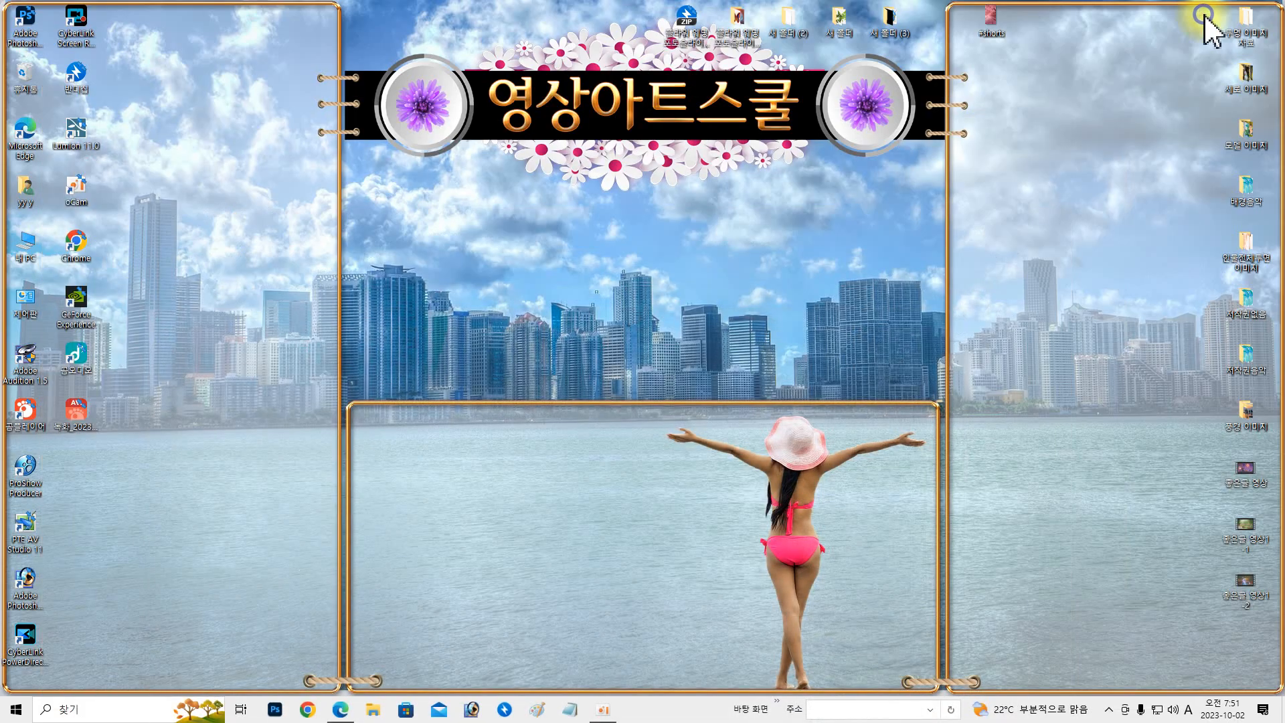
Step: Move the downloaded project zip from the 다운로드 folder onto an empty area of the desktop
double_click(27, 247)
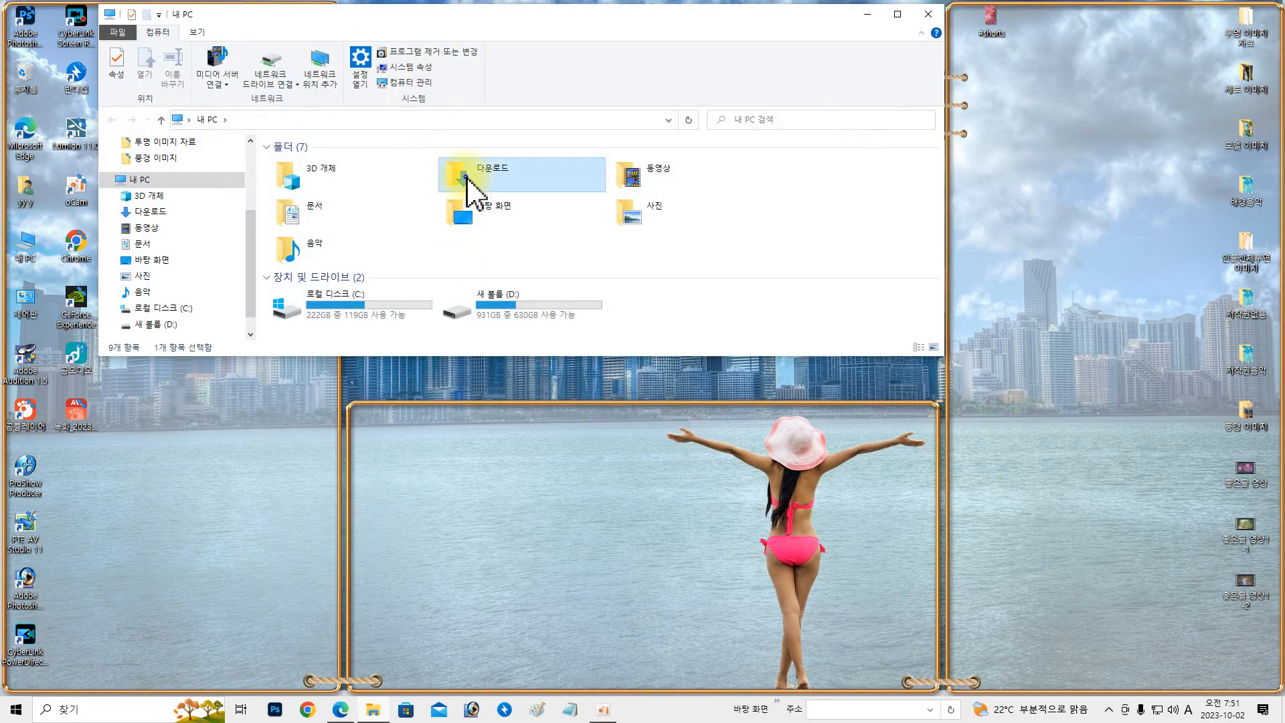
double_click(467, 180)
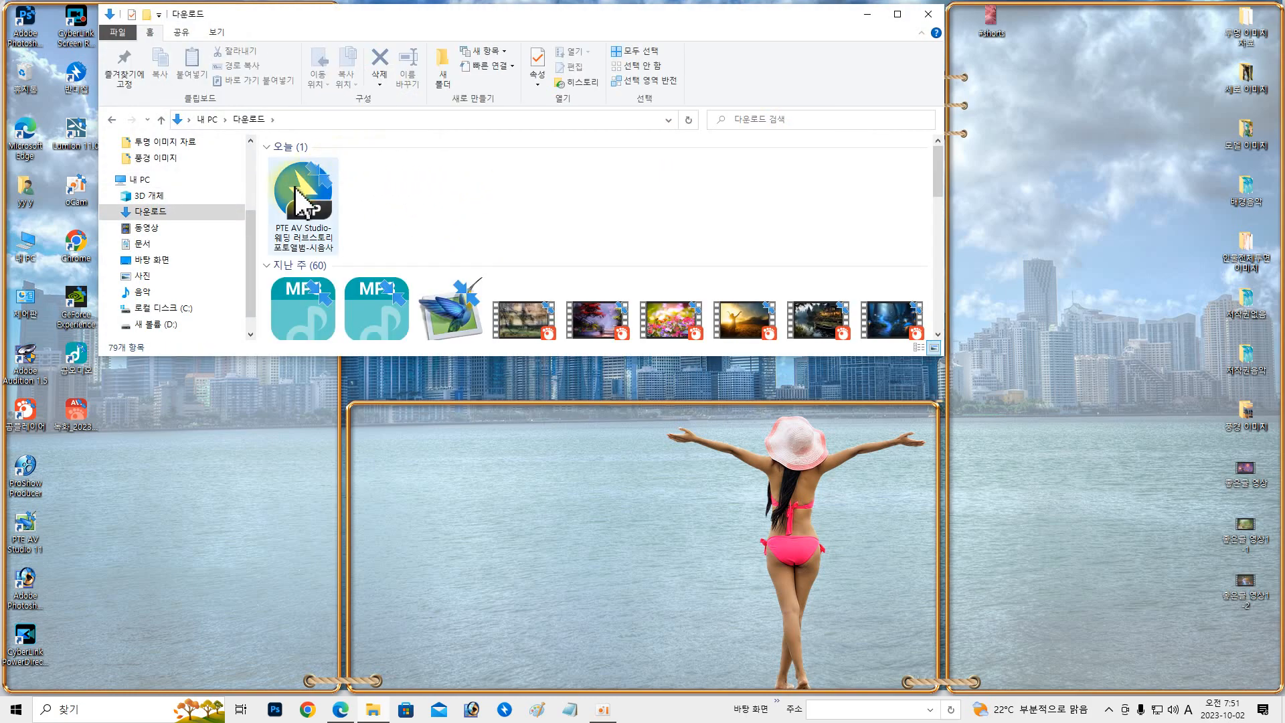
click(319, 207)
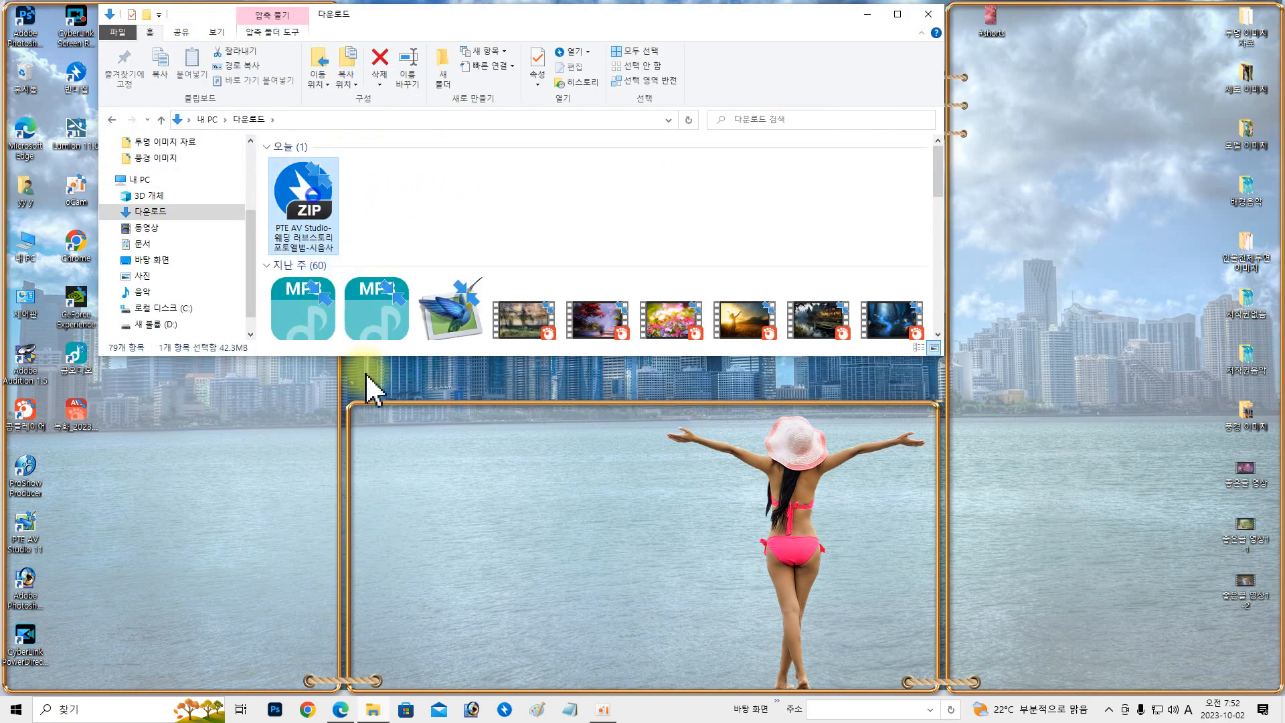
drag(324, 228, 449, 492)
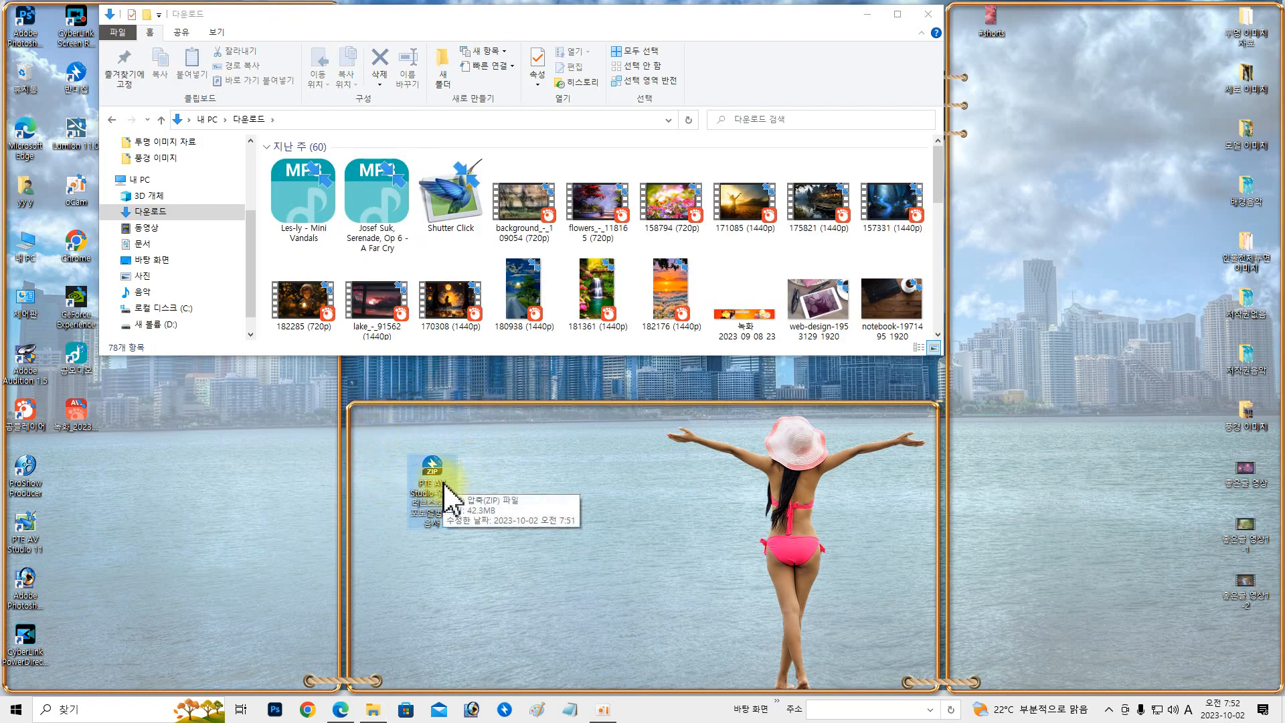
click(927, 15)
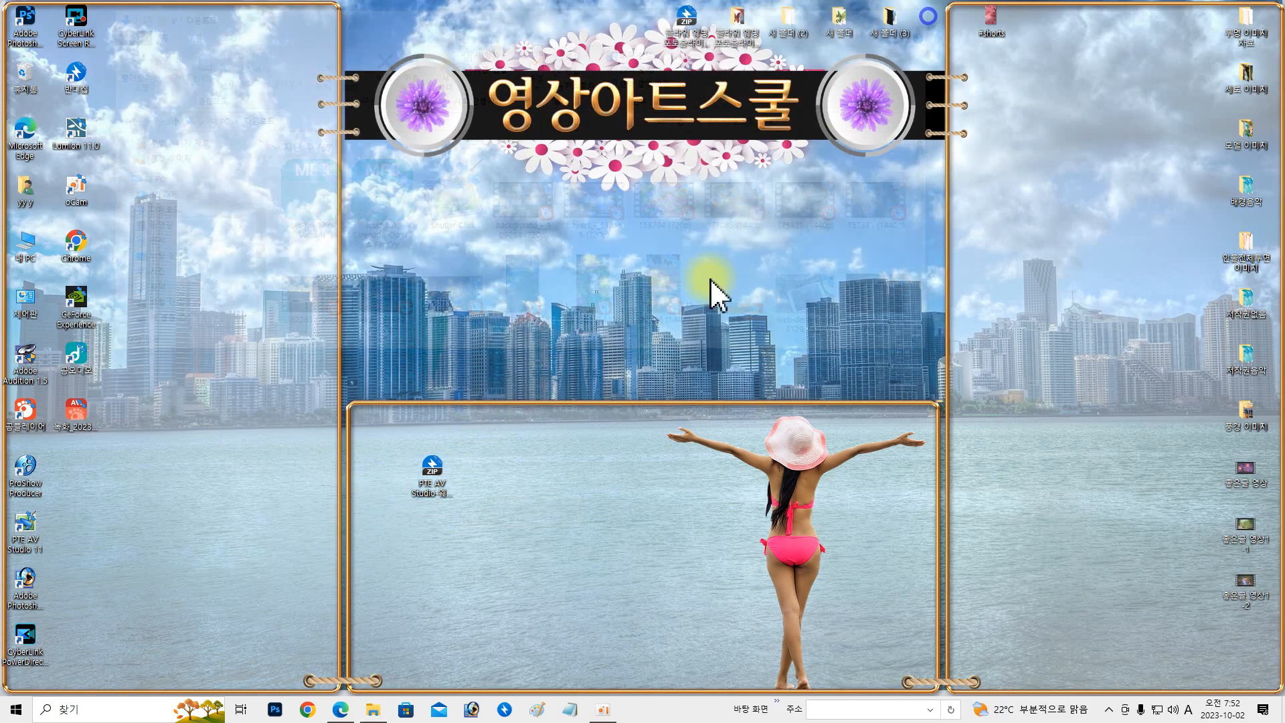
drag(435, 463, 390, 429)
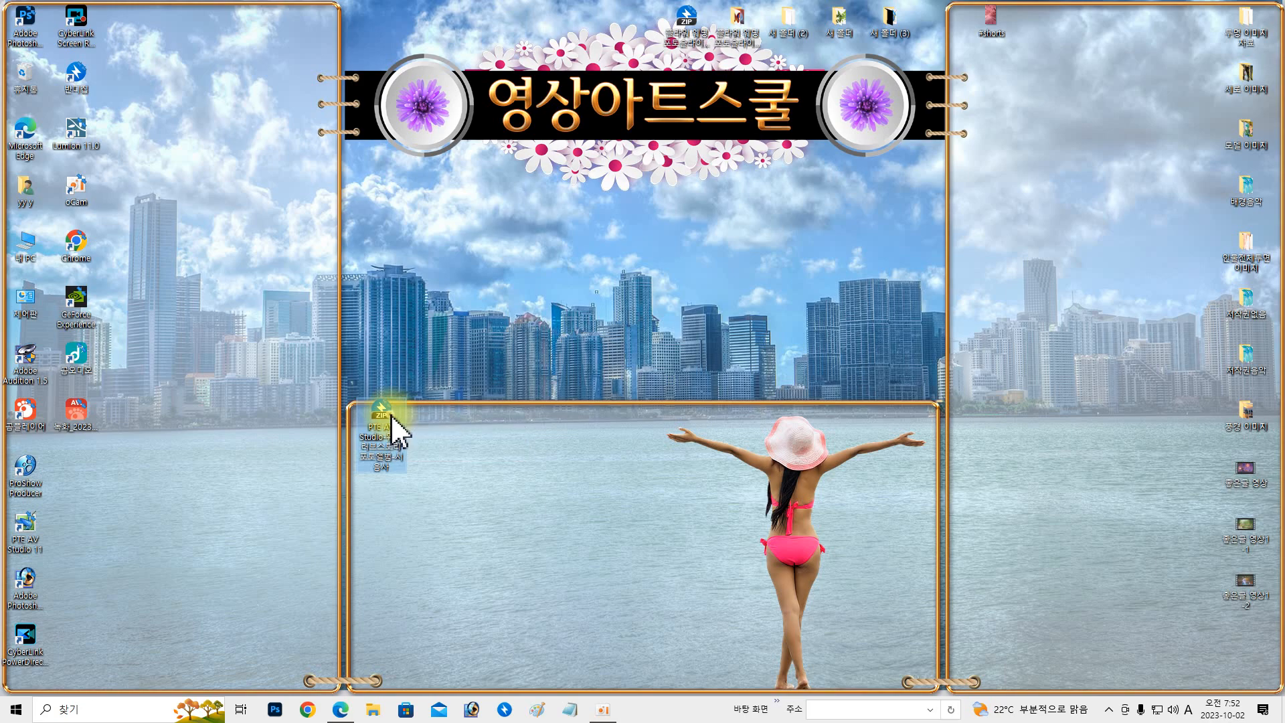
Step: Extract the project zip in place on the desktop and position the extracted folder beside the zip
right_click(392, 415)
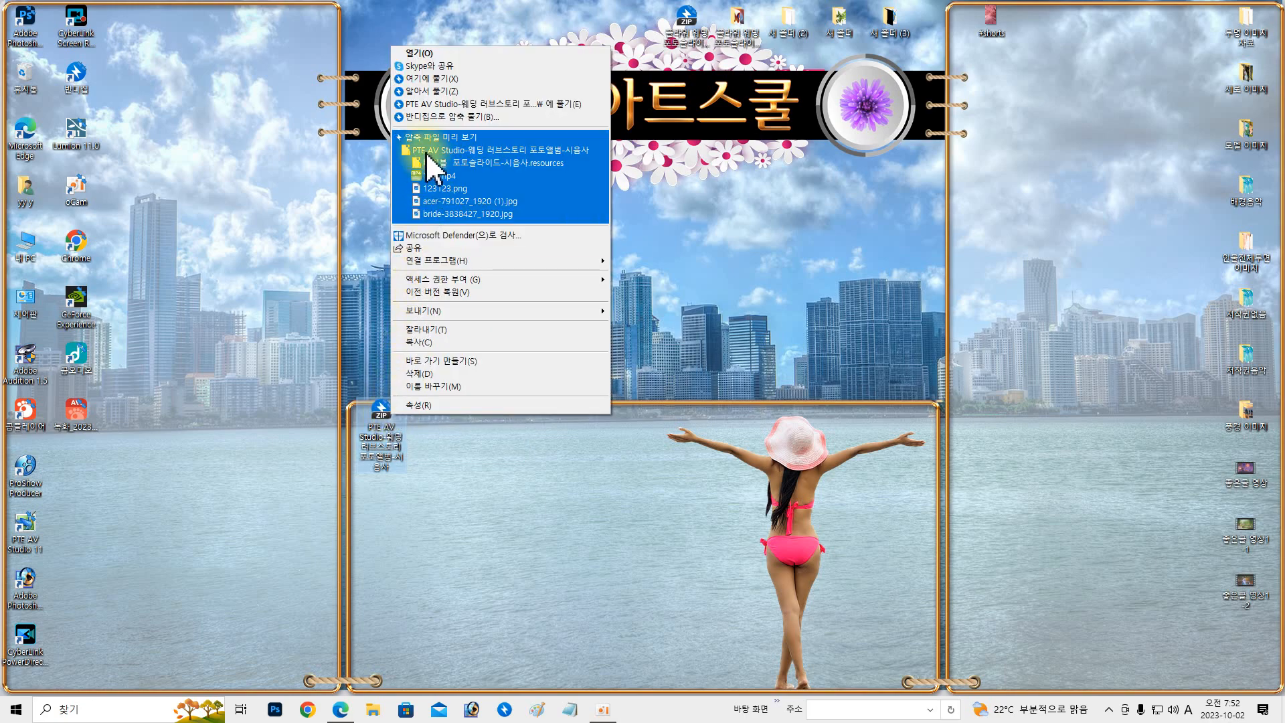
click(425, 77)
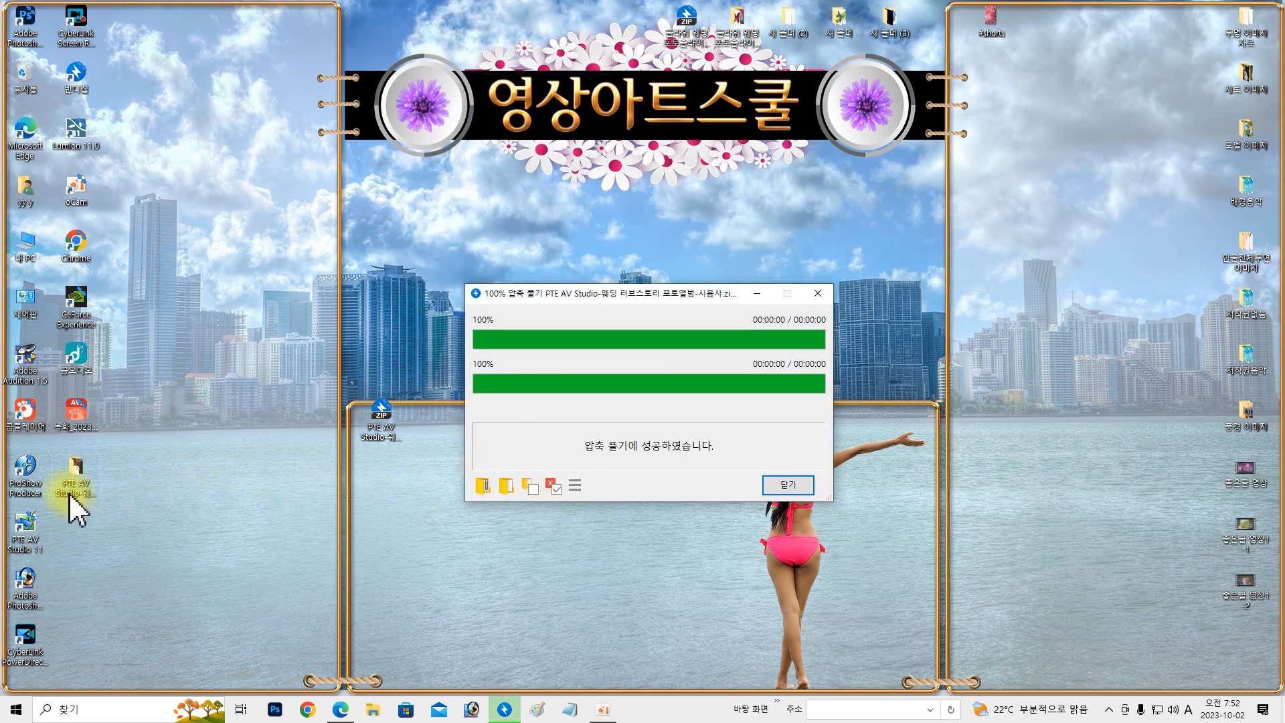
click(788, 484)
drag(84, 468, 456, 410)
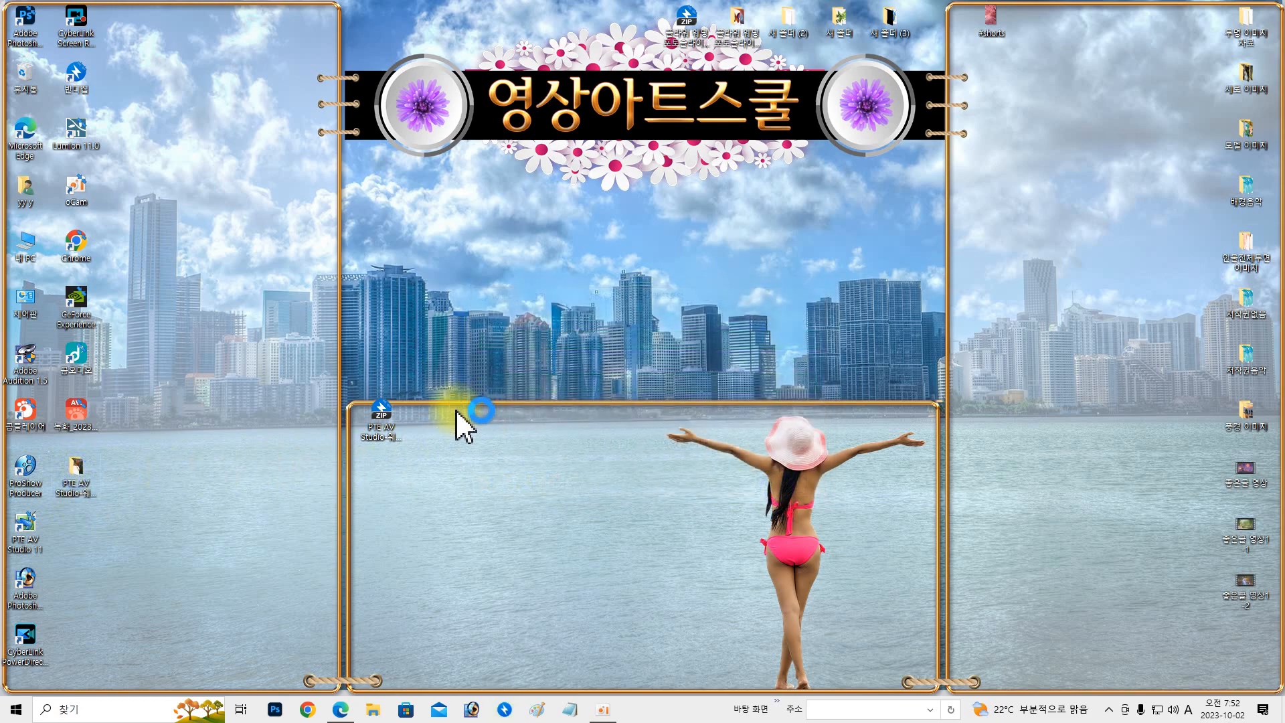
click(823, 522)
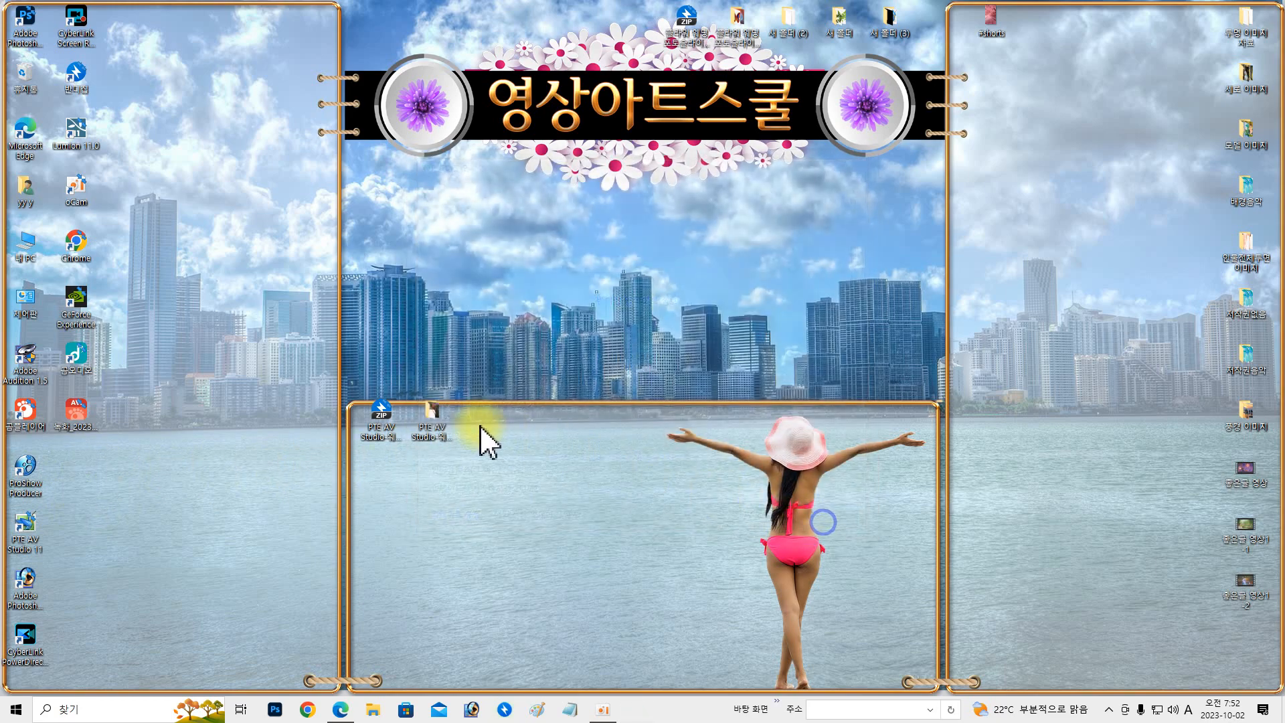
Step: Open the extracted folder, enlarge its window, and open the wedding photo album project file in PTE AV Studio
double_click(433, 414)
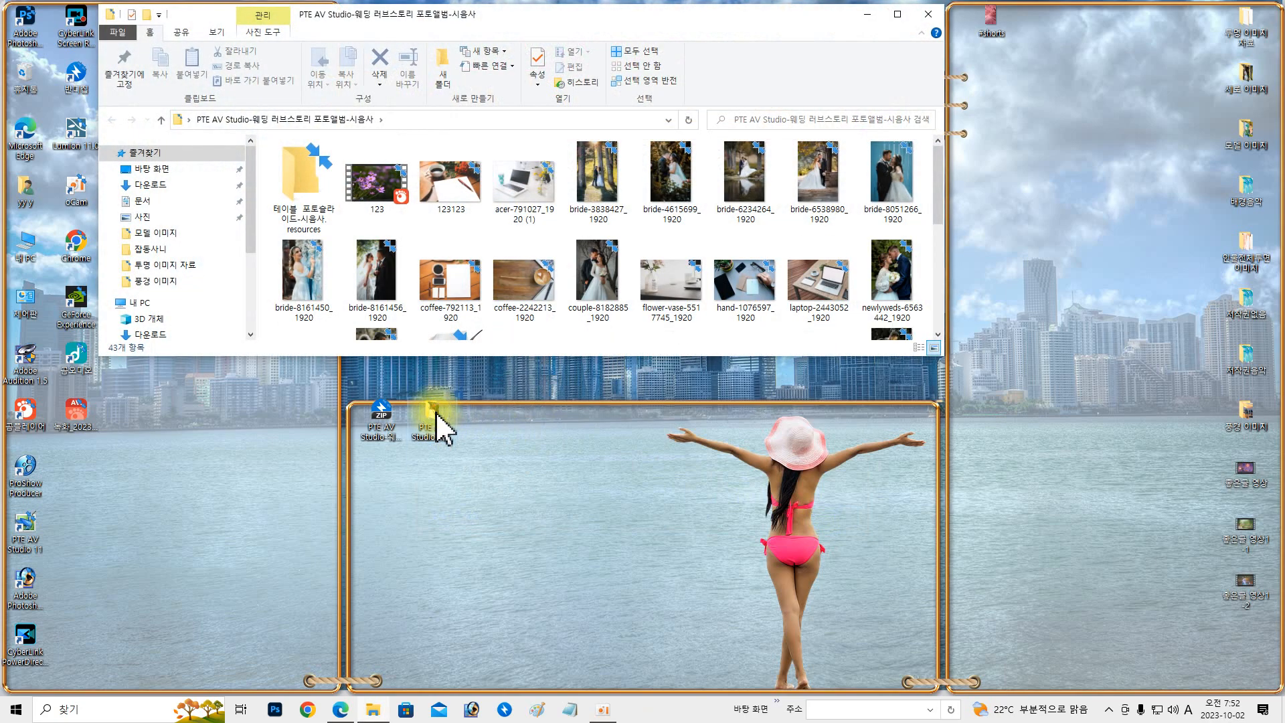
scroll(622, 275, down, 5)
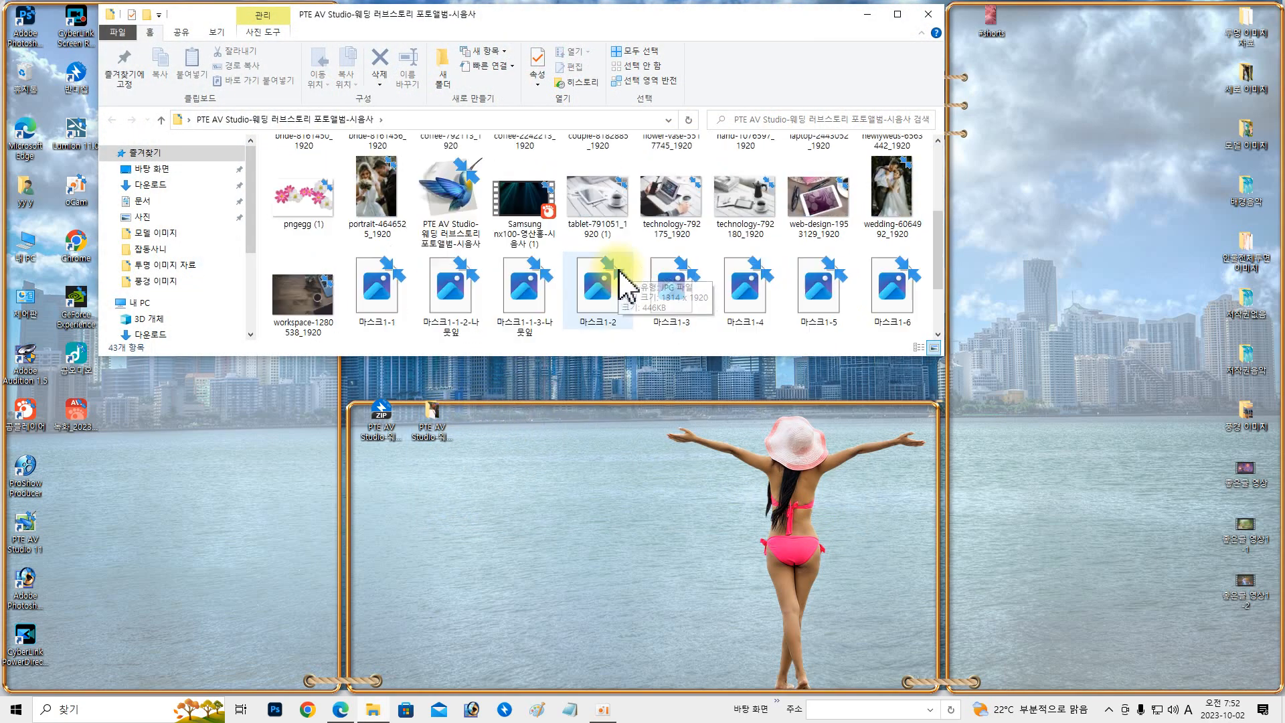
drag(934, 357, 924, 613)
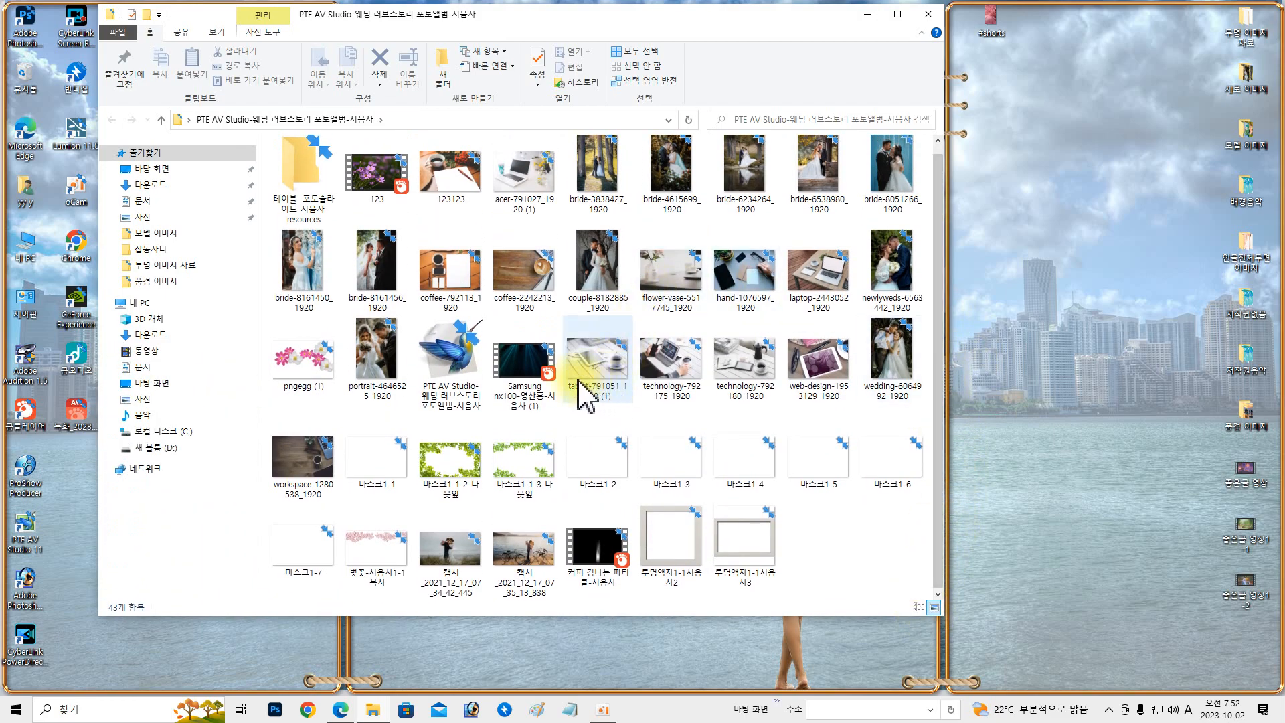
double_click(449, 354)
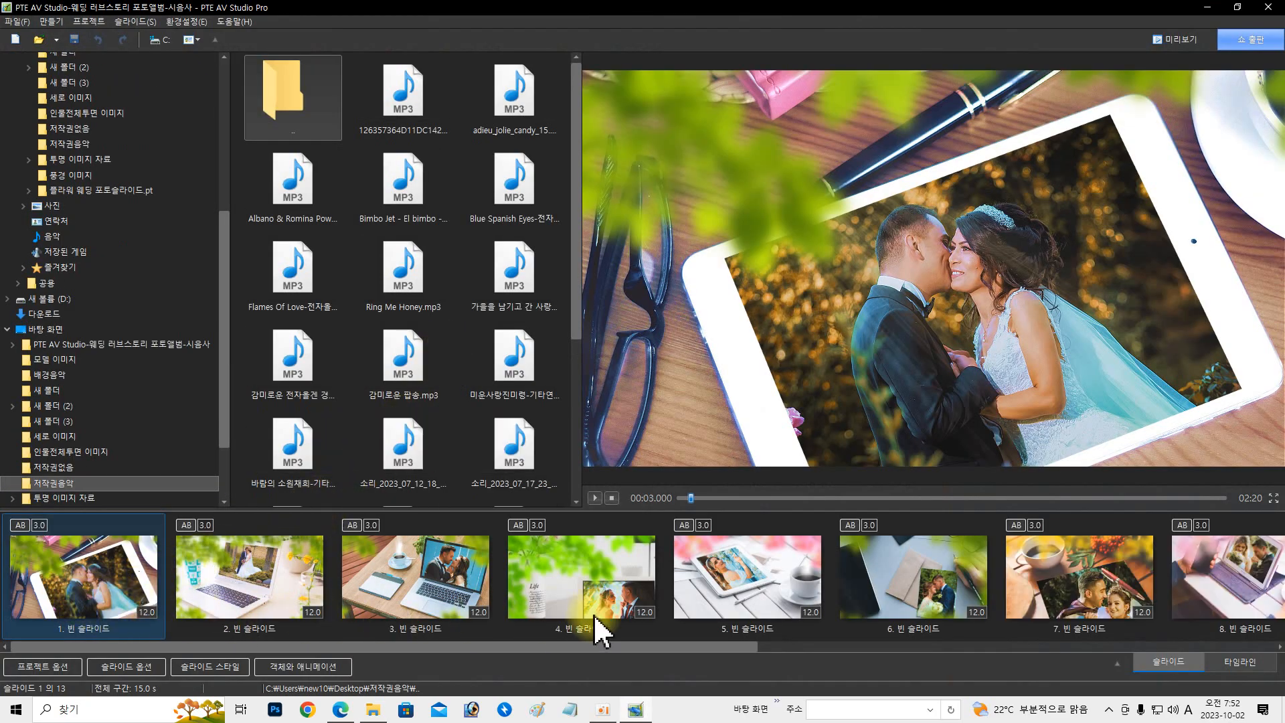
Step: Review the project's slides from first to last and open slide 1 in the Objects and Animation editor
drag(333, 646, 2, 659)
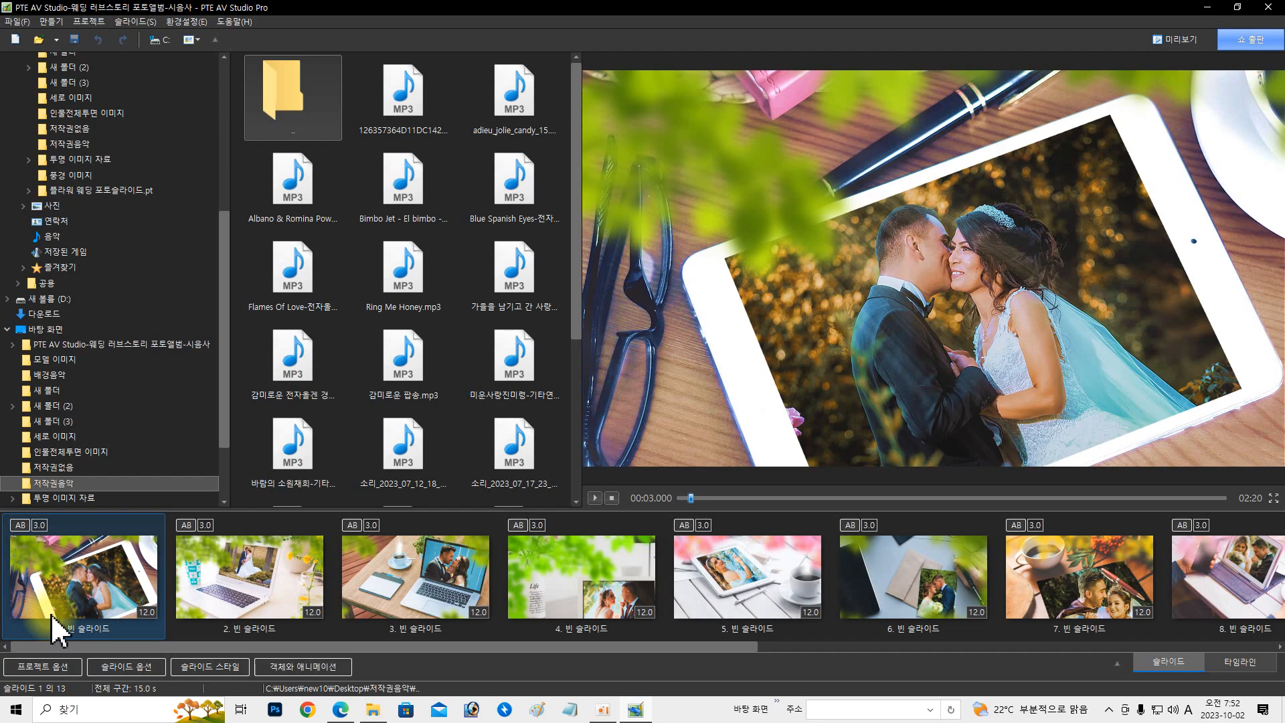
drag(146, 645, 979, 649)
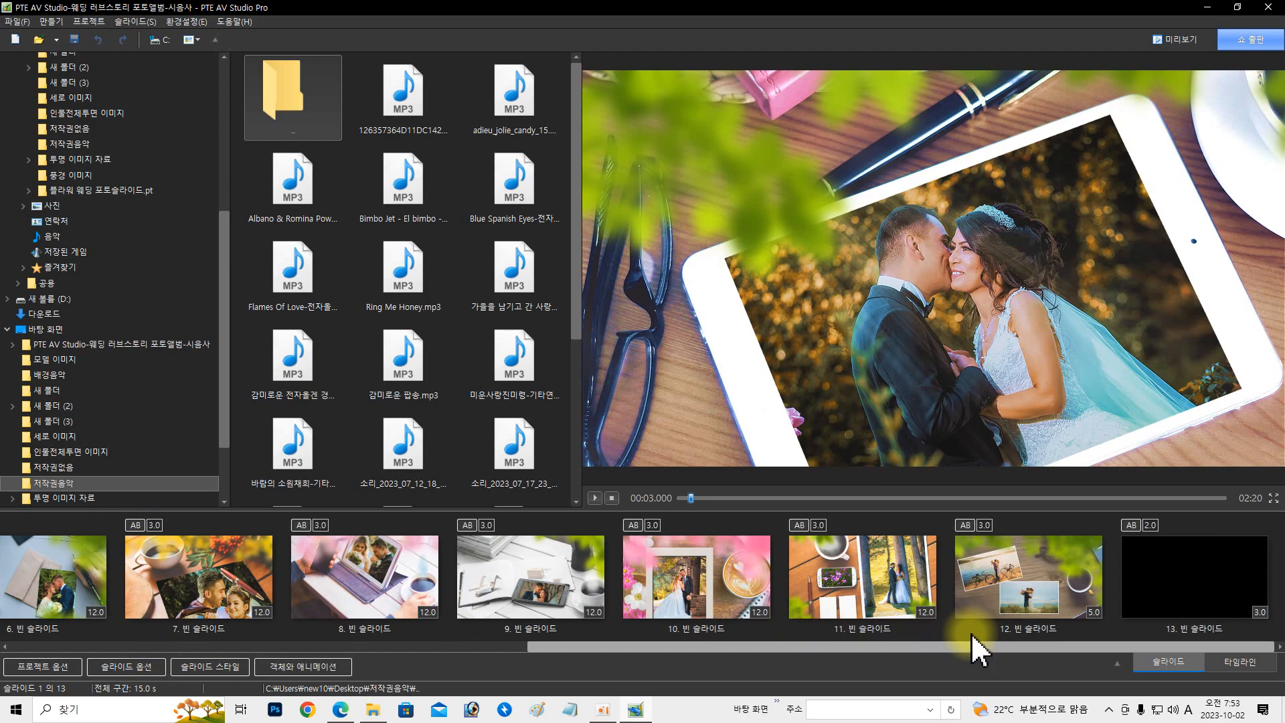
drag(898, 646, 135, 647)
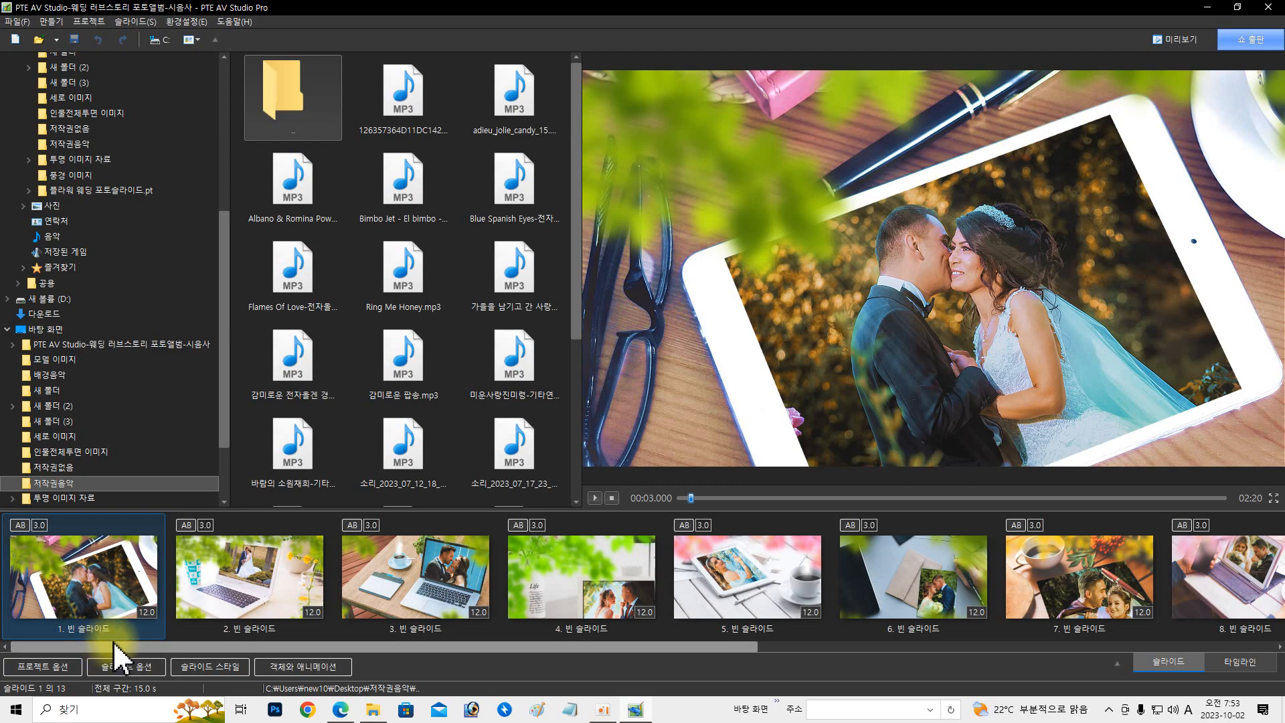
drag(109, 644, 25, 643)
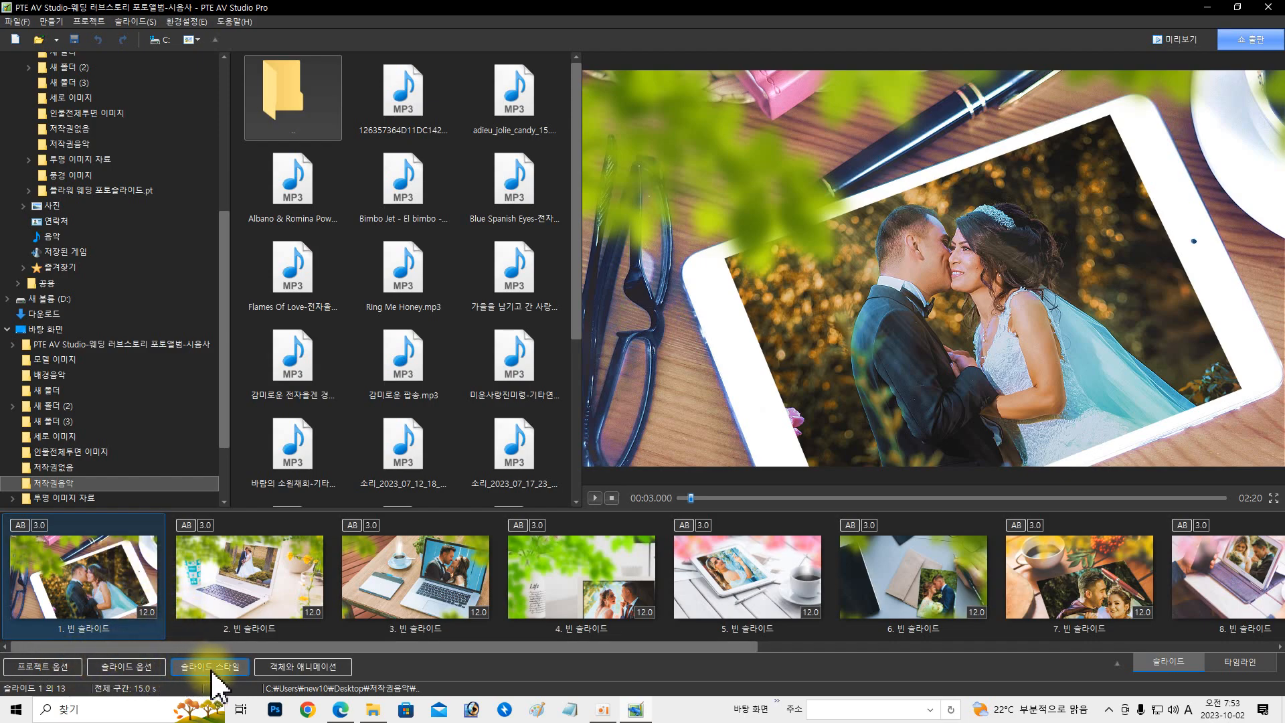
click(288, 670)
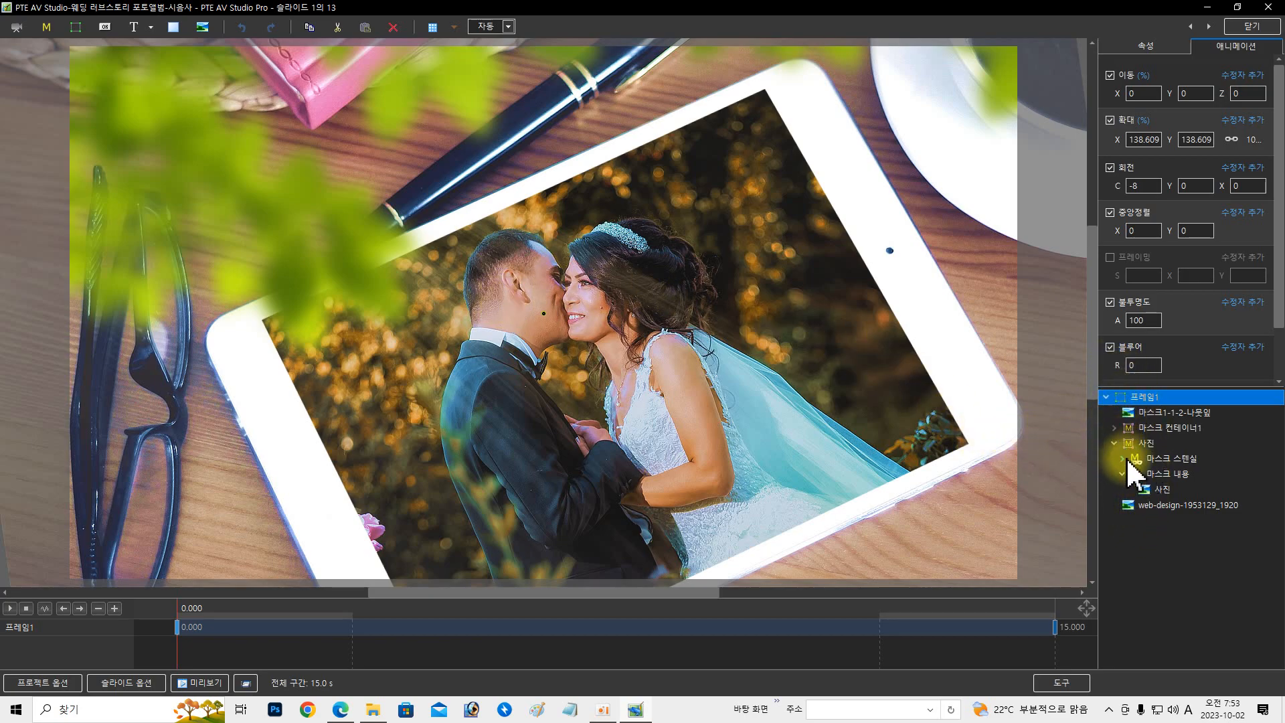
Step: Examine the object hierarchy under 프레임1 of slide 1 by collapsing and expanding its nodes
click(1114, 443)
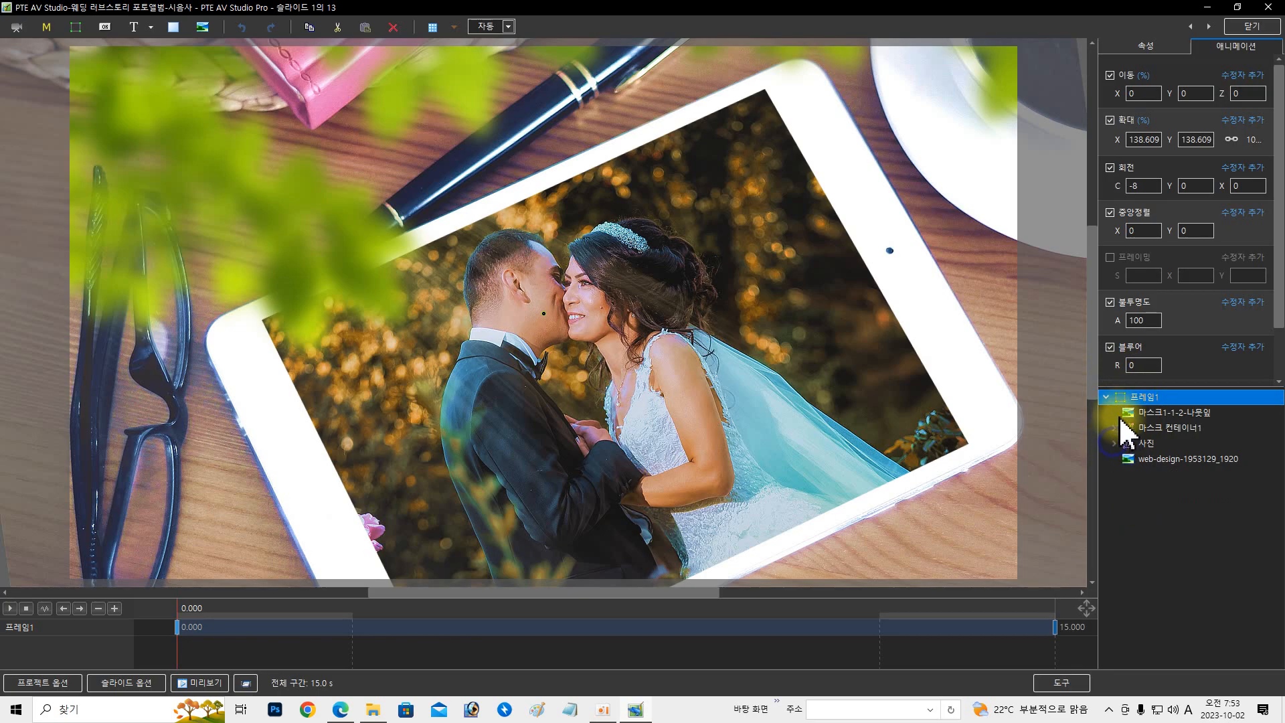
click(1105, 396)
click(1105, 397)
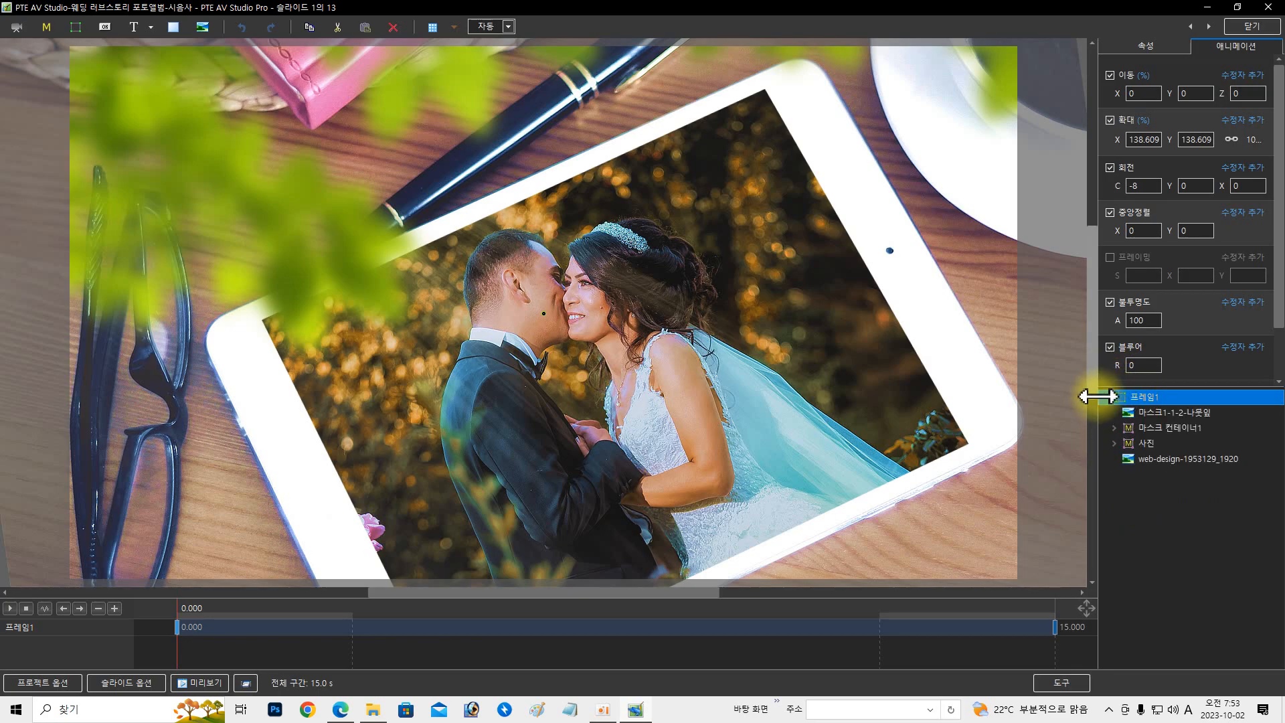
click(1105, 397)
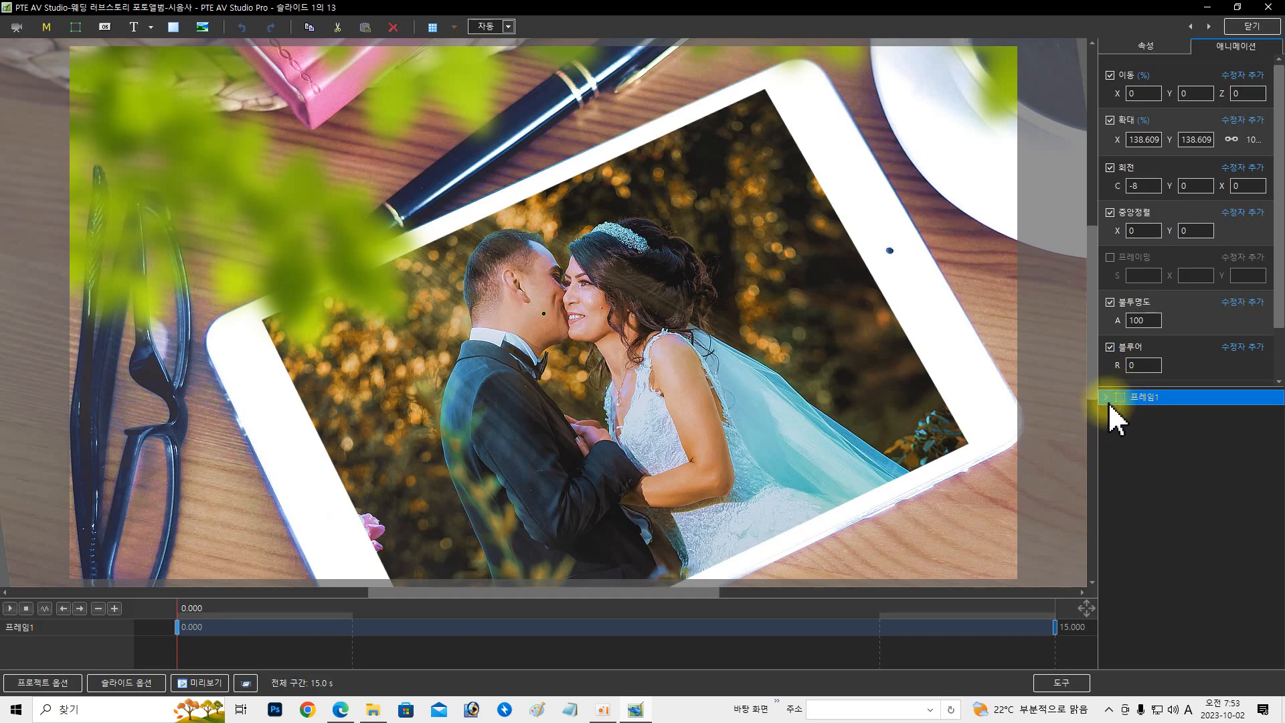
click(1106, 399)
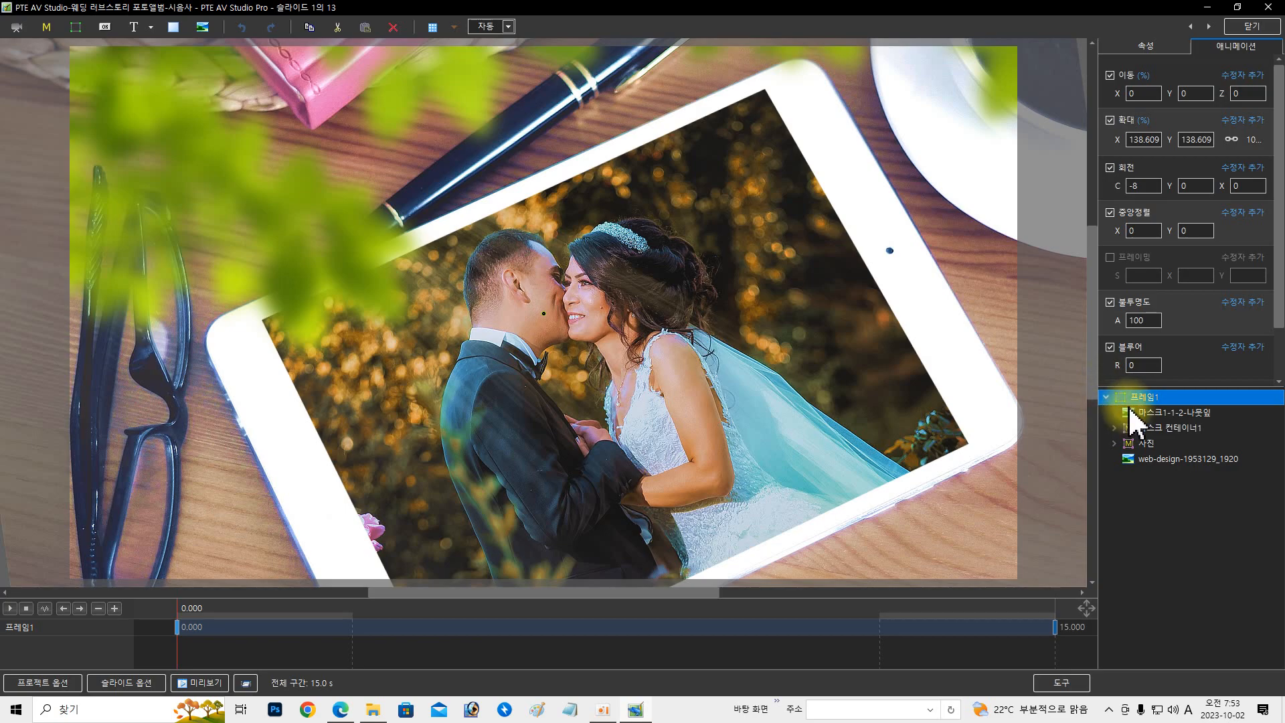
Step: Replace the 사진 picture in the 사진 mask's contents with the image ending in 11_51_17_239.png from the 모델 이미지 folder
click(1115, 443)
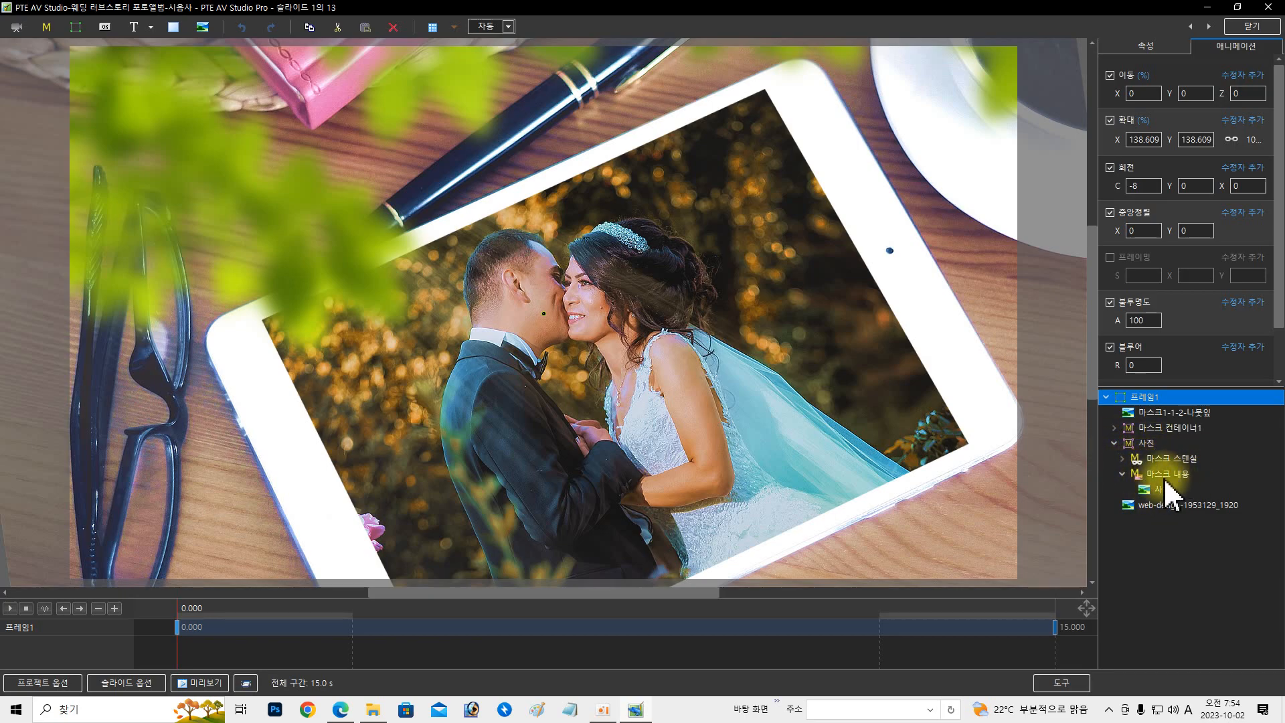
click(1157, 491)
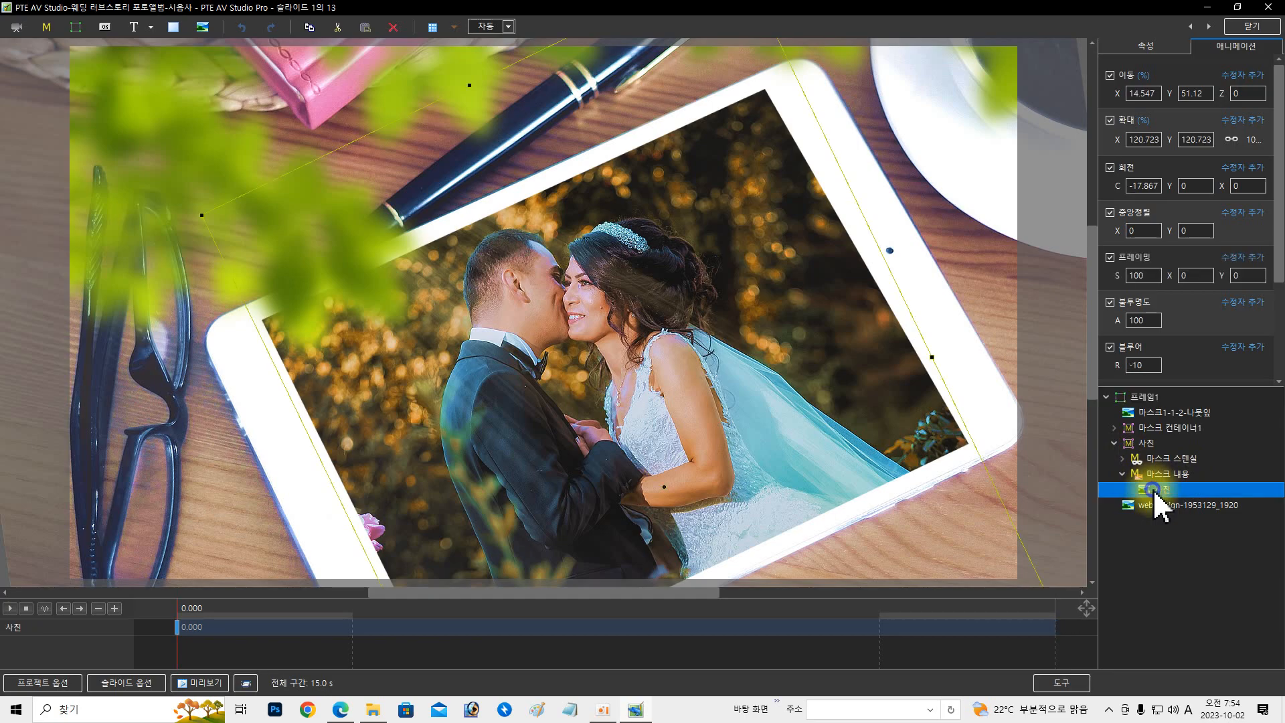
click(1142, 44)
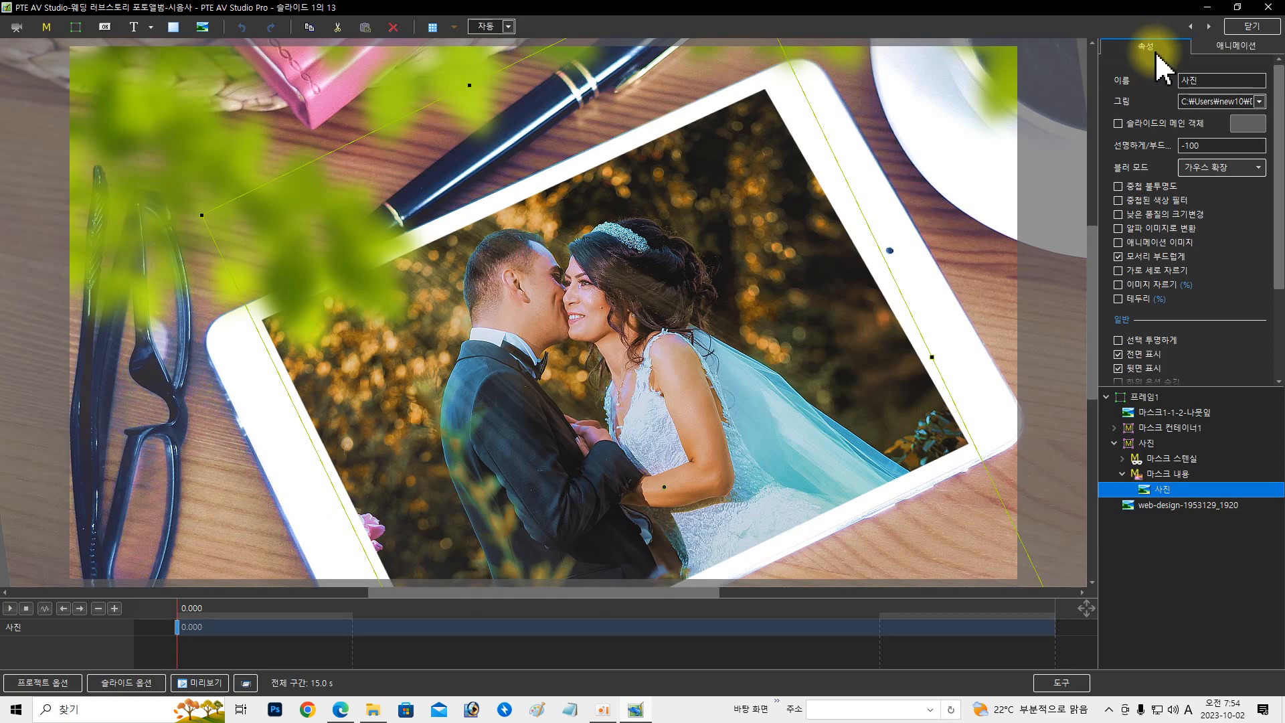
click(1259, 102)
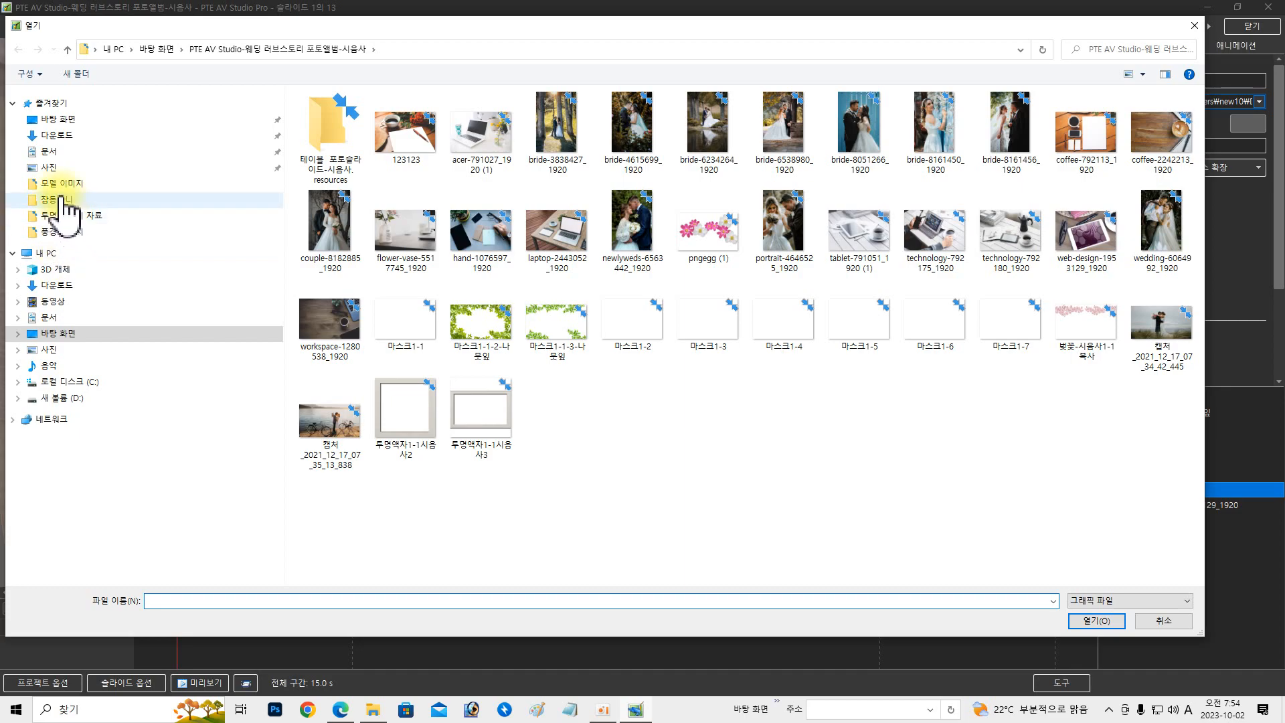
click(59, 186)
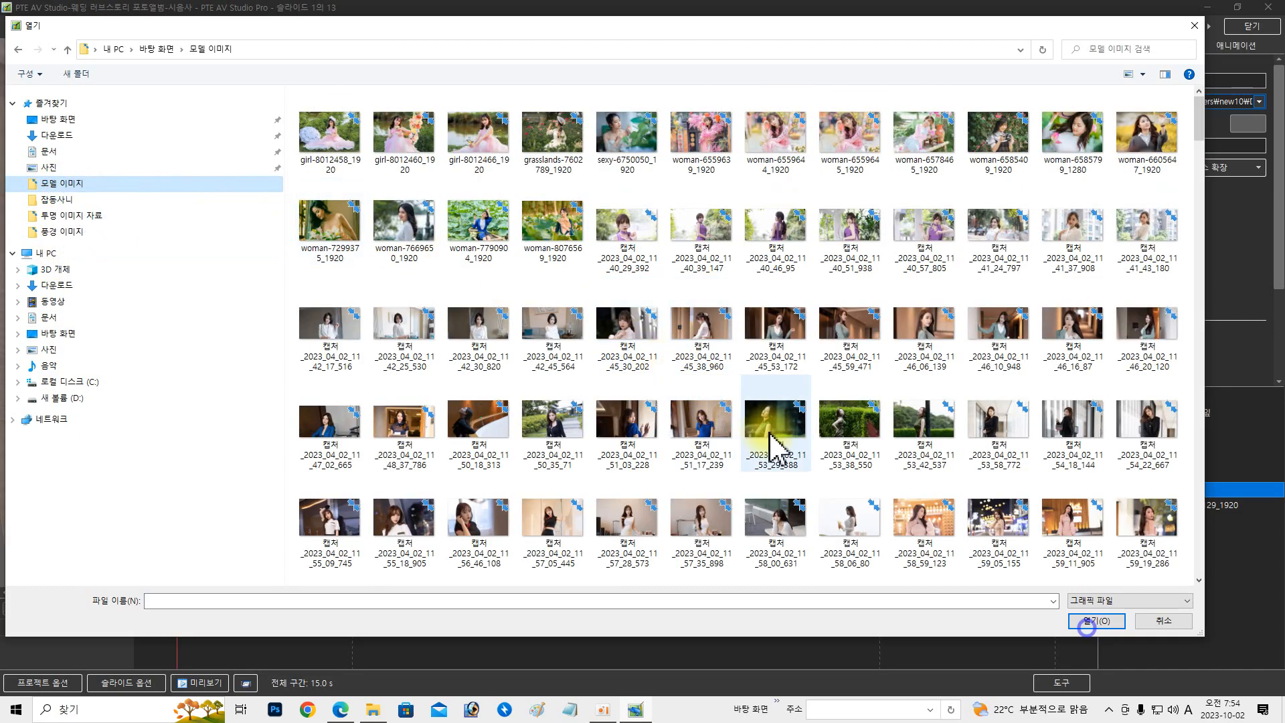
click(1087, 623)
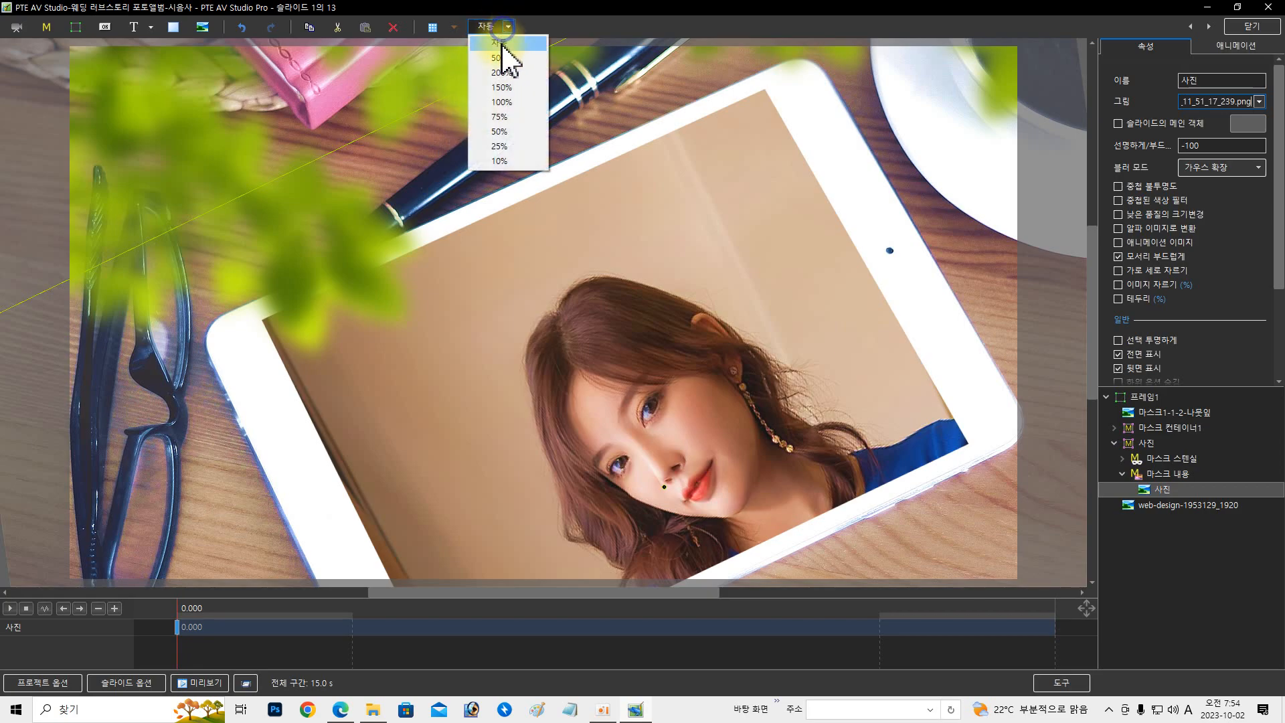
Step: Scale the replaced photo to 58.013% and place it at X 5.334, Y 23.548 within the tablet screen, checking the fit along the timeline
click(498, 130)
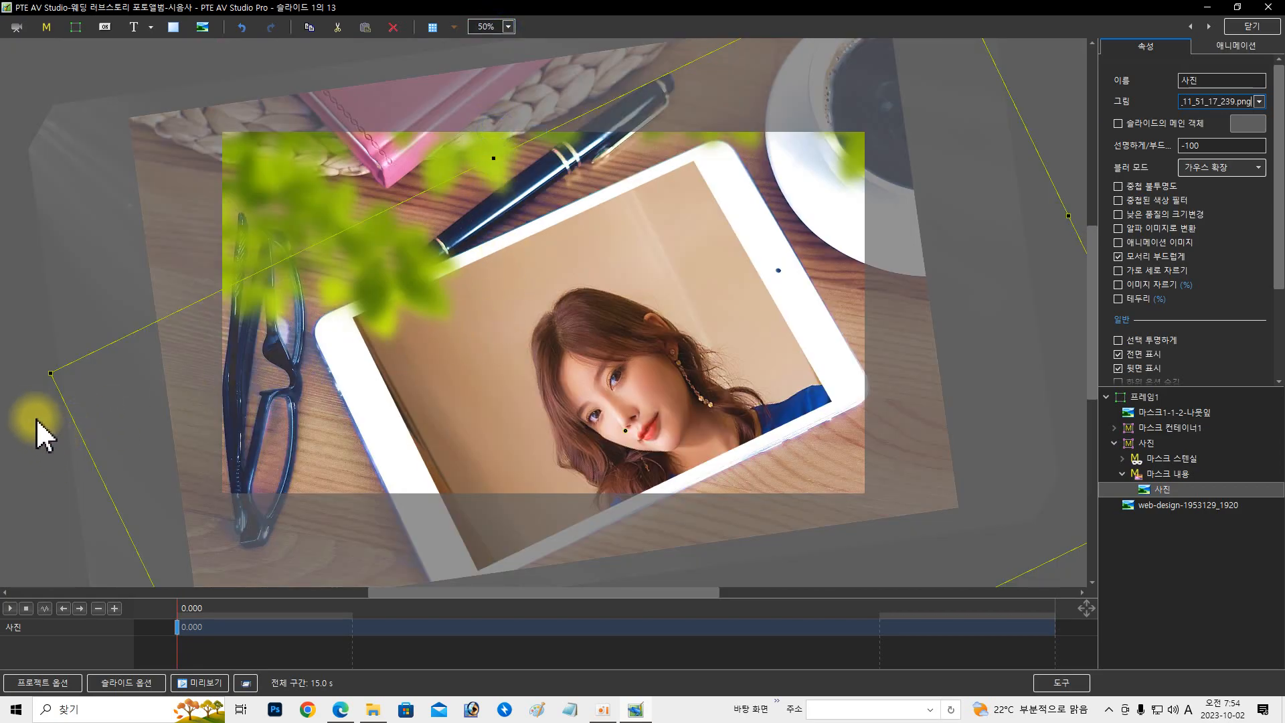
drag(51, 376, 344, 319)
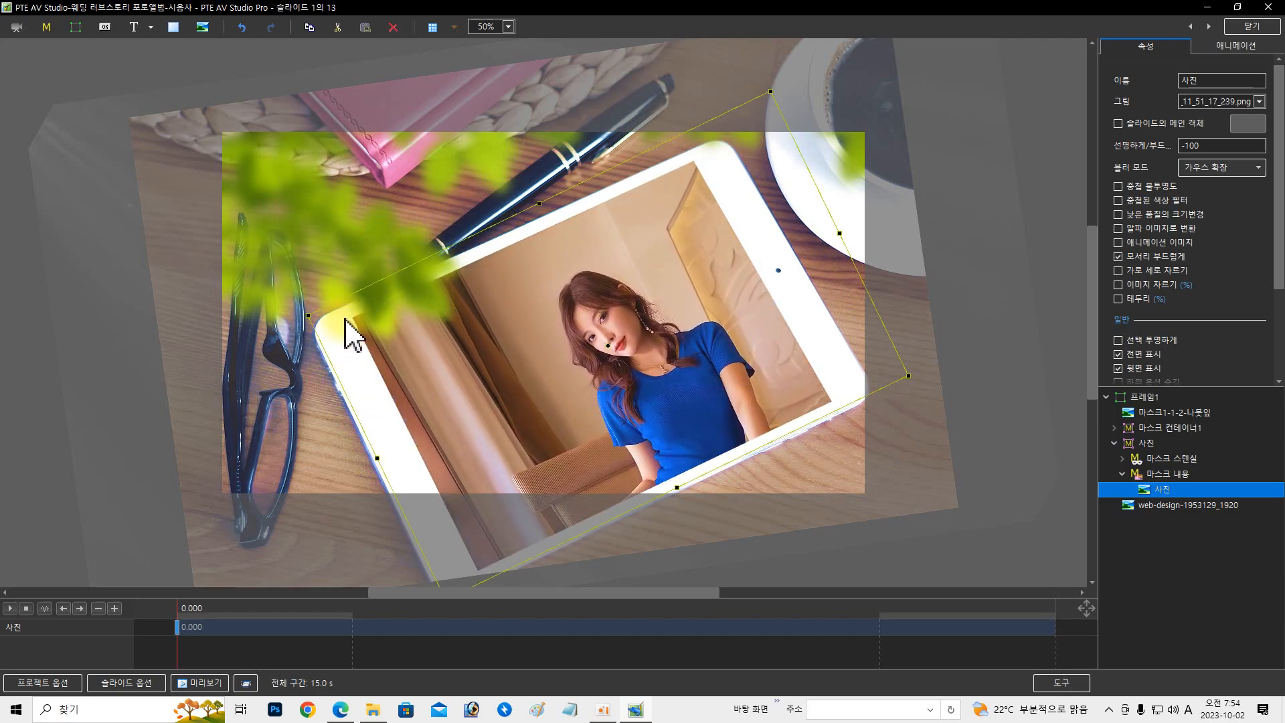
click(1234, 45)
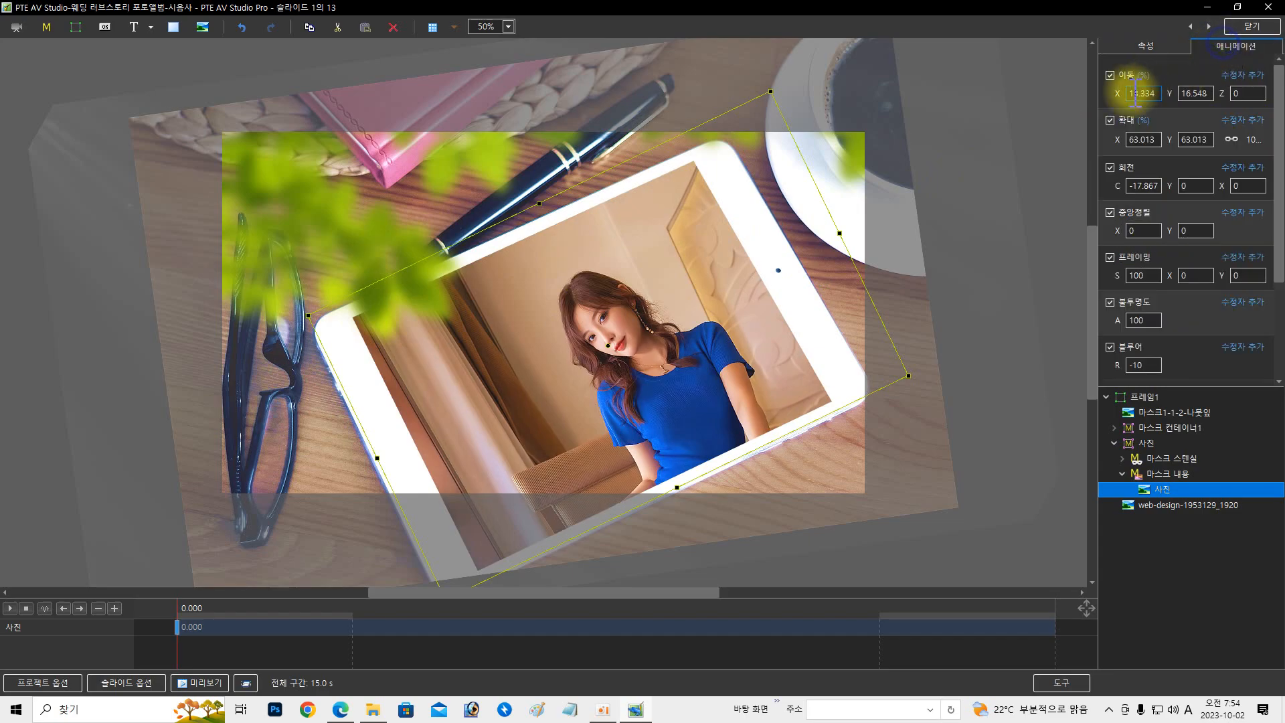
mouse_move(1113, 94)
mouse_down()
mouse_move(1136, 94)
mouse_move(1059, 103)
mouse_move(1113, 95)
mouse_up()
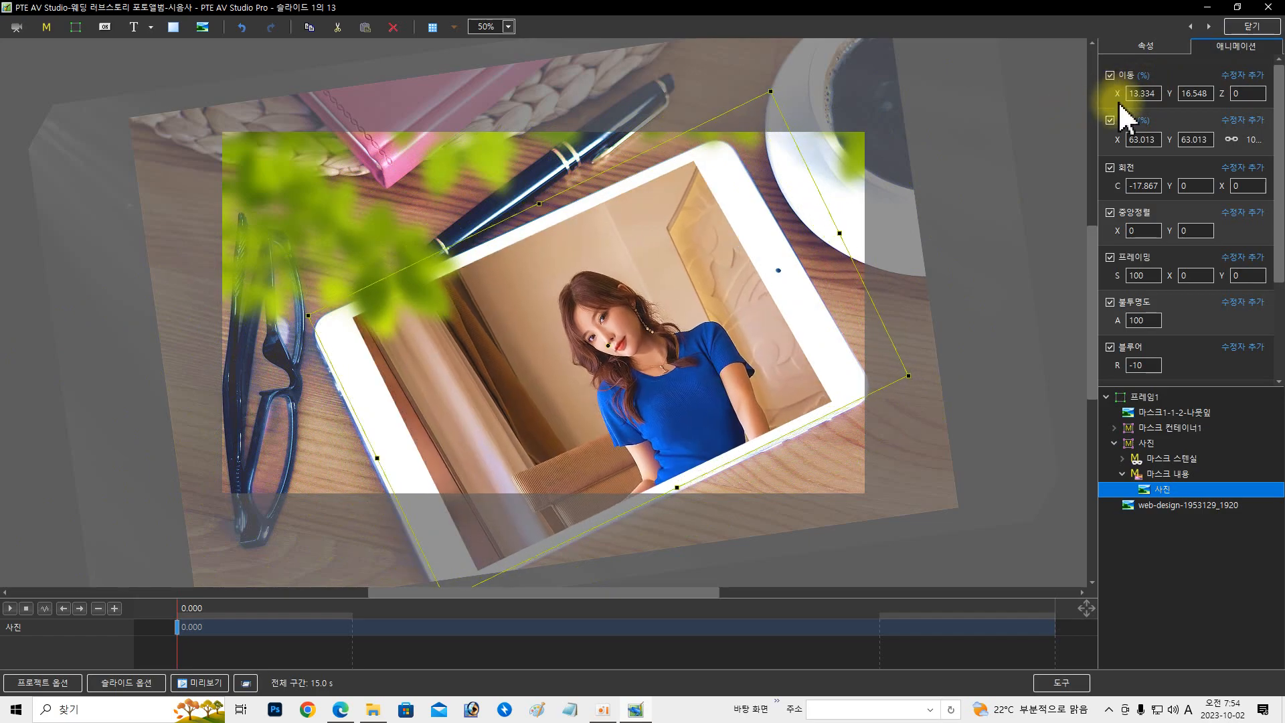
drag(1119, 95, 1175, 87)
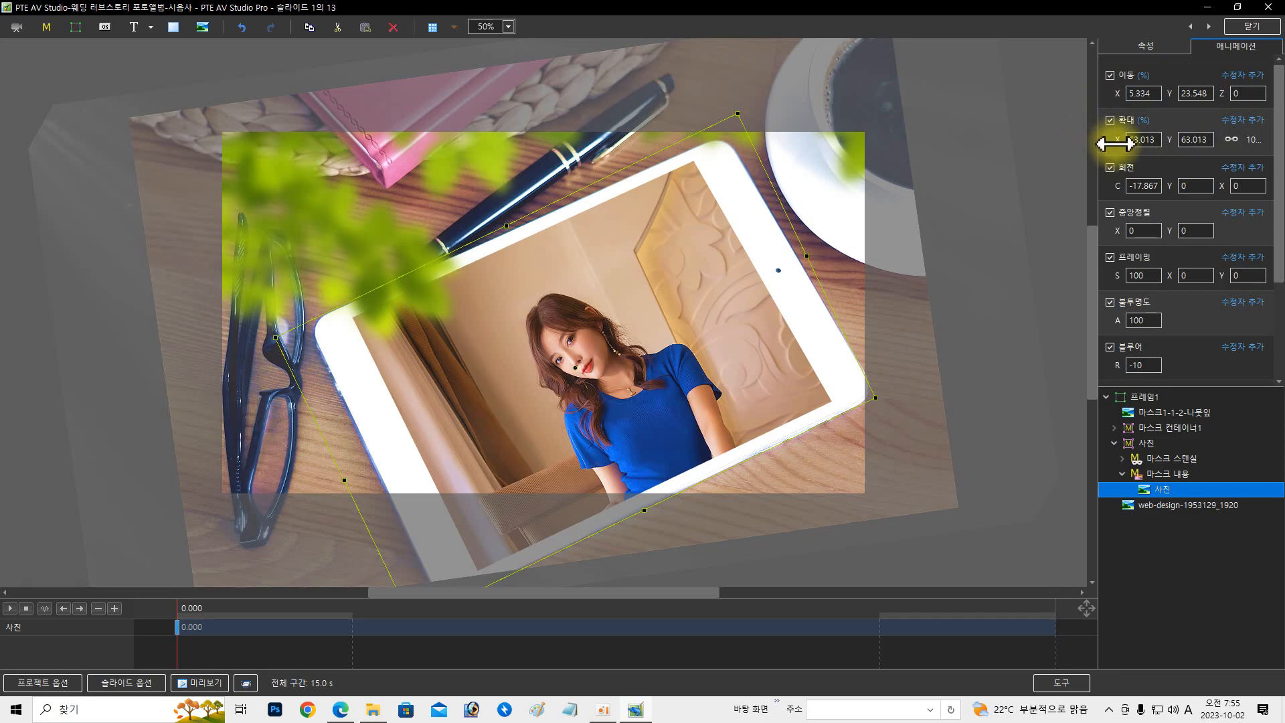
mouse_move(1114, 143)
mouse_down()
mouse_move(1088, 148)
mouse_move(1131, 134)
mouse_move(1082, 132)
mouse_move(1111, 128)
mouse_up()
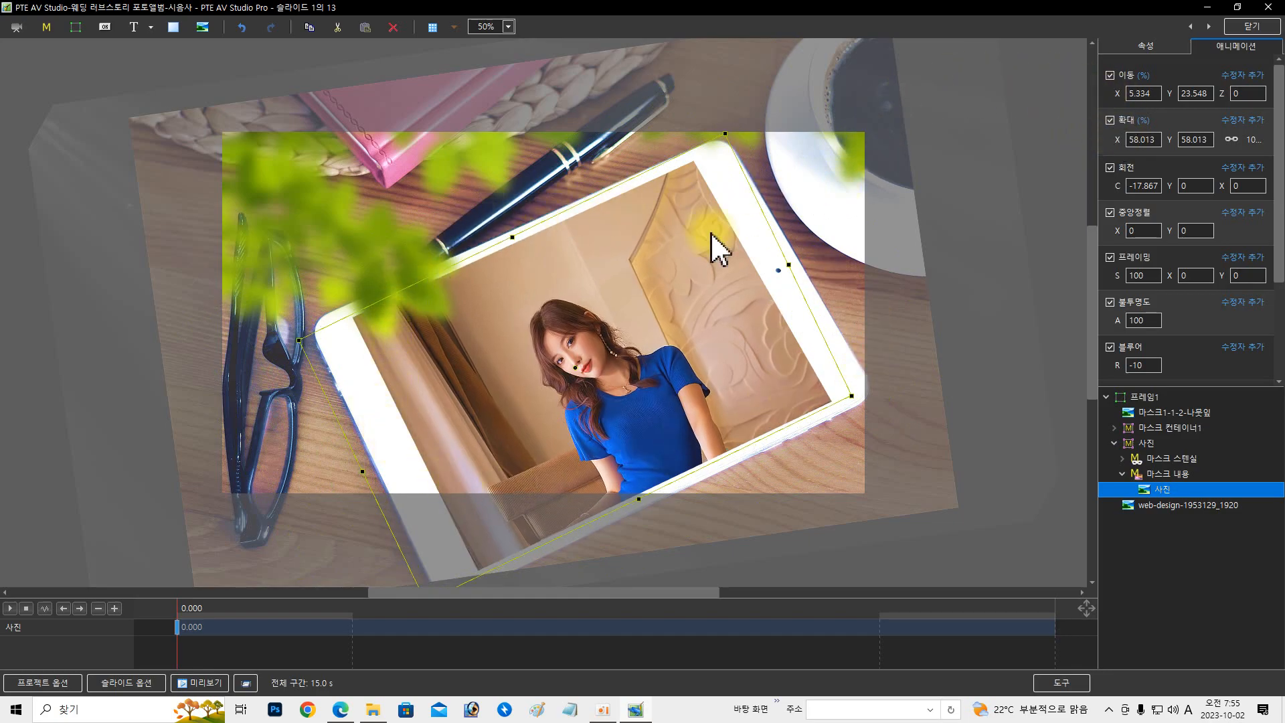
drag(207, 610, 100, 616)
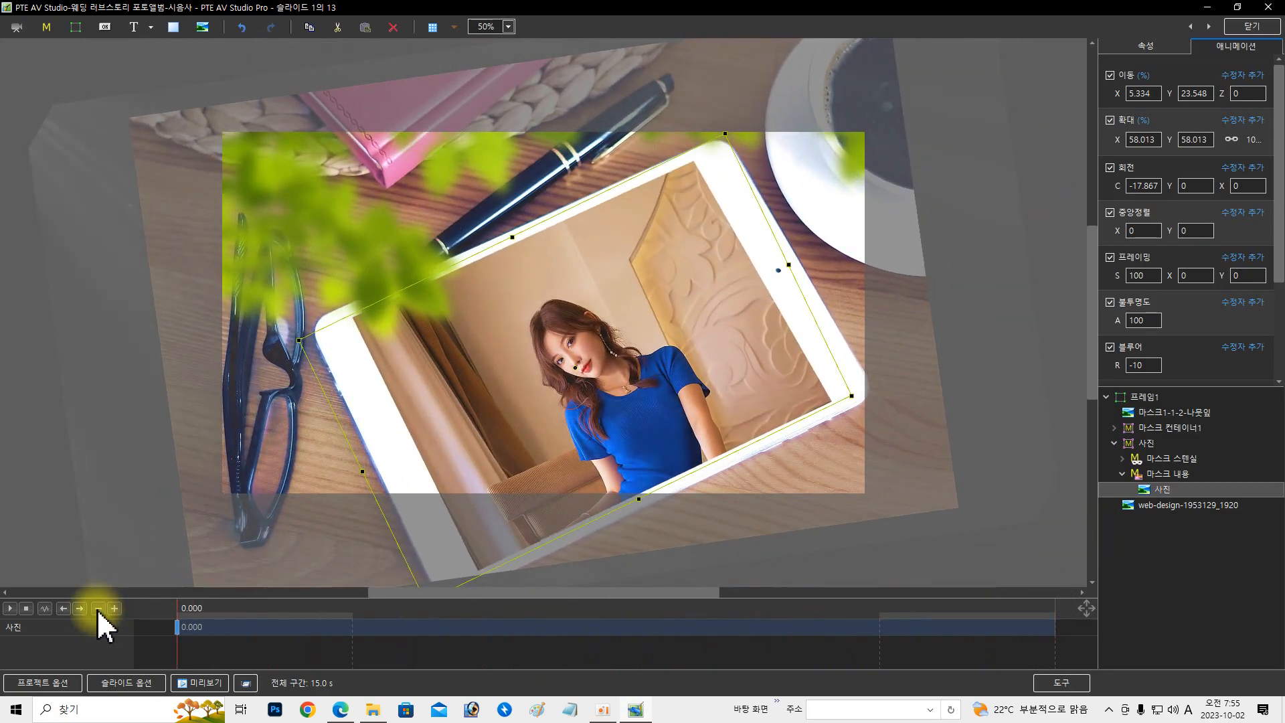
click(511, 26)
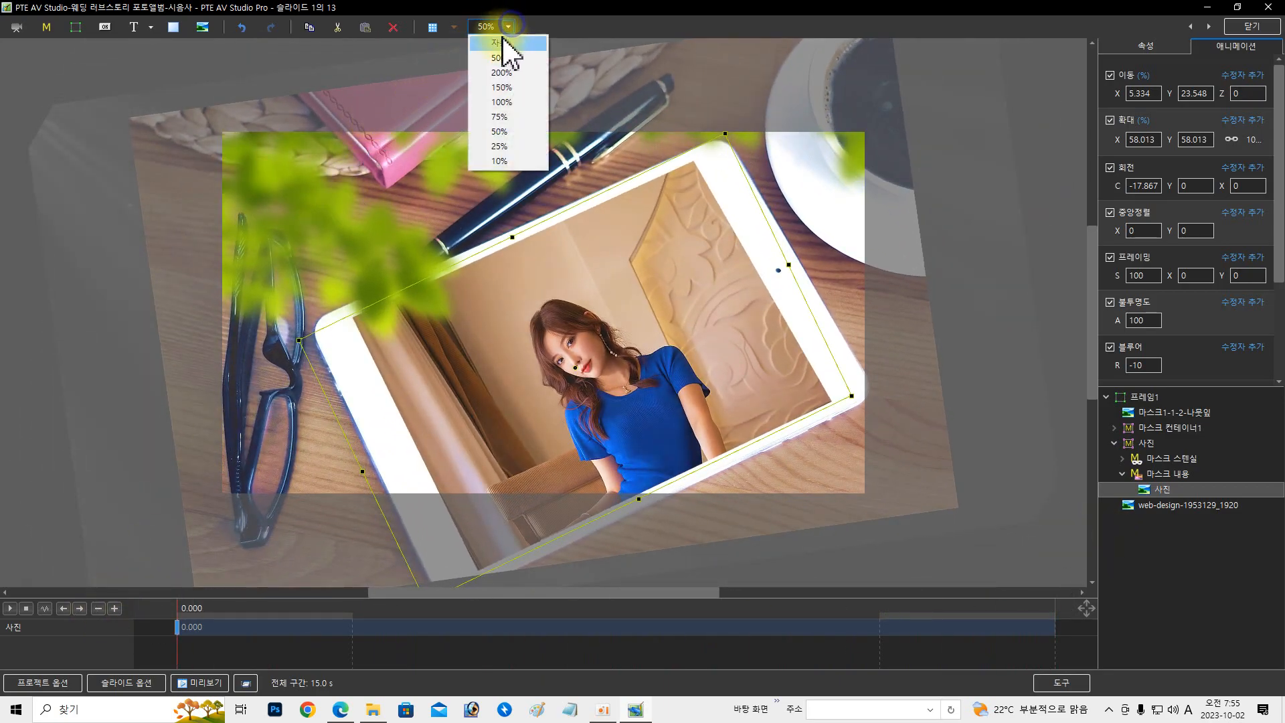
click(502, 43)
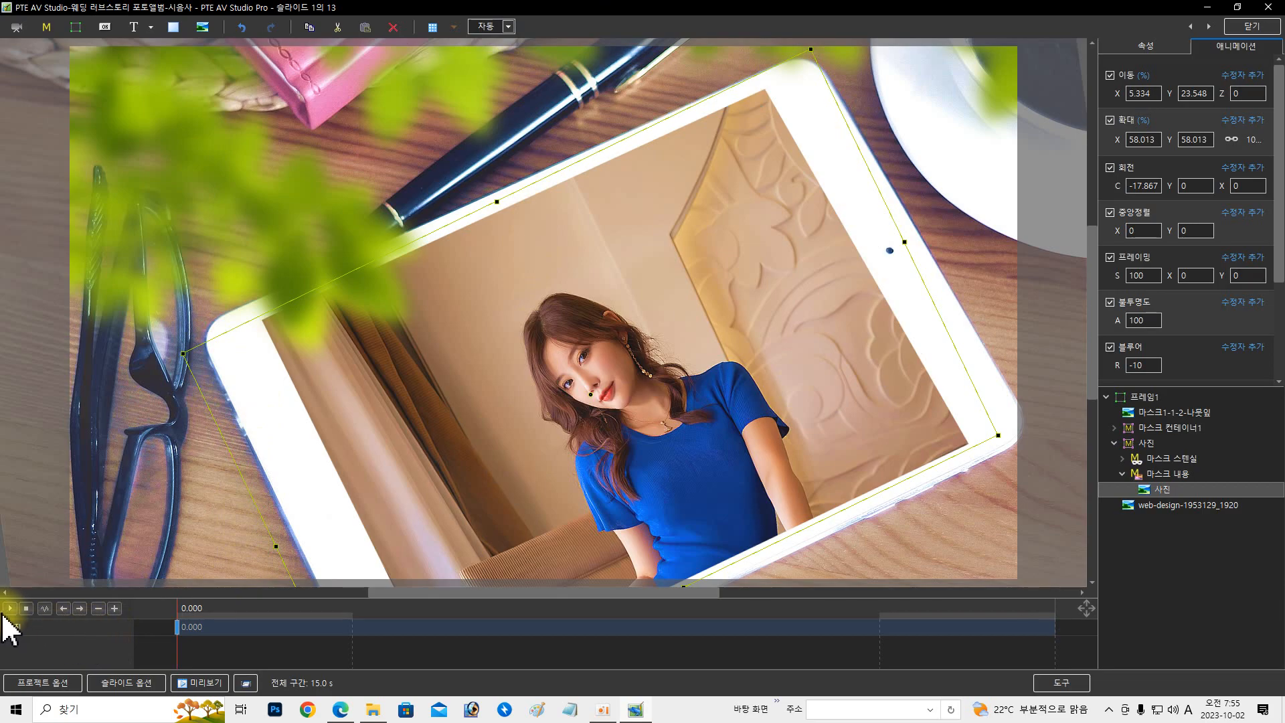
mouse_move(199, 606)
mouse_down()
mouse_move(1013, 619)
mouse_move(215, 623)
mouse_up()
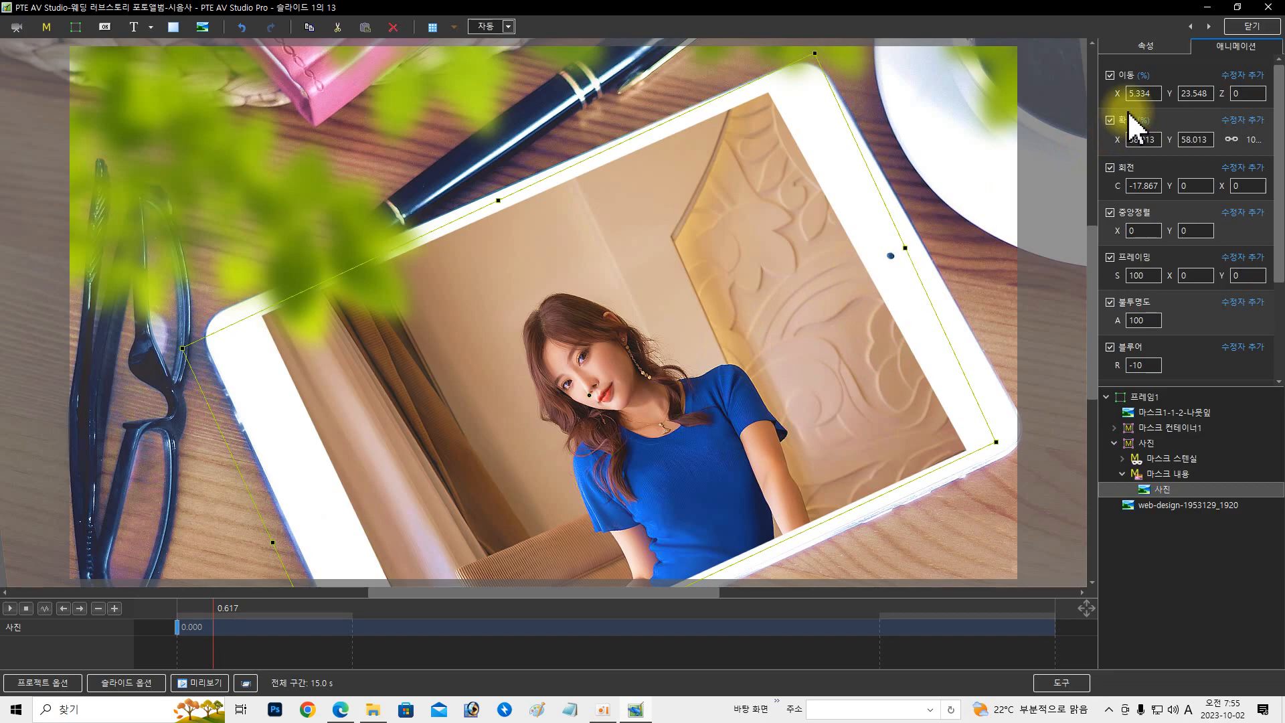
Step: Add the video 137512 (720p) from the 배경영상 folder on drive D: beneath the 사진 picture in the mask contents
click(1149, 493)
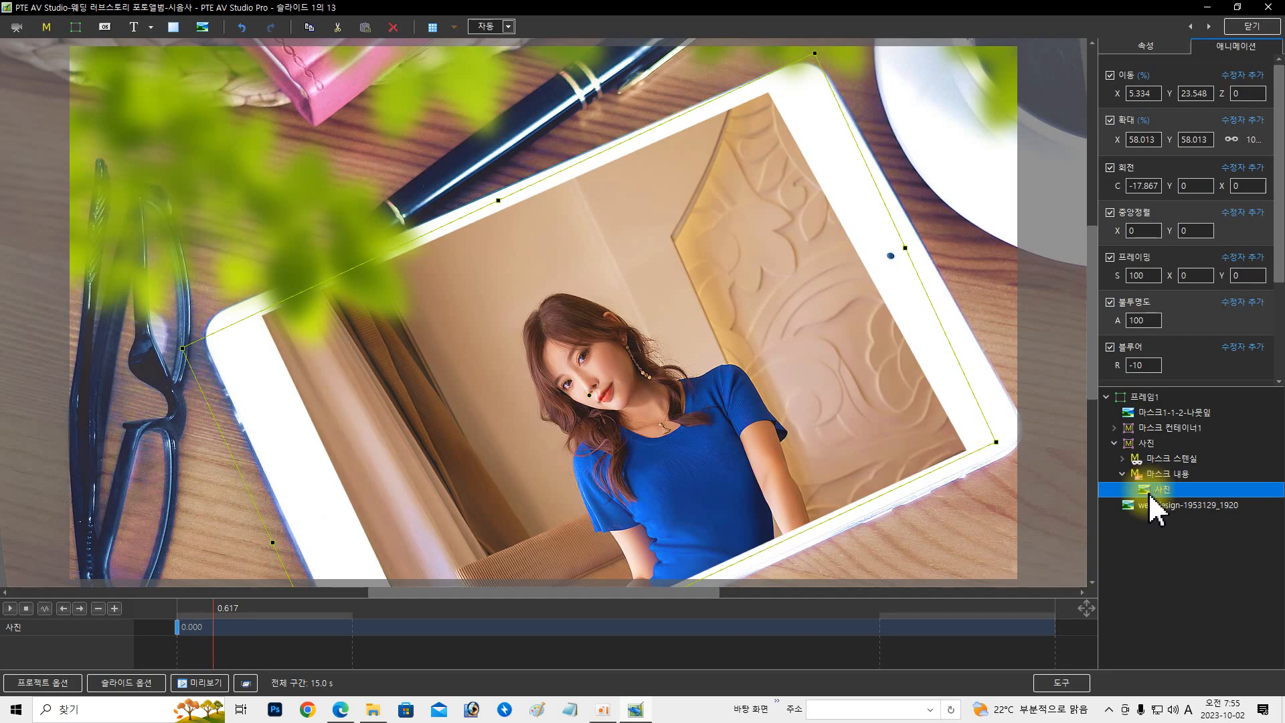
click(17, 30)
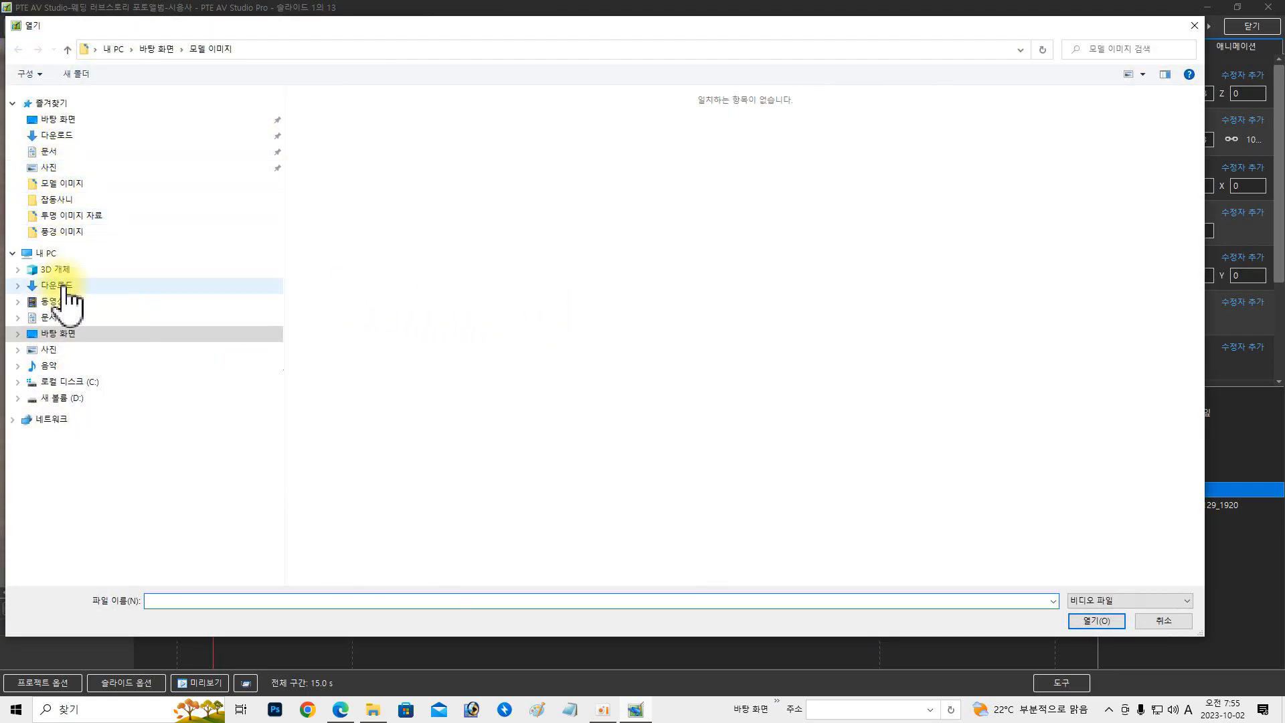
click(58, 398)
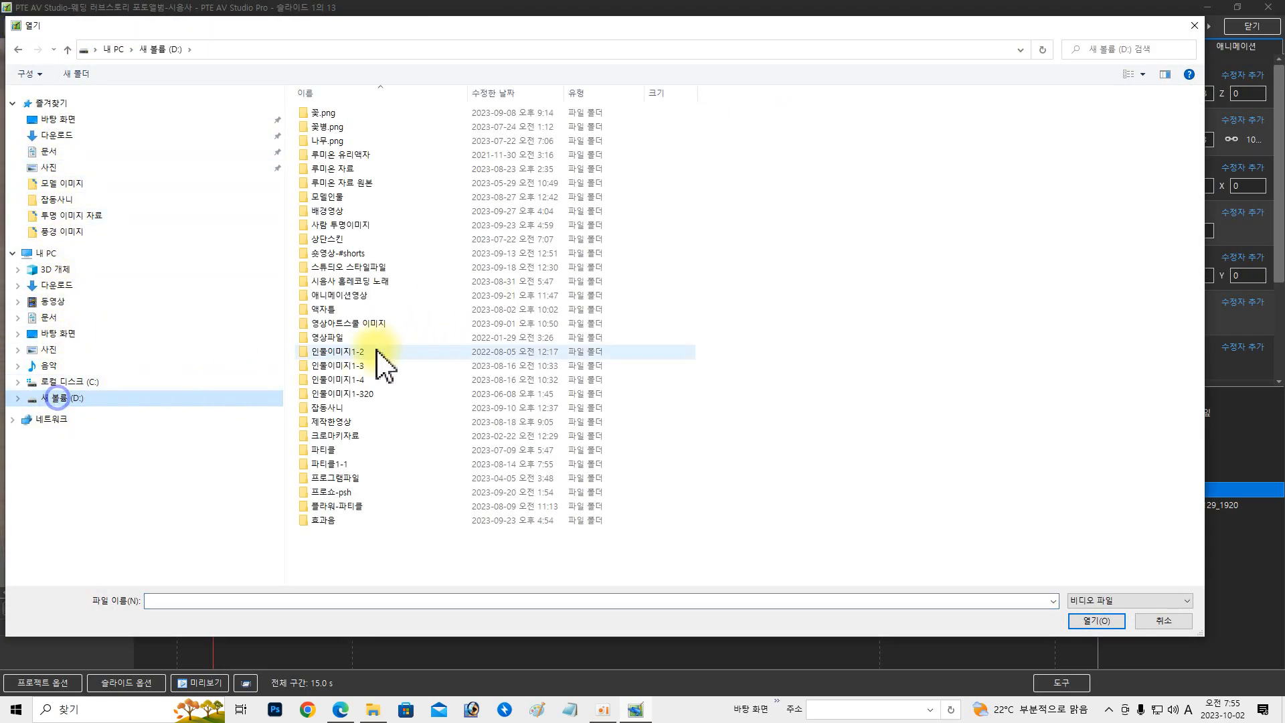
double_click(327, 211)
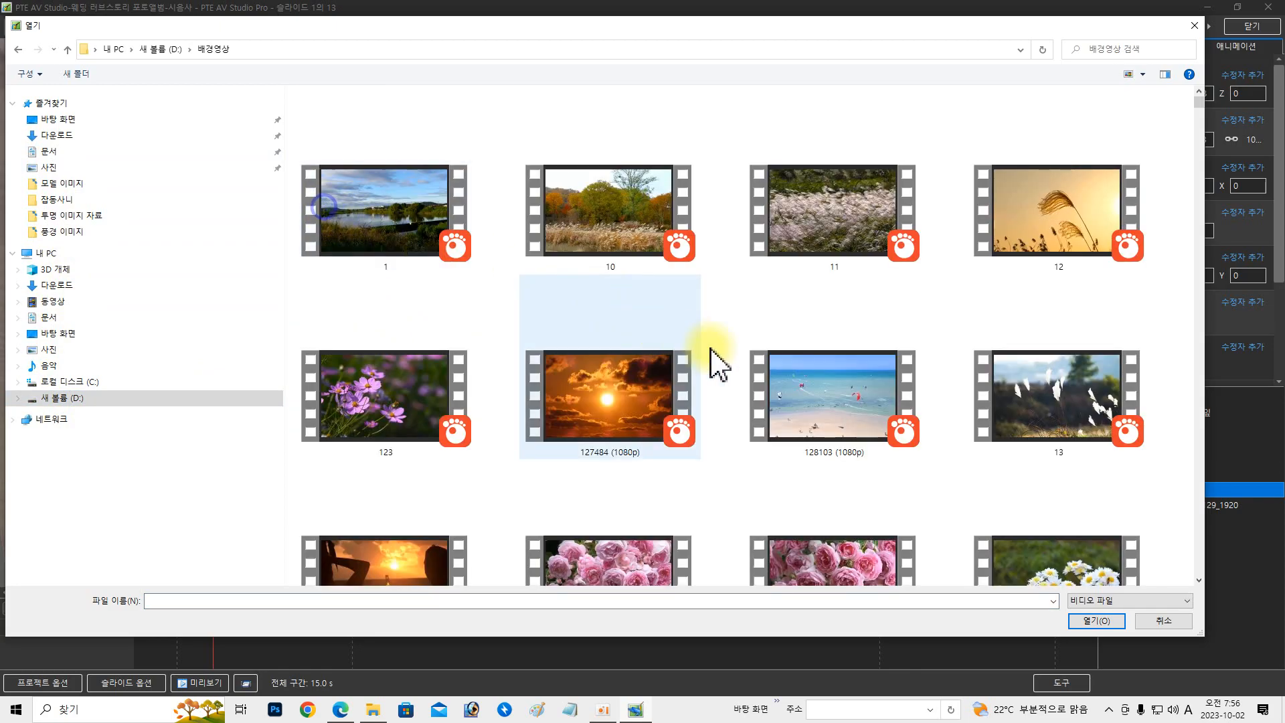
scroll(754, 439, down, 1)
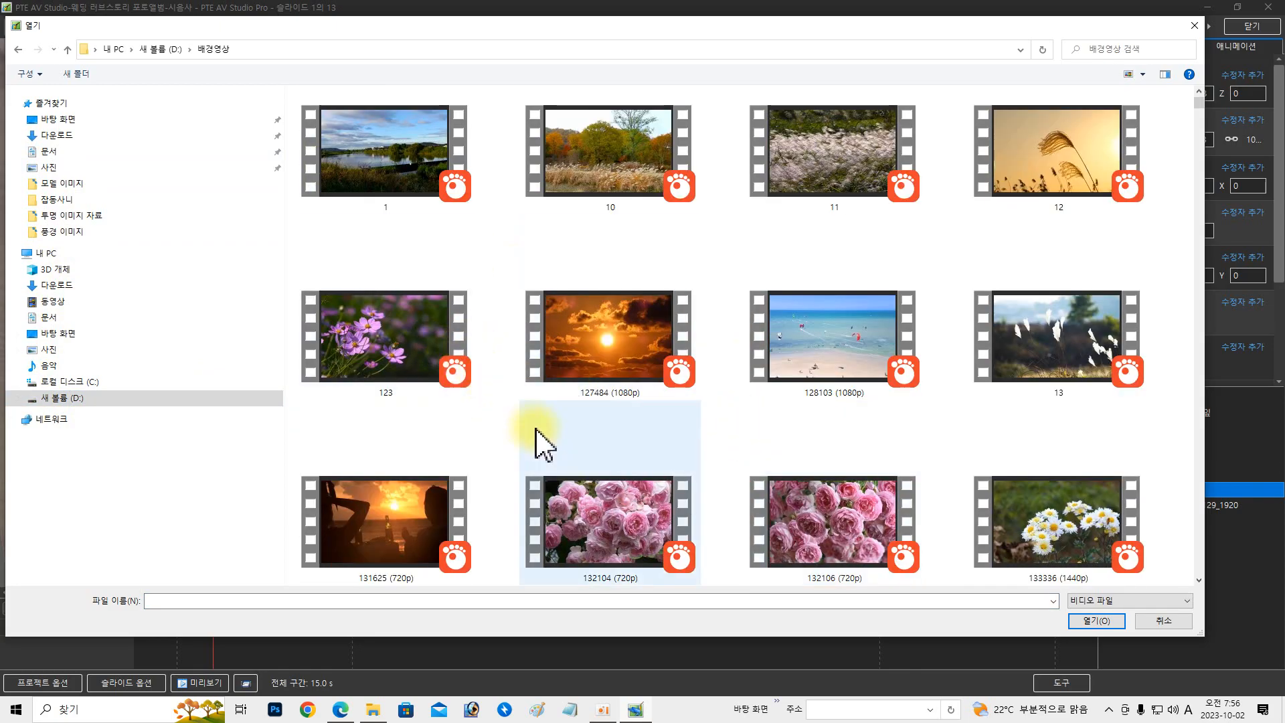
scroll(569, 442, down, 8)
click(984, 516)
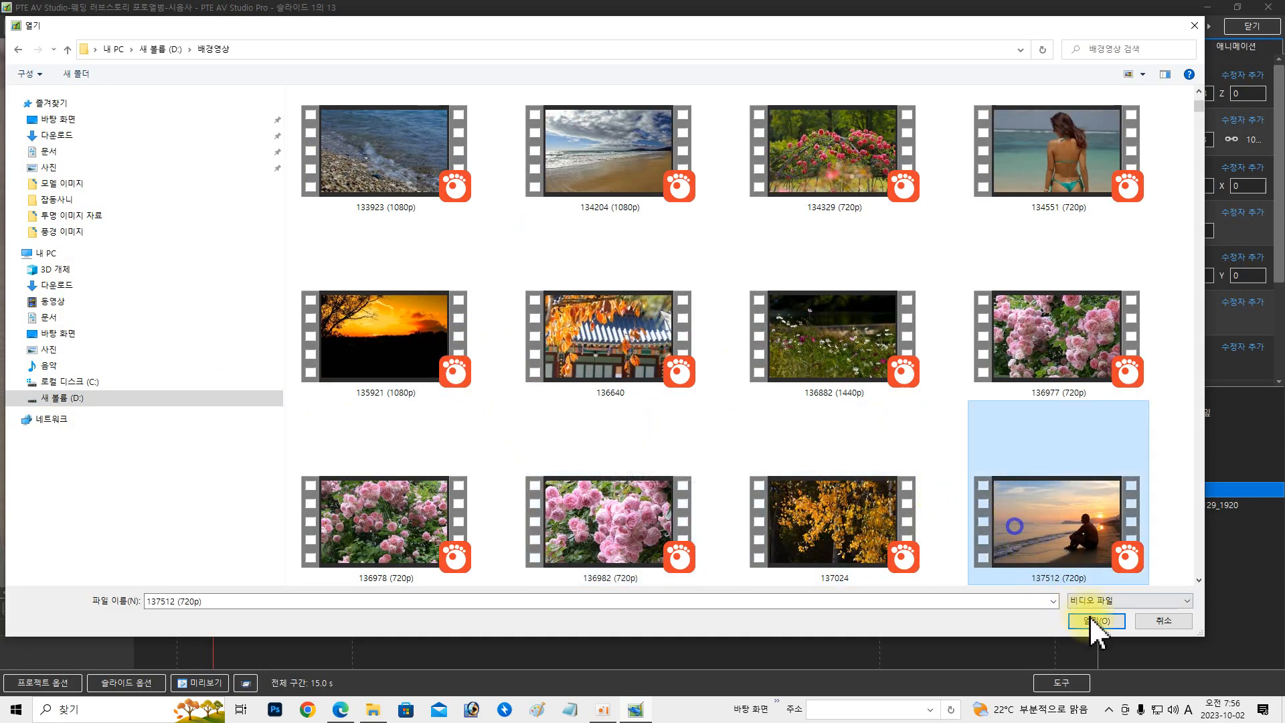
click(1095, 619)
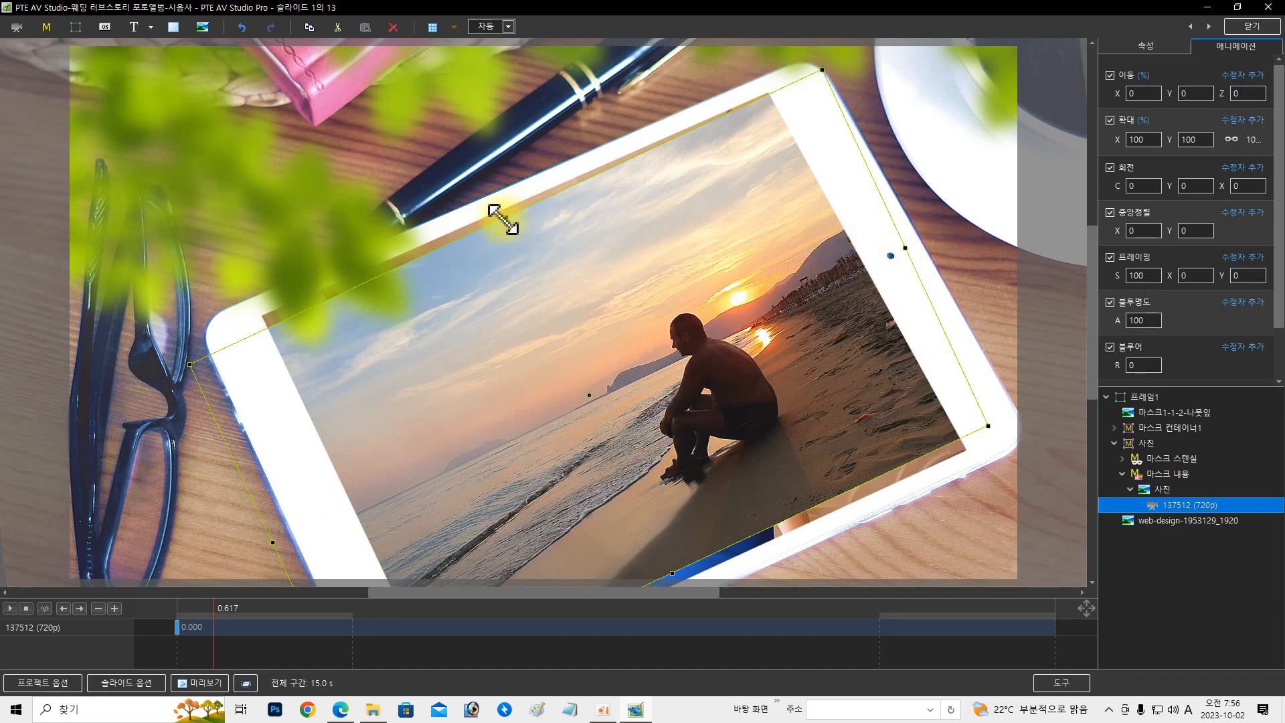
Step: Fit the video to the tablet screen with 109.724% scale, position X -14.293, Y 2.591 and 0.375 rotation, check the timeline, and close the editor
drag(506, 217, 495, 207)
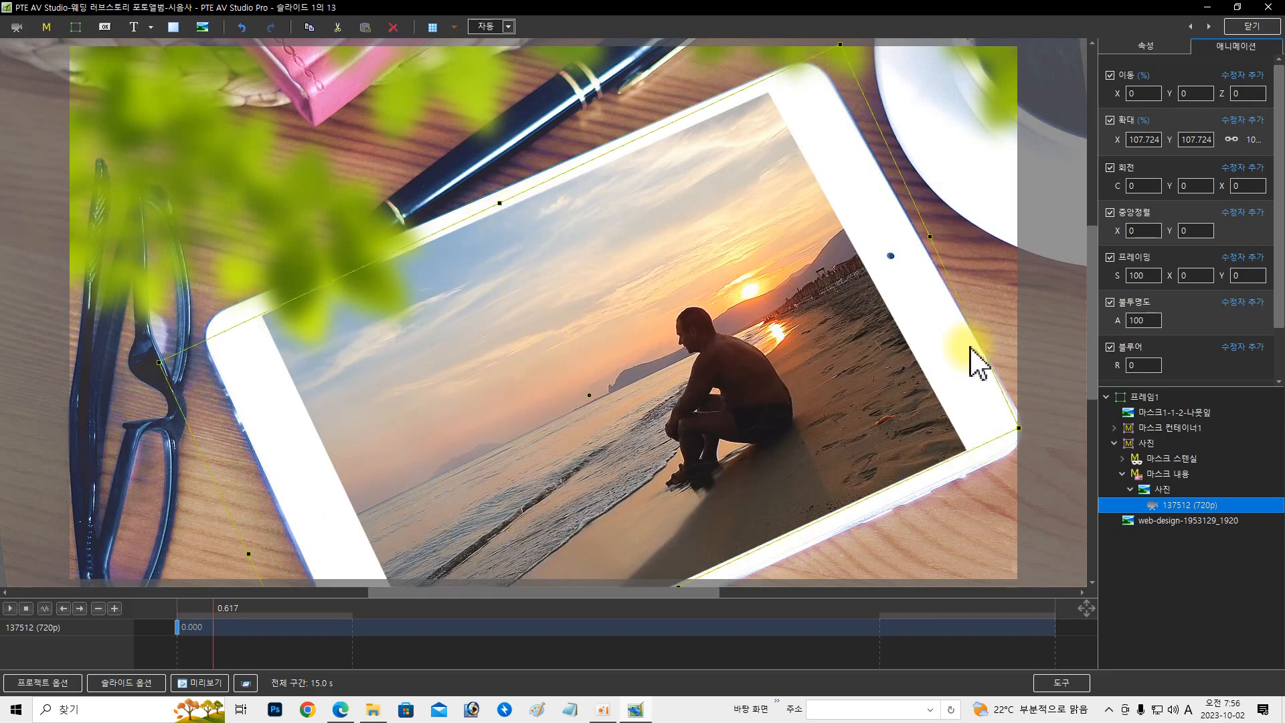
mouse_move(1117, 141)
mouse_down()
mouse_move(1085, 149)
mouse_move(1122, 146)
mouse_up()
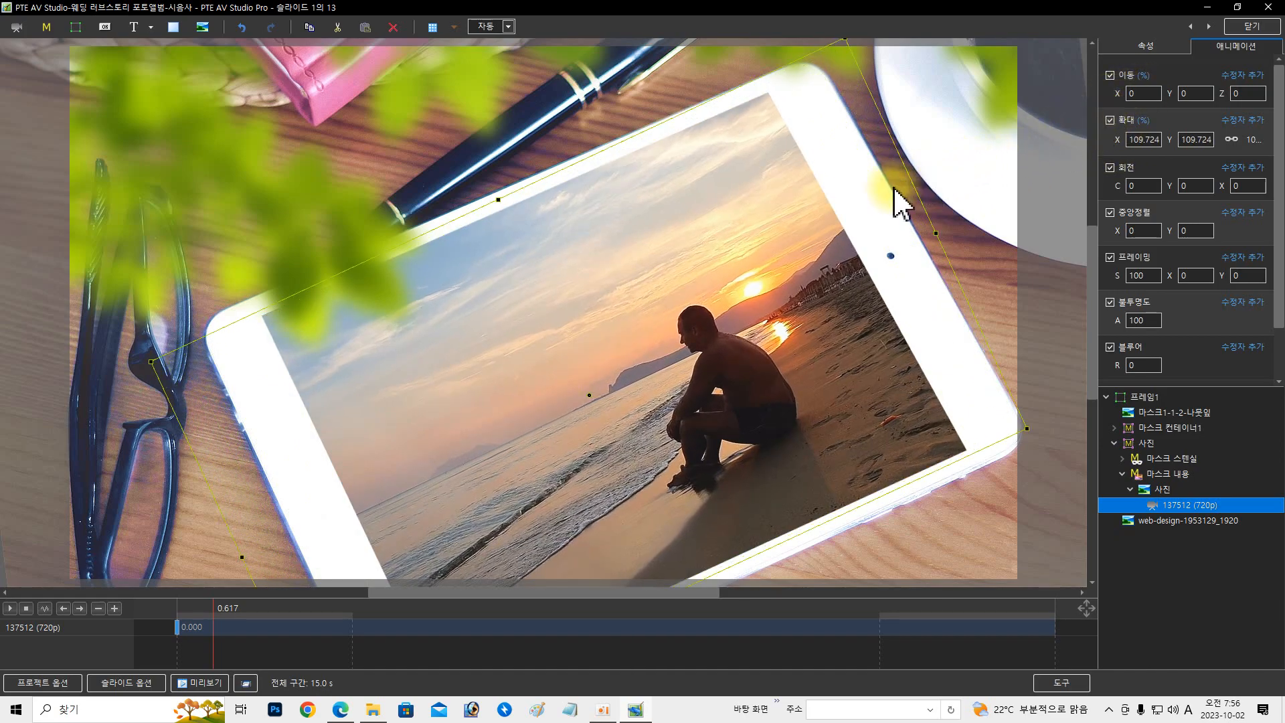
drag(894, 188, 855, 213)
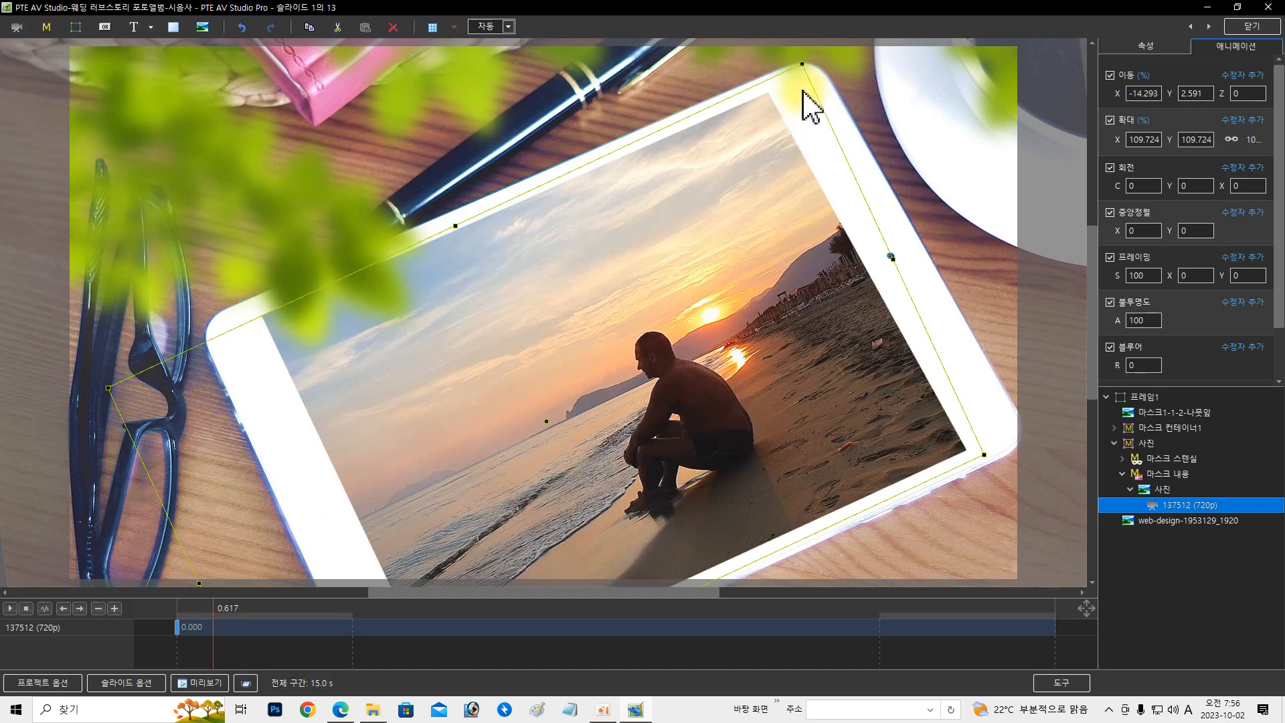
drag(803, 61, 823, 92)
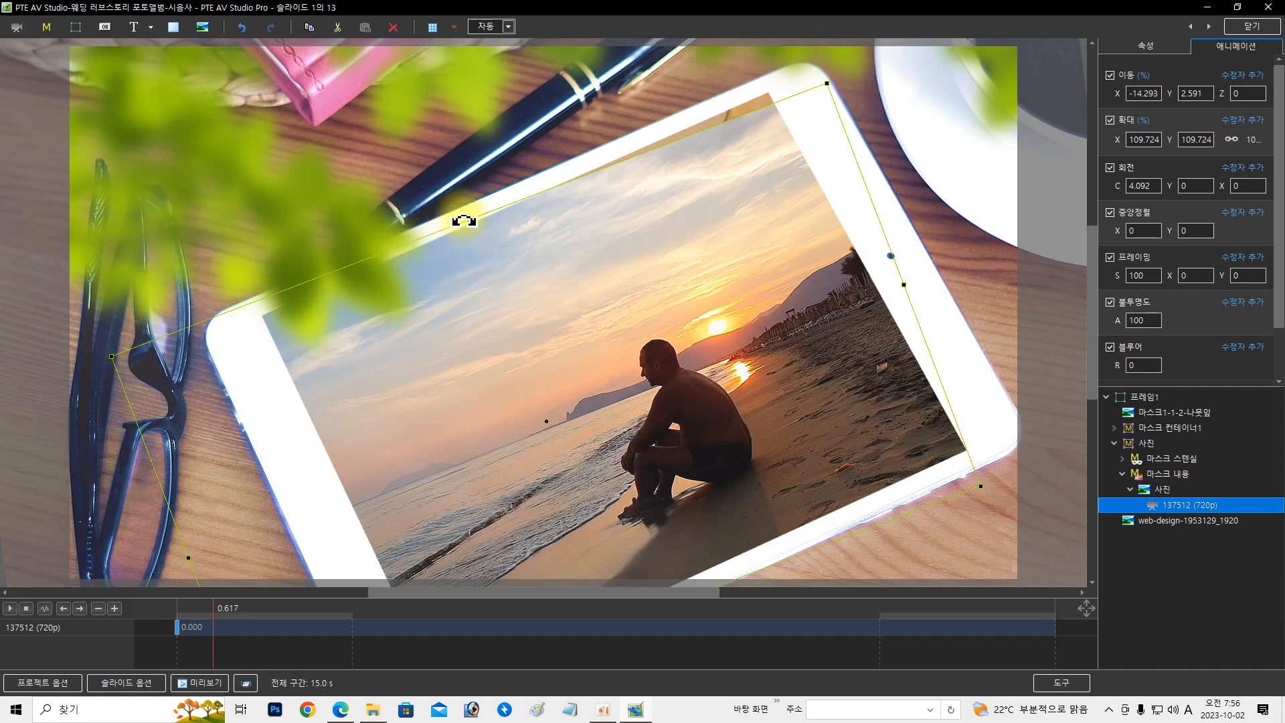
drag(466, 219, 453, 215)
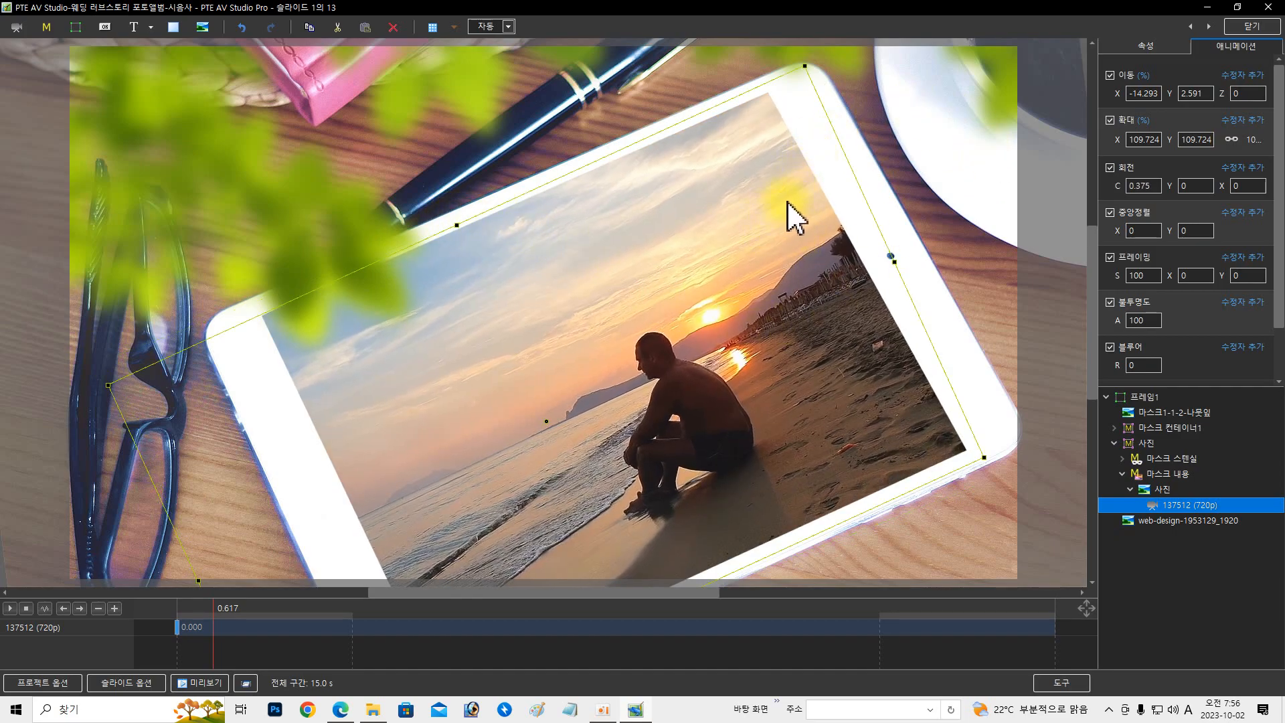
drag(212, 609, 979, 604)
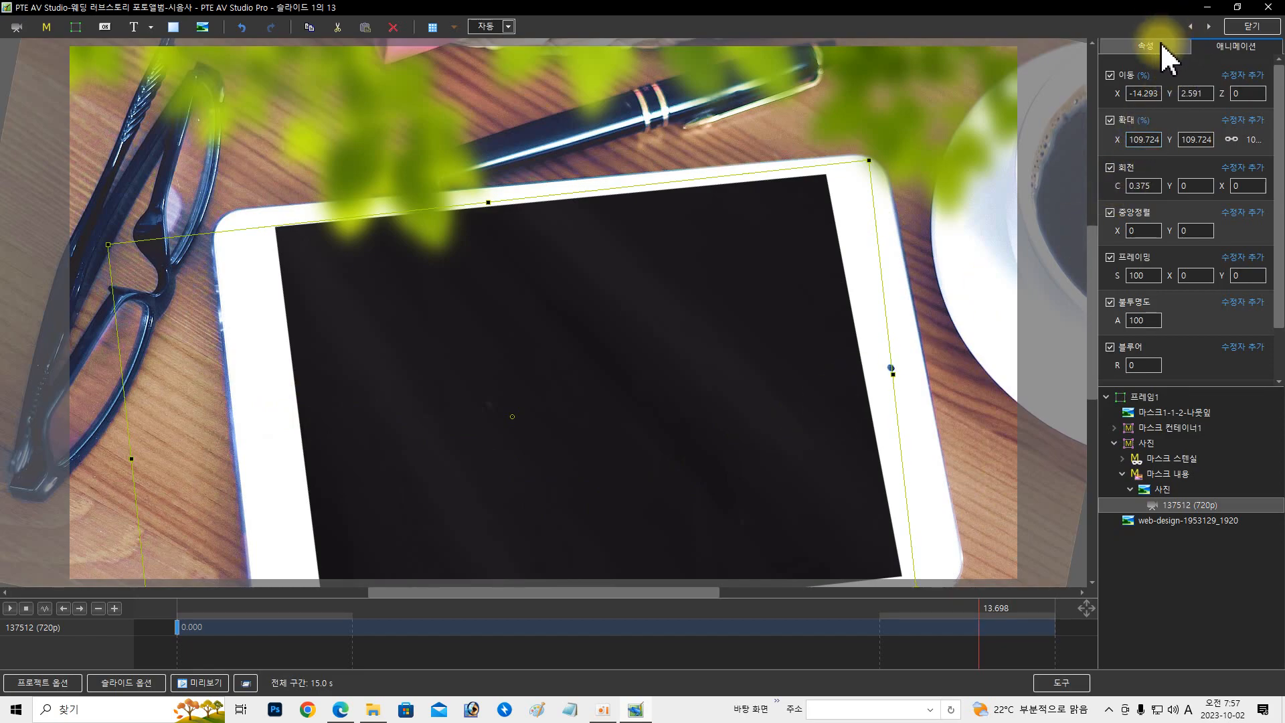
click(1251, 27)
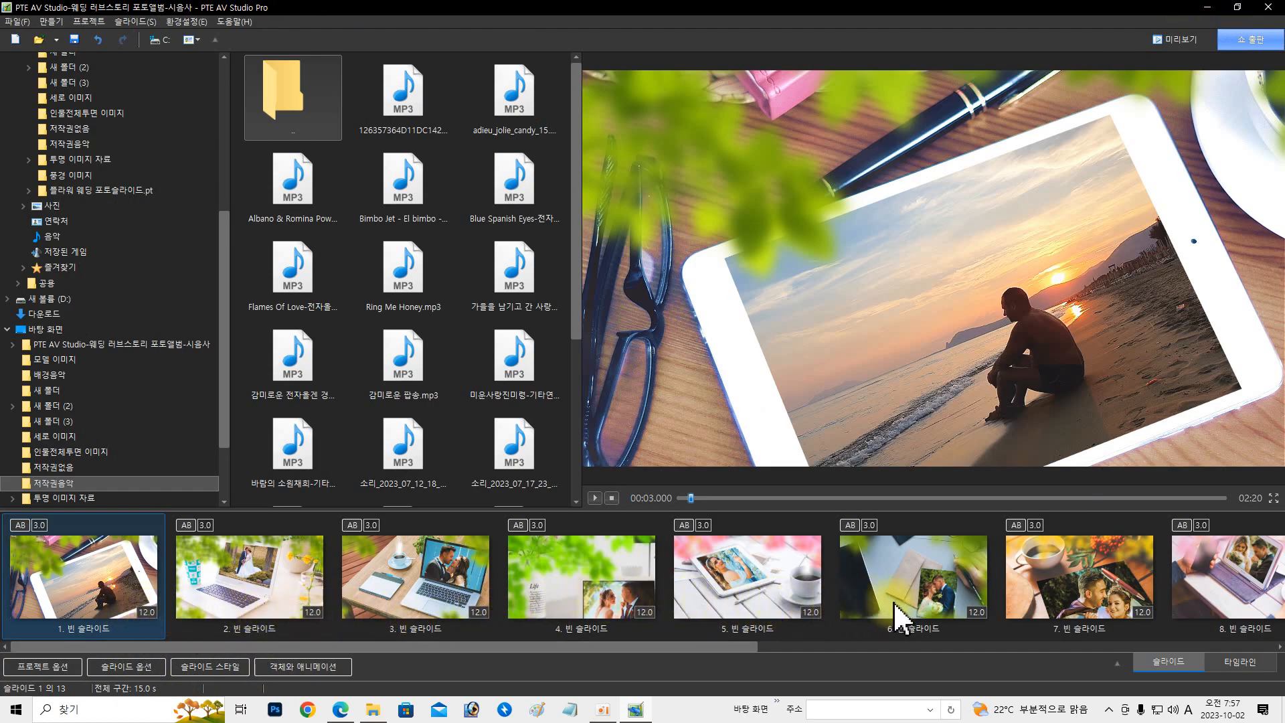
Step: Reopen slide 1's Objects and Animation editor, slow the video to a duration of 0:16.332, check the slide's end, and close the editor
click(334, 667)
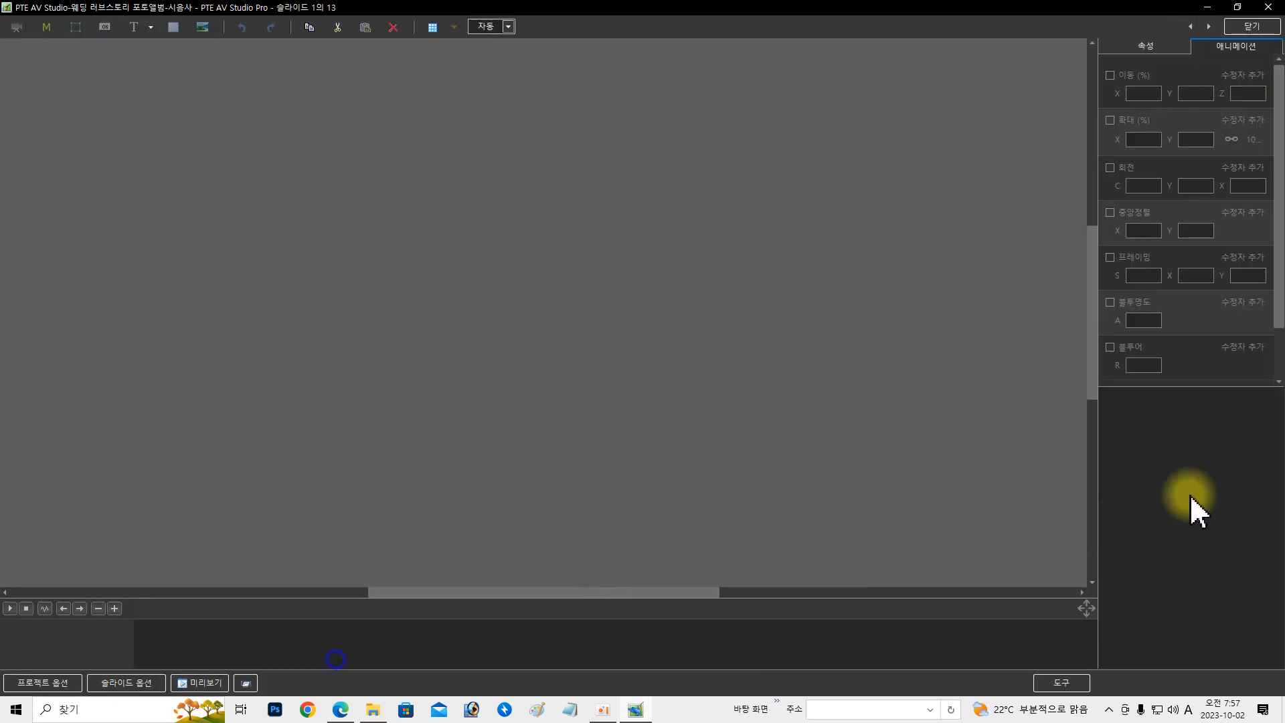
click(1142, 45)
scroll(1185, 287, down, 2)
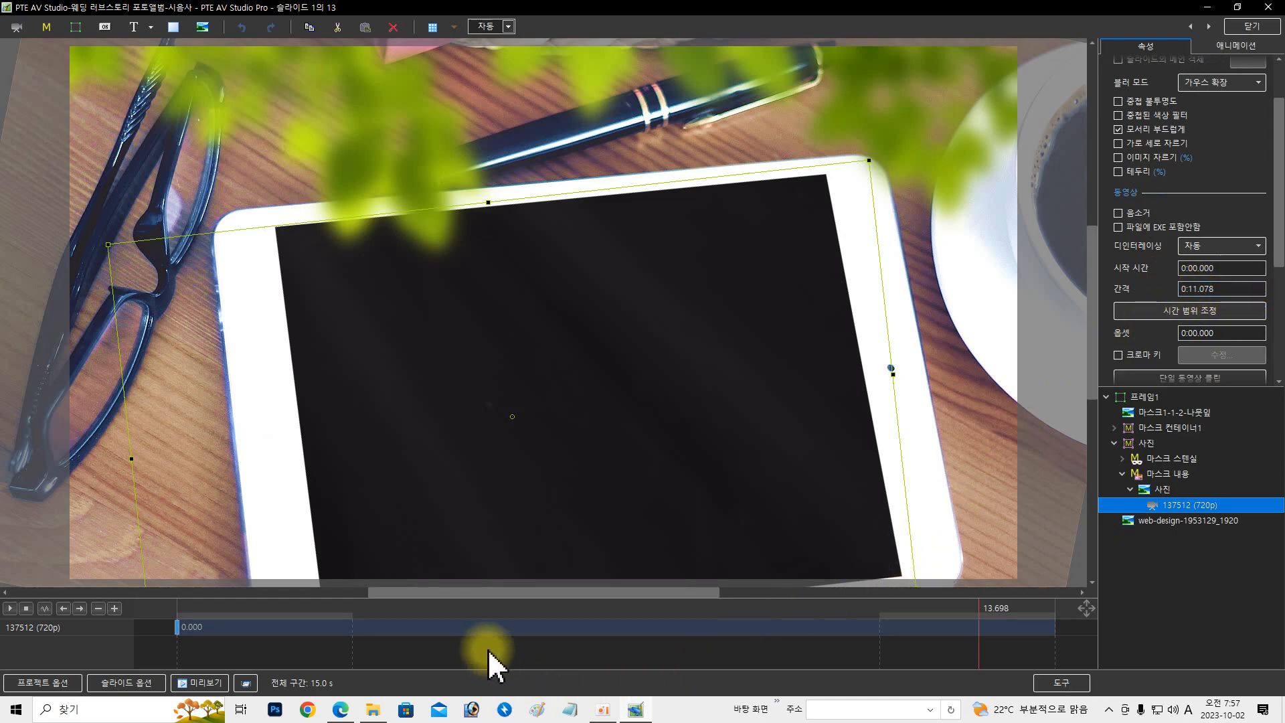
click(1165, 313)
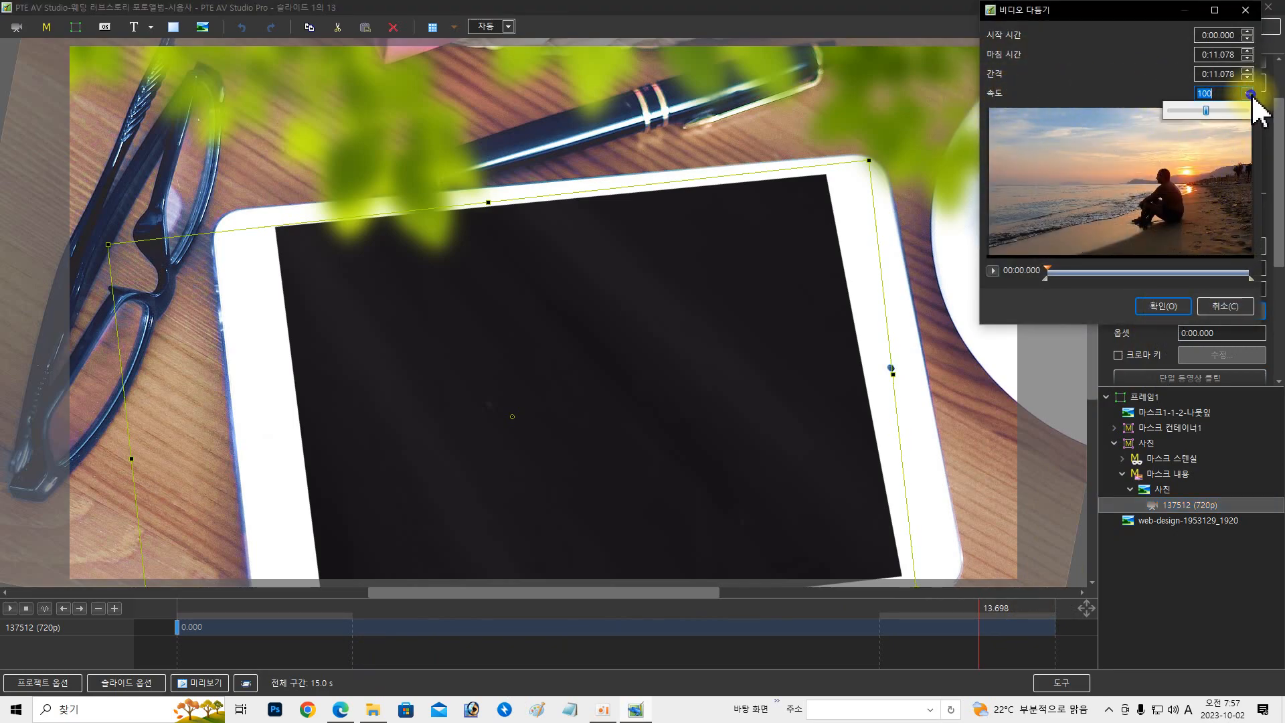
drag(1206, 113, 1194, 116)
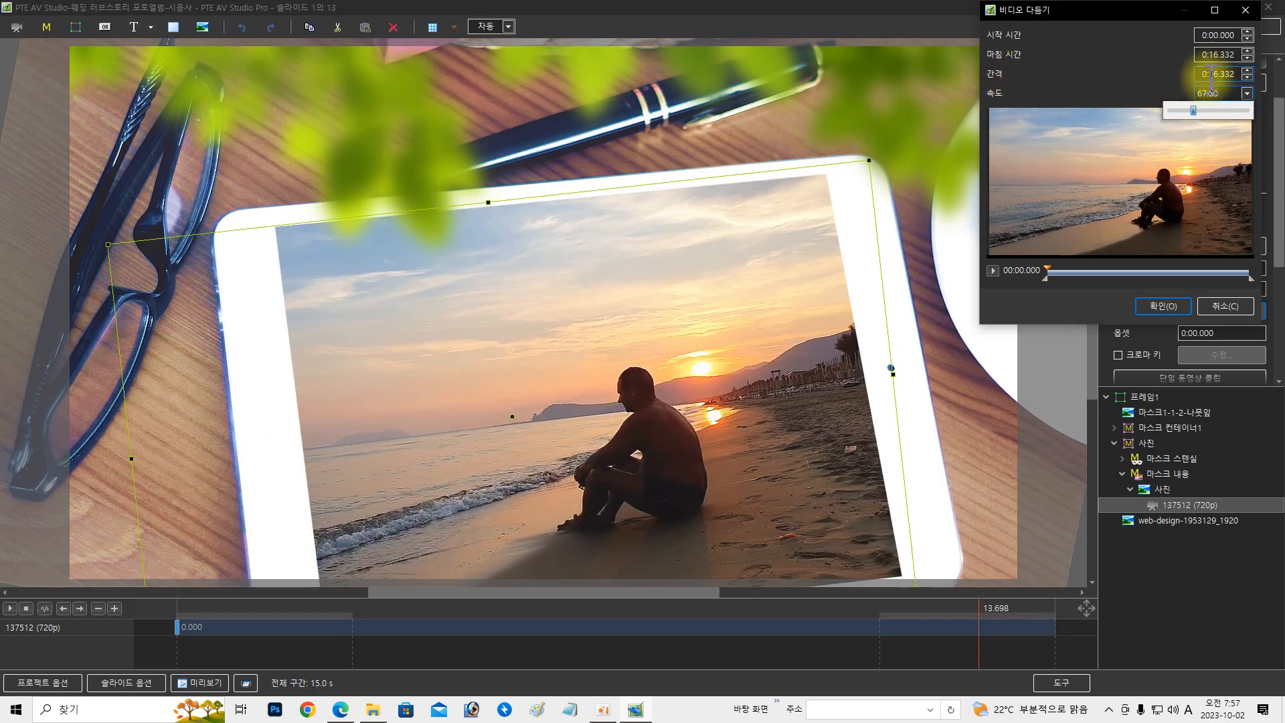
click(1173, 305)
drag(231, 624, 1052, 609)
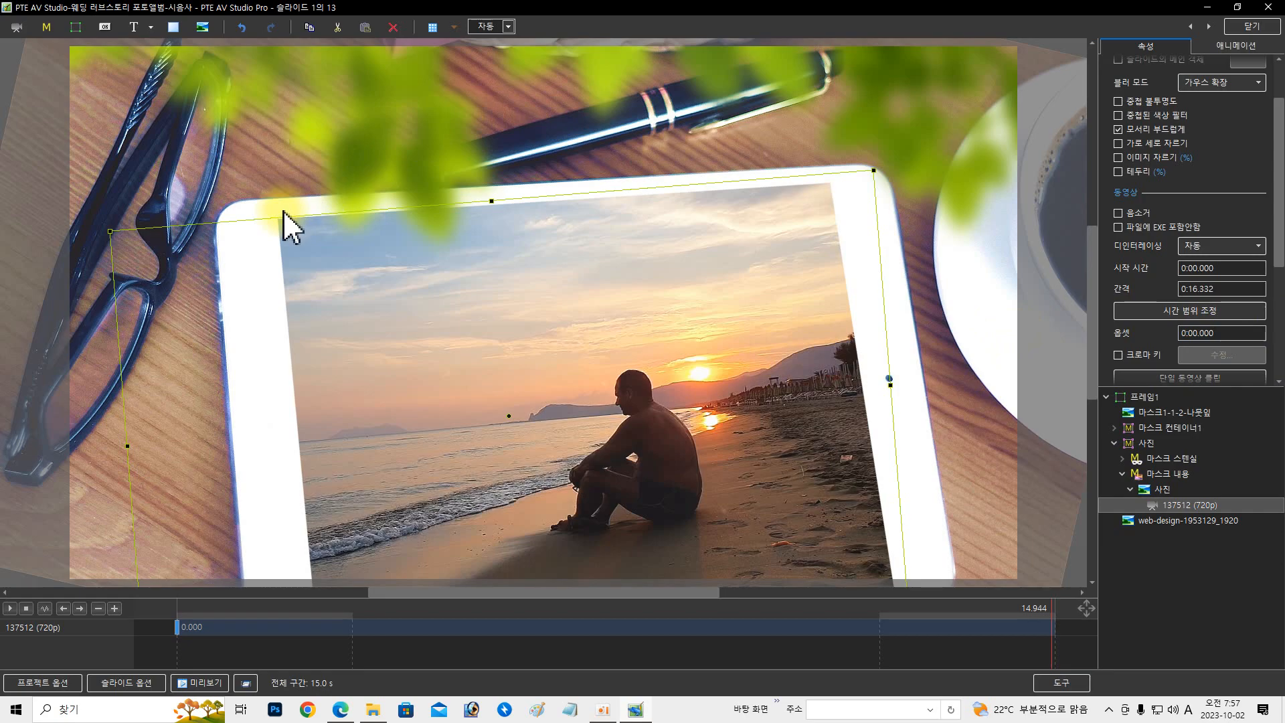
click(1198, 289)
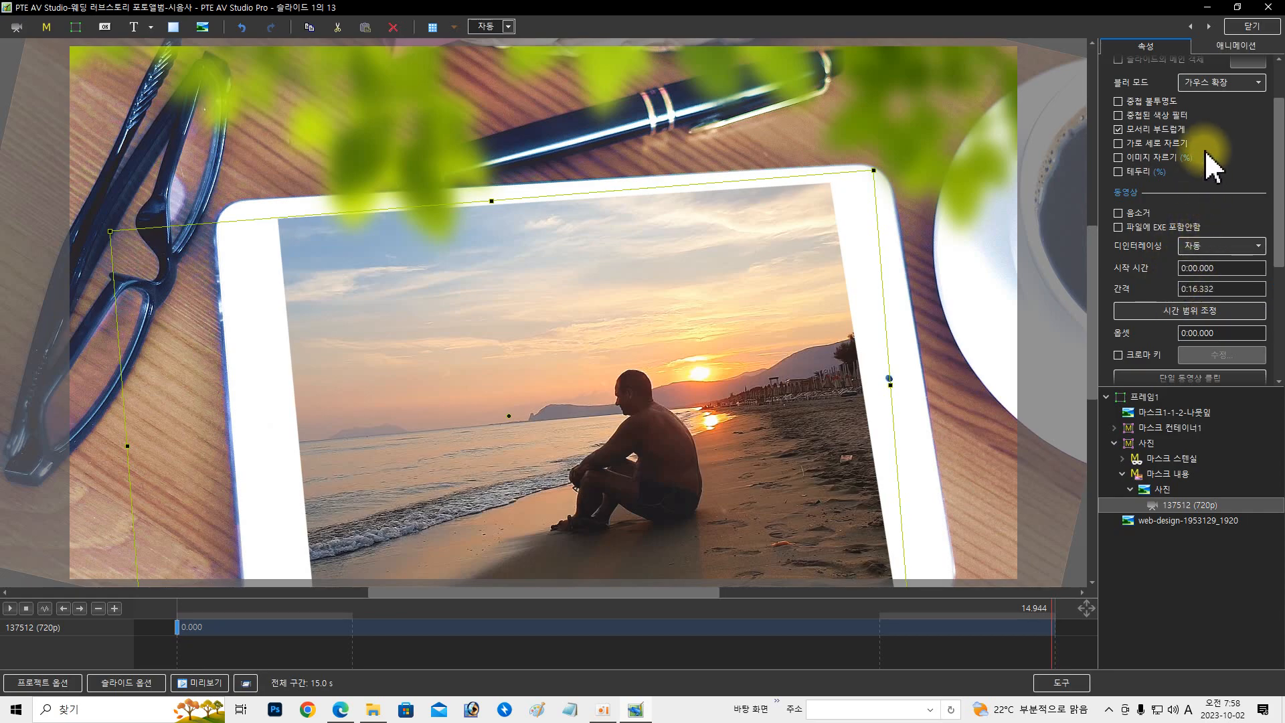
click(1252, 27)
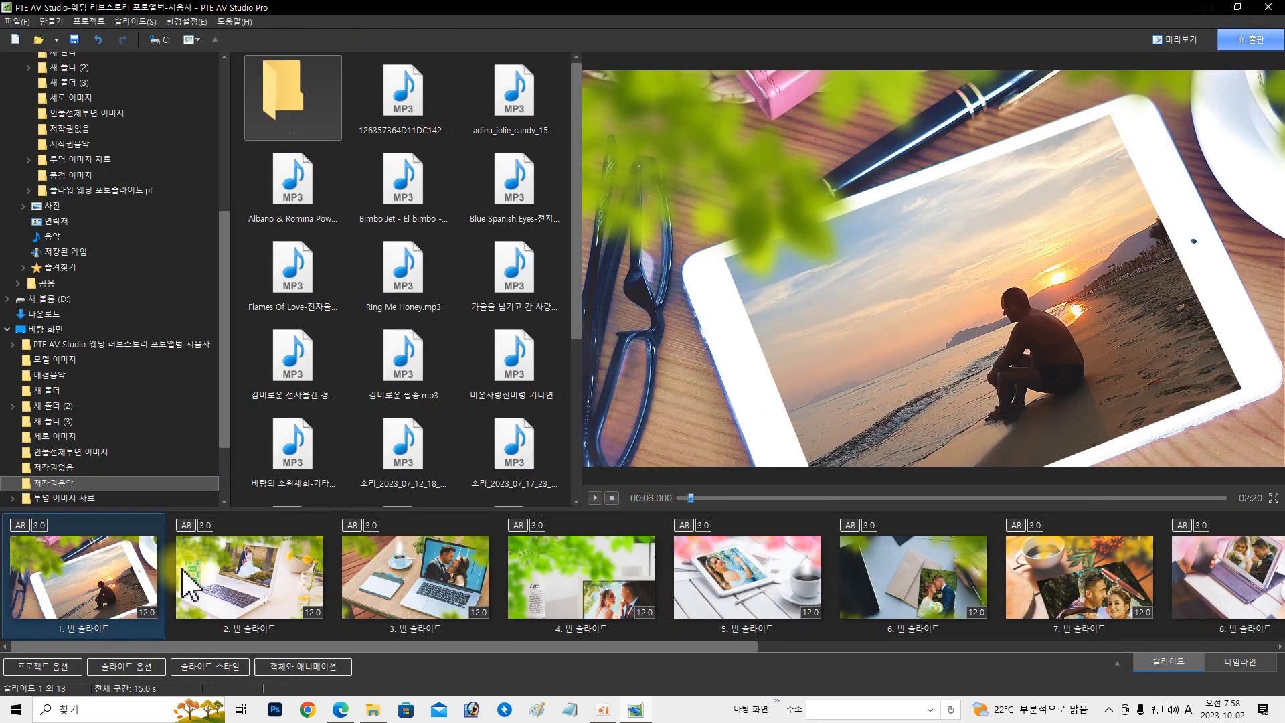
Step: Open slide 2's Objects and Animation editor, select the 사진 picture in the mask contents, and open its image file chooser
click(224, 577)
click(295, 666)
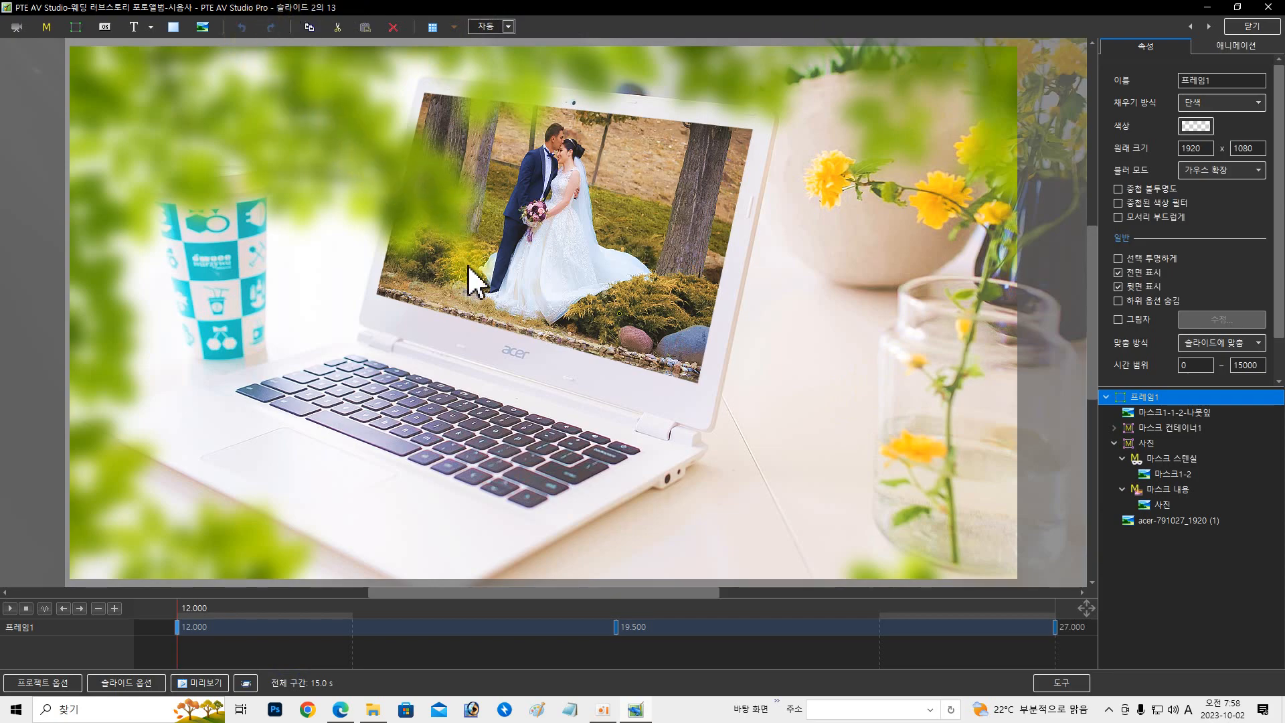
click(1115, 444)
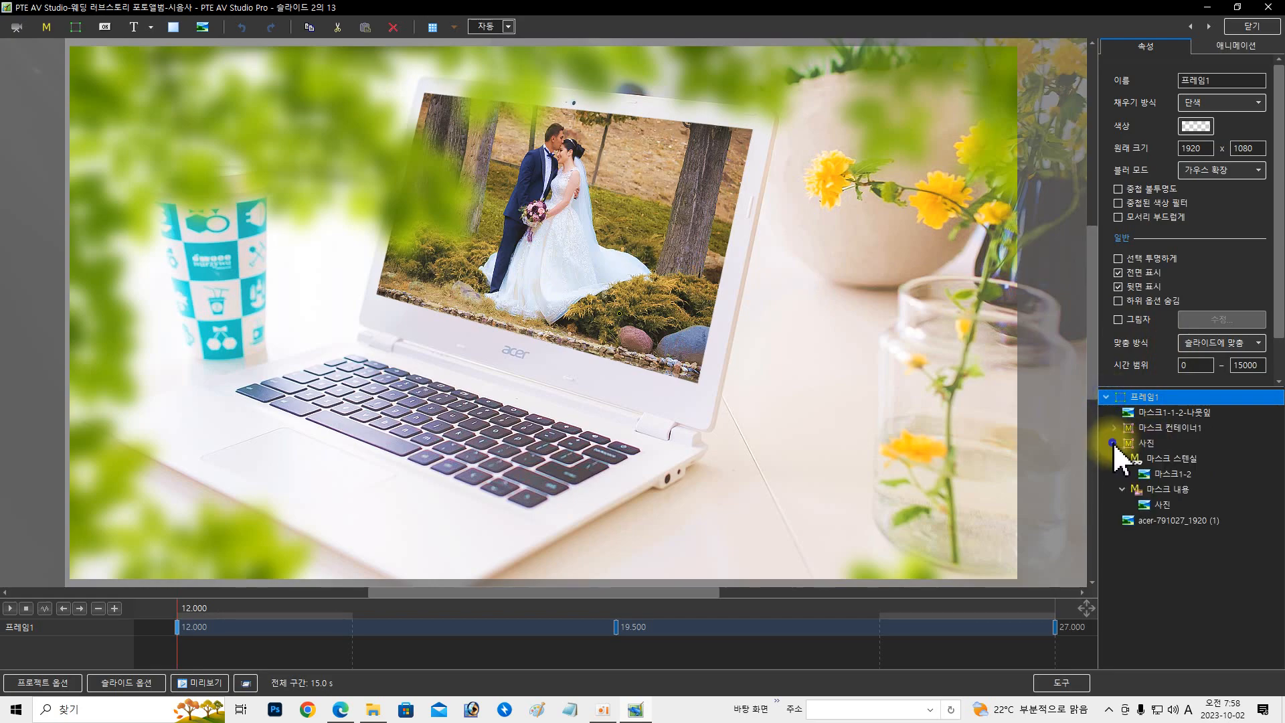
click(1155, 509)
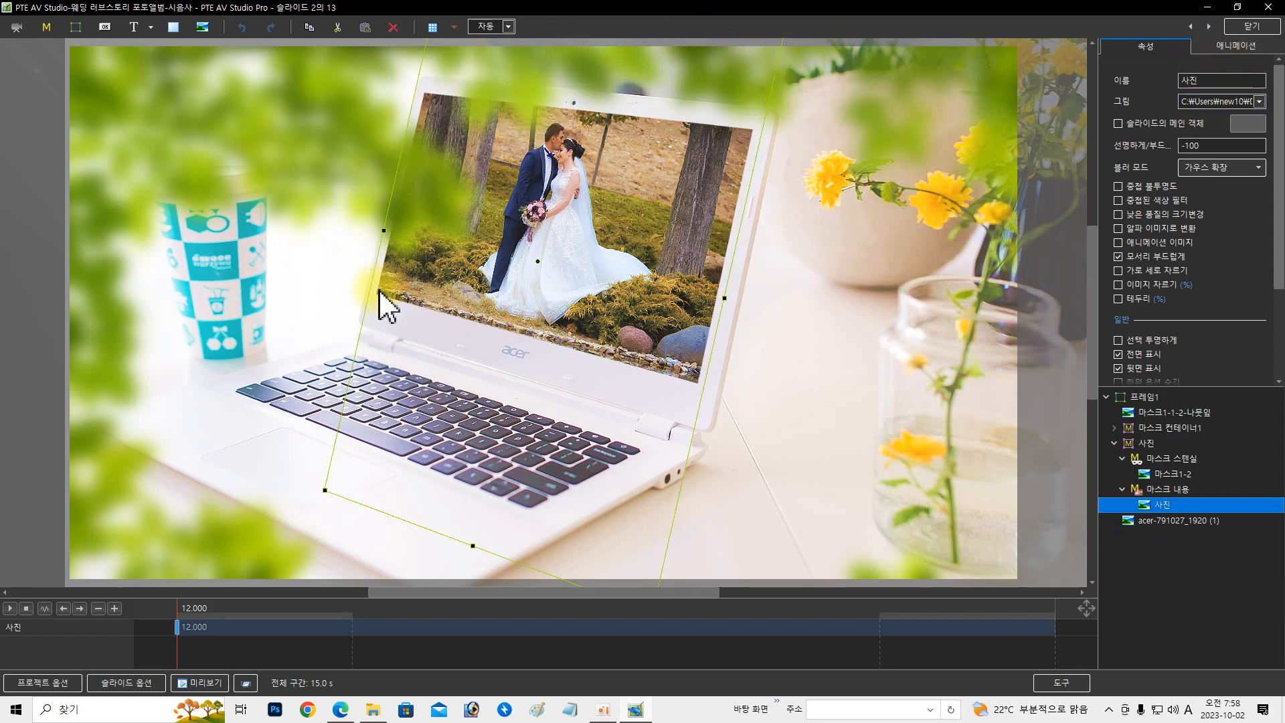
click(1259, 102)
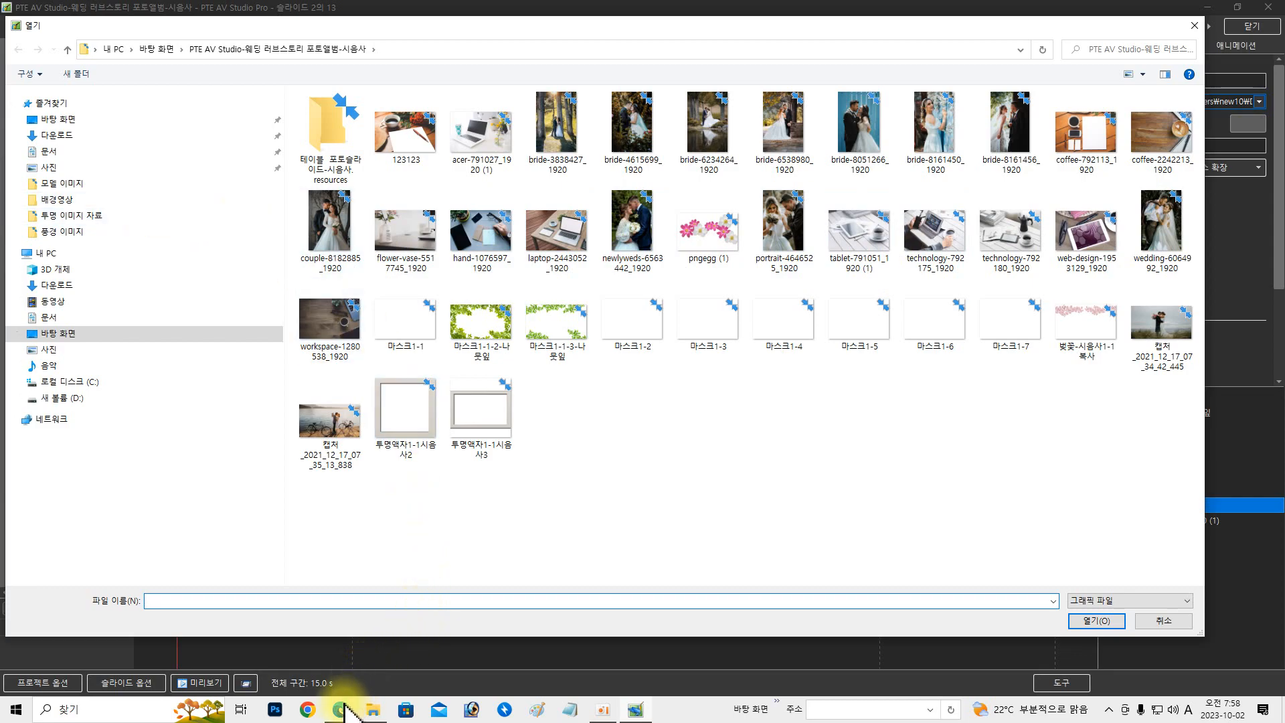
Step: Switch to the Edge browser, close both Google Drive tabs, and open the 세로 이미지 모음 post on the cafe's 예쁜이미지 board
click(341, 709)
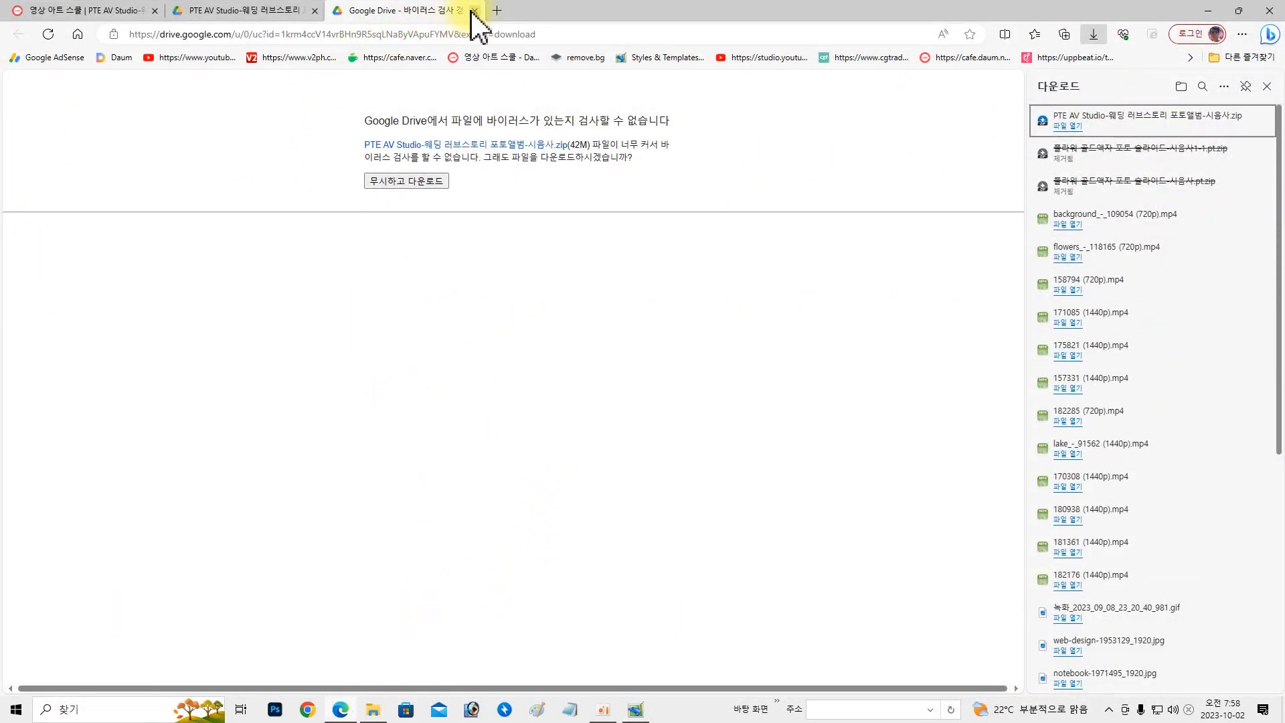
click(473, 11)
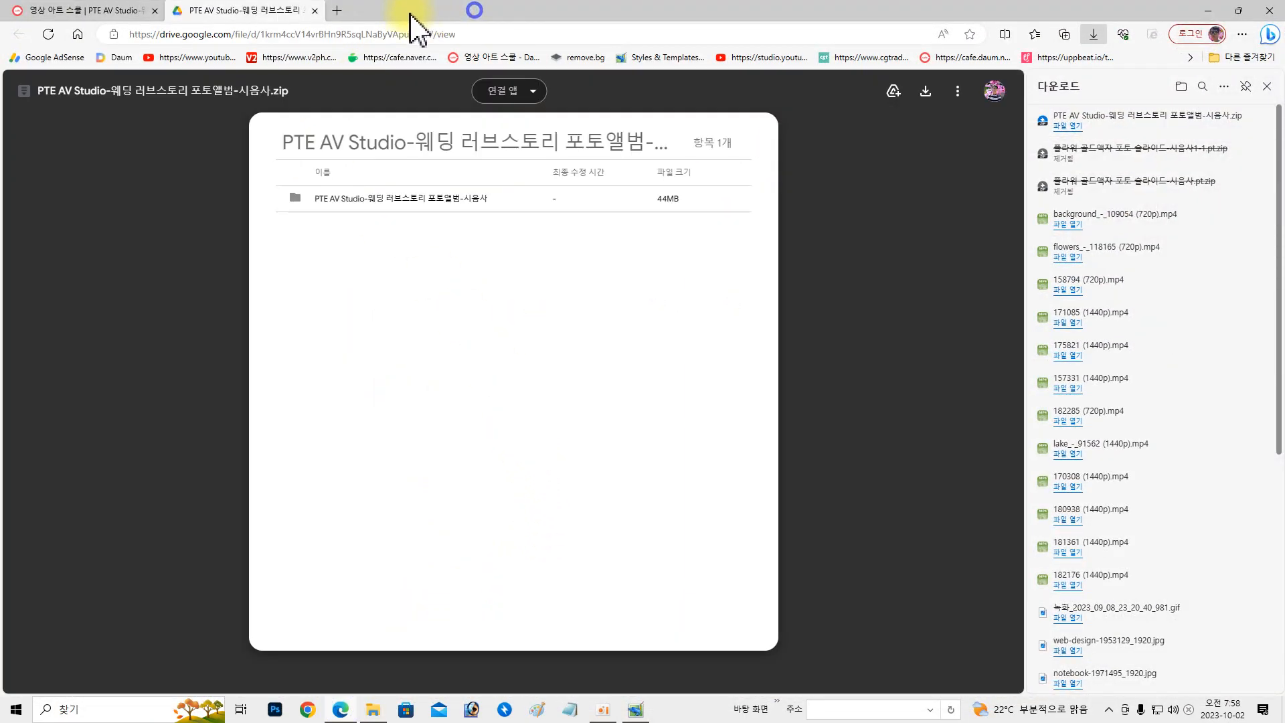
click(313, 10)
scroll(194, 459, down, 5)
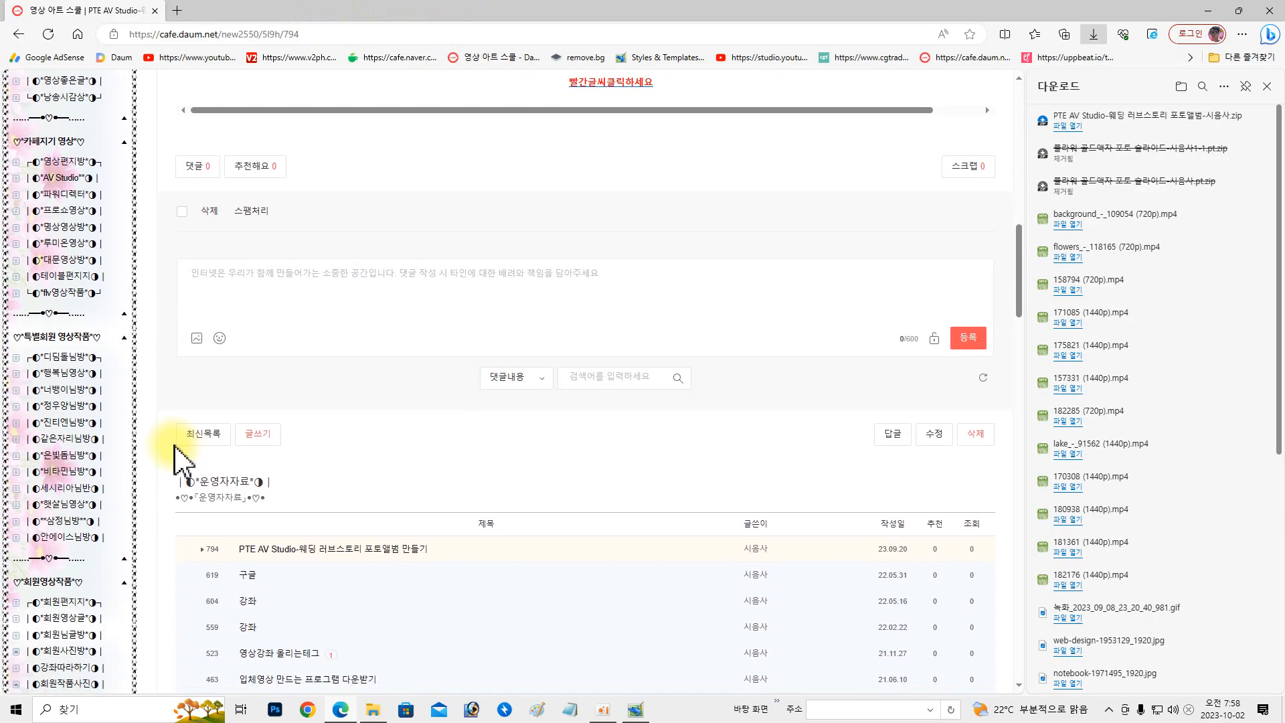
scroll(175, 457, down, 7)
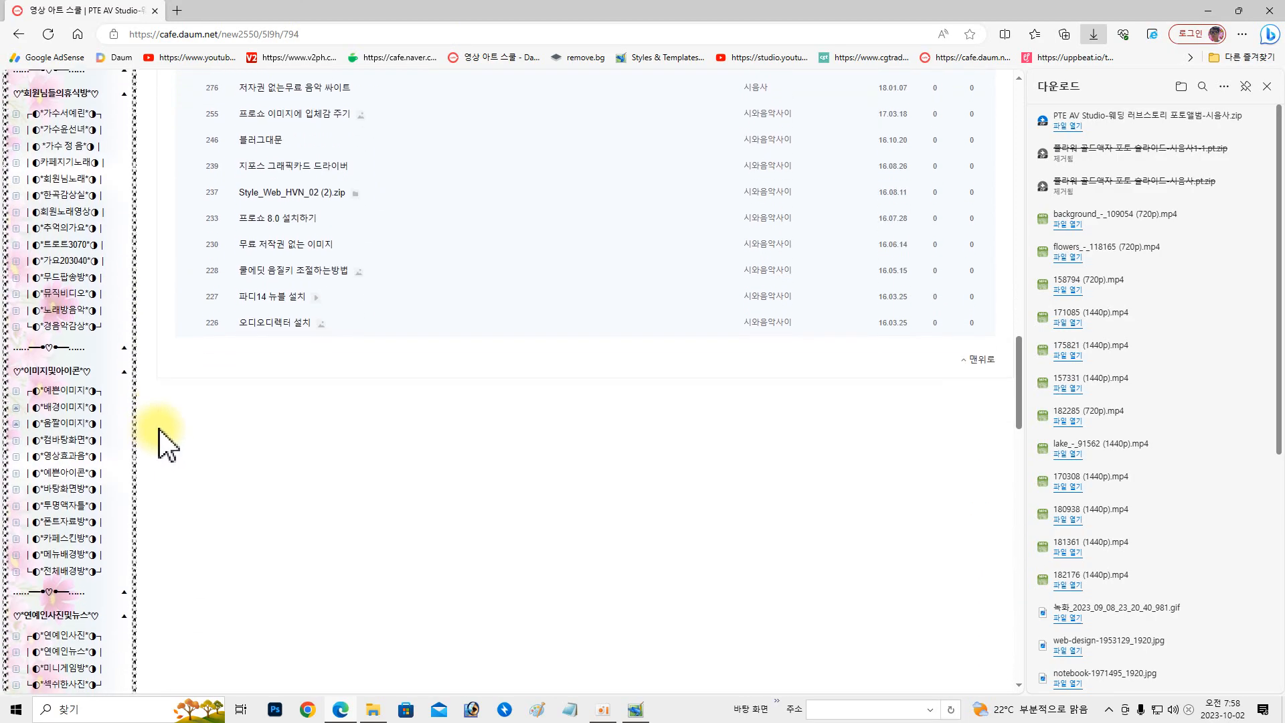
click(77, 395)
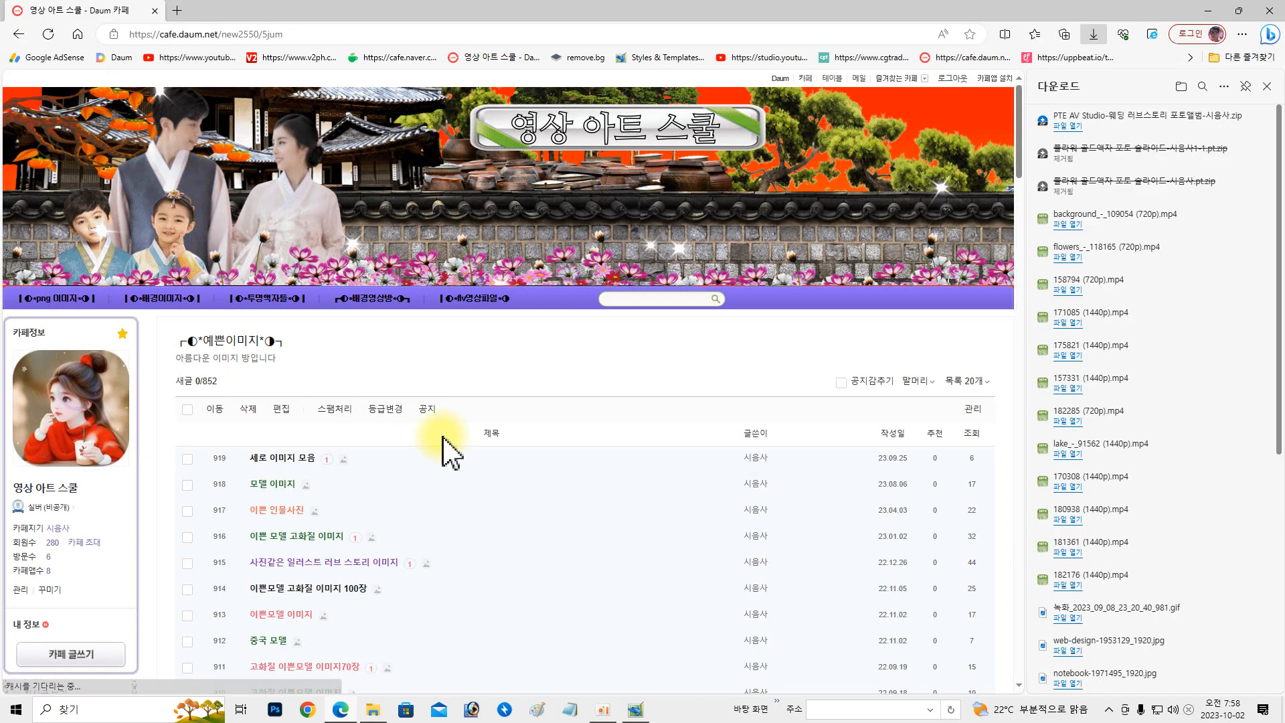
scroll(286, 379, down, 2)
click(287, 367)
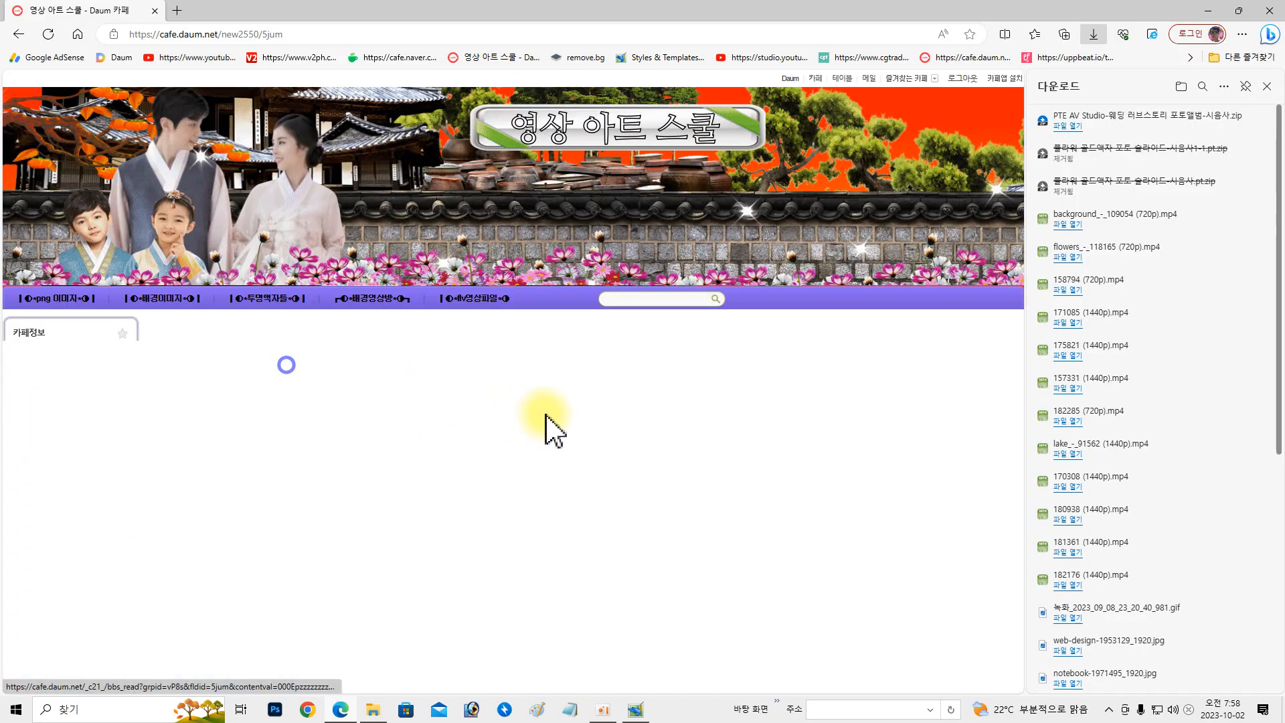
Step: Look through the post's portrait photos, close the downloads pane, minimize the browser, and dismiss the image file chooser in PTE AV Studio
scroll(697, 392, down, 10)
scroll(692, 376, down, 20)
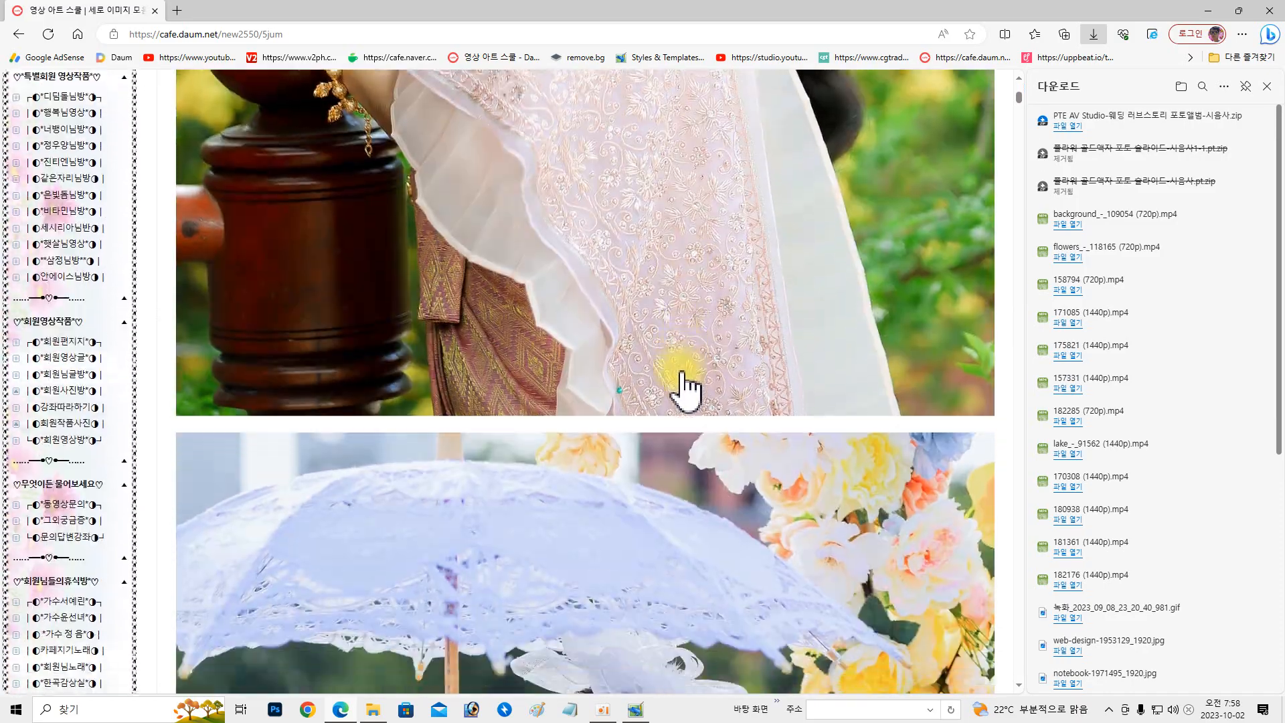
scroll(679, 374, down, 20)
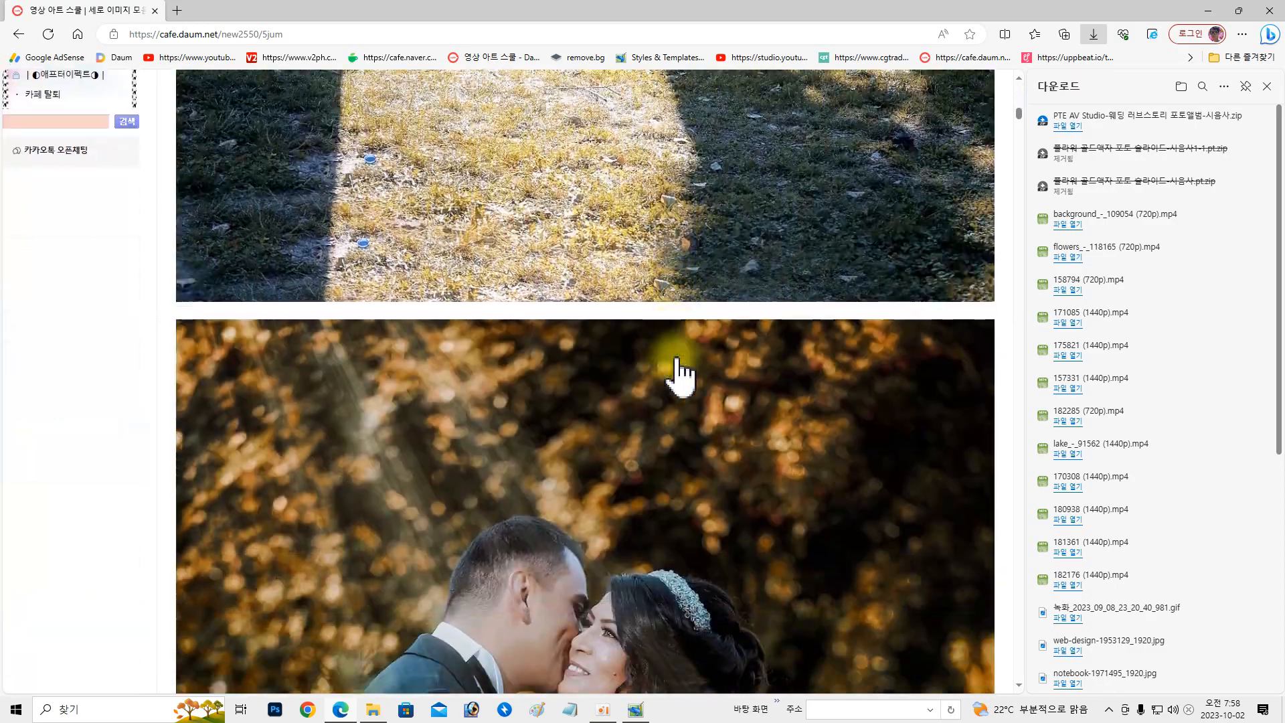
scroll(669, 365, down, 10)
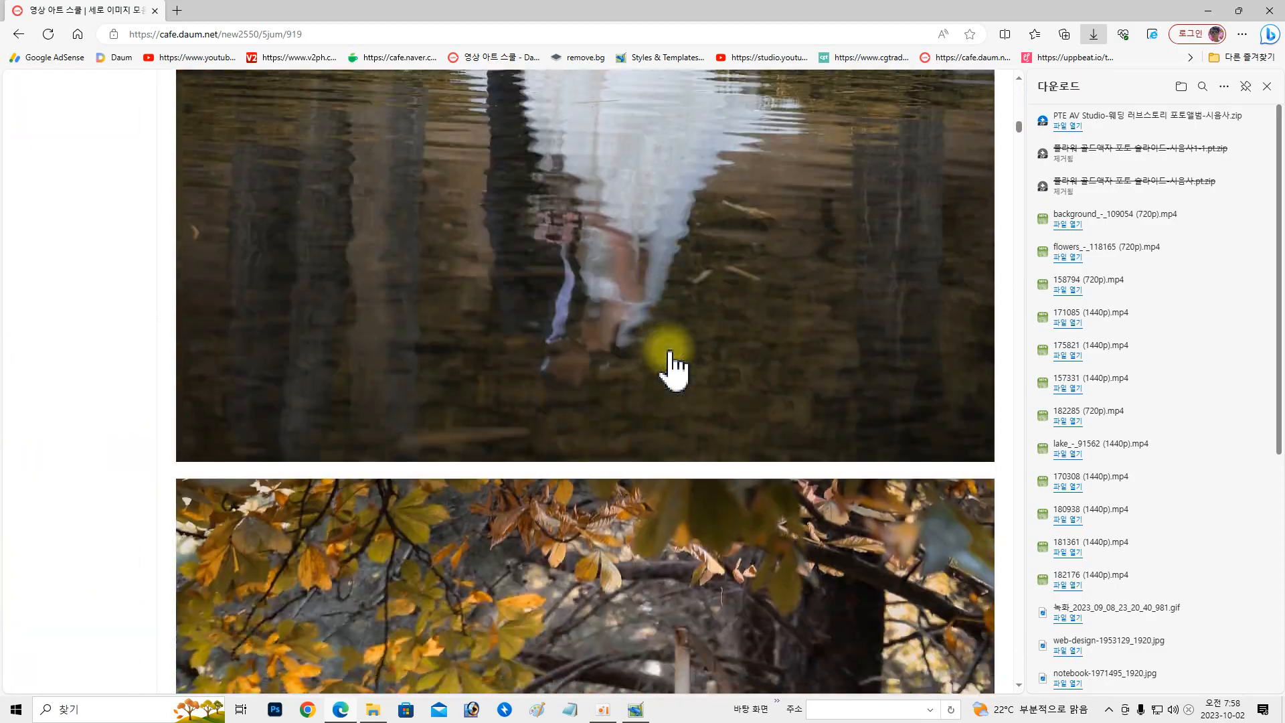
click(1268, 86)
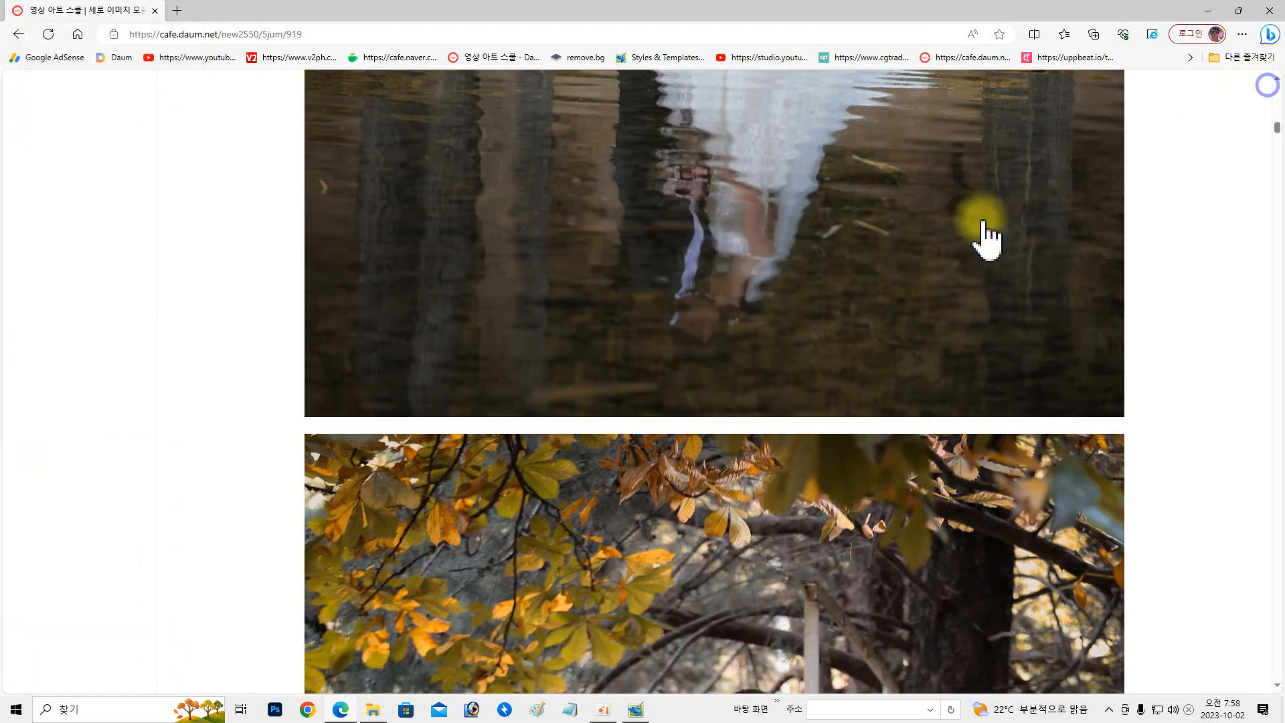
click(1207, 11)
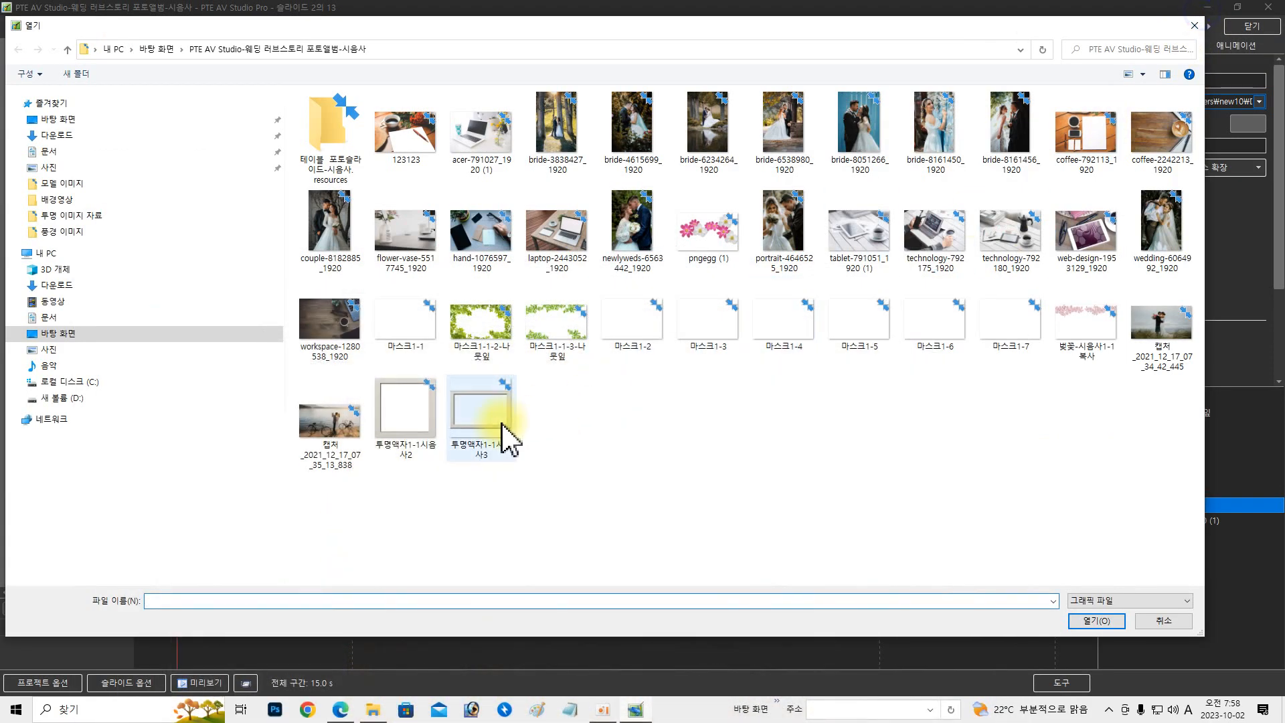
click(1194, 25)
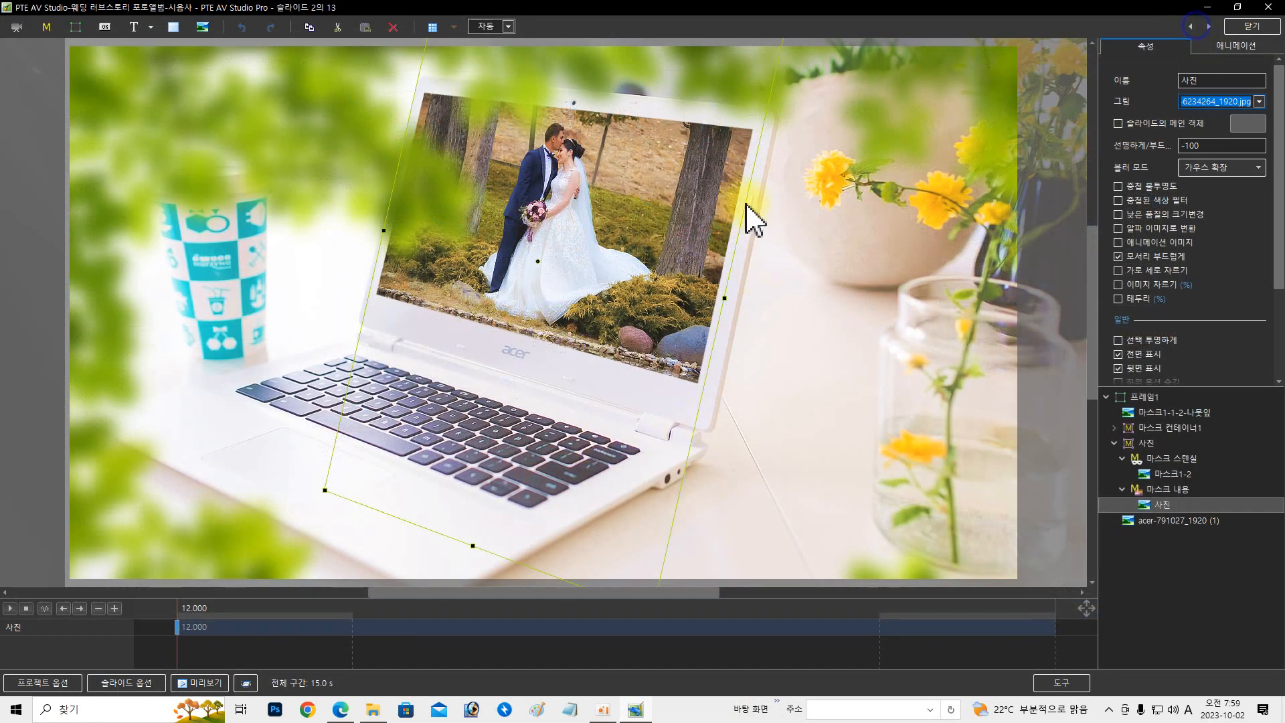
Step: Replace the laptop screen's wedding picture with 캡처_2023_04_29_23_17_34_733 from the 모델 이미지 folder
click(1260, 101)
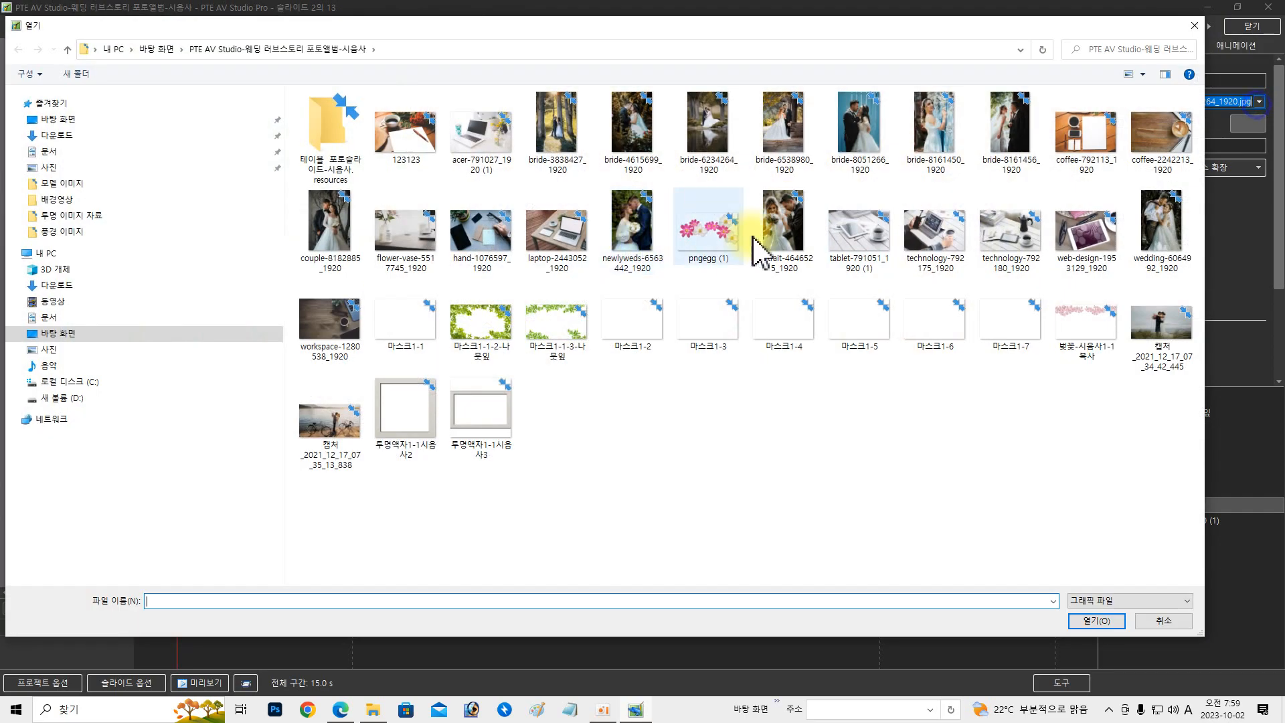
drag(1152, 26, 1122, 188)
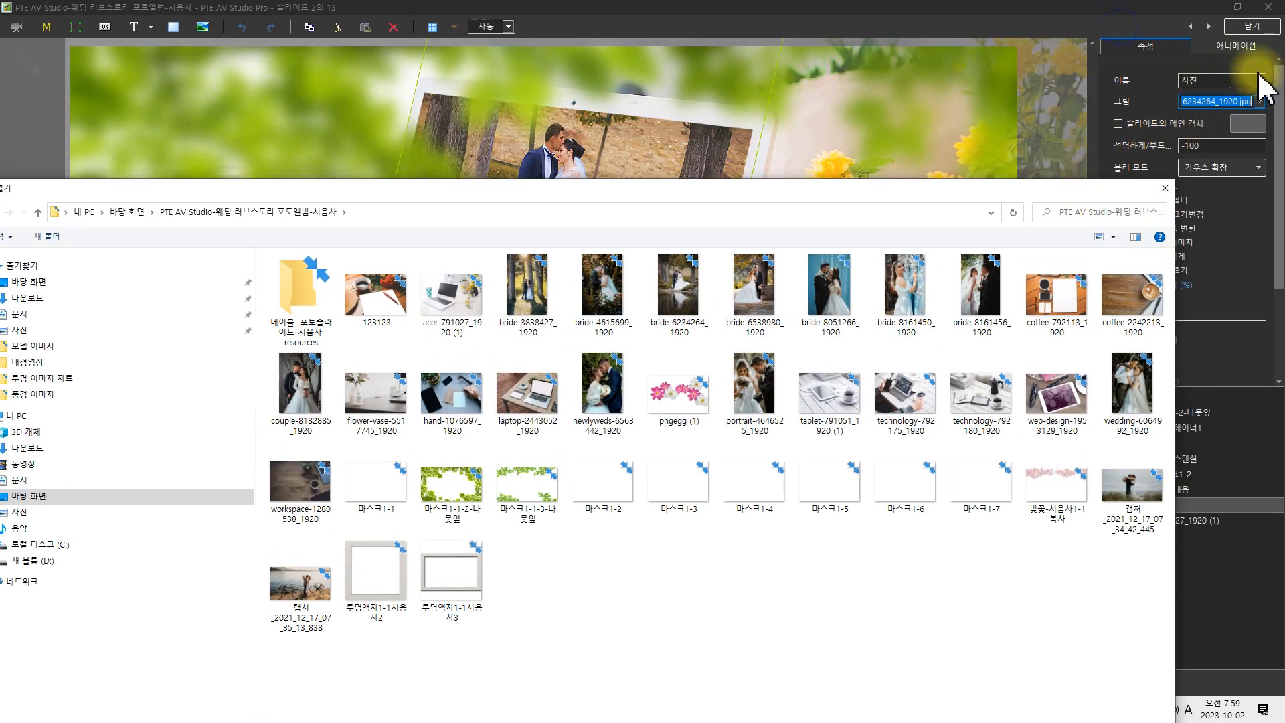
drag(932, 187, 962, 76)
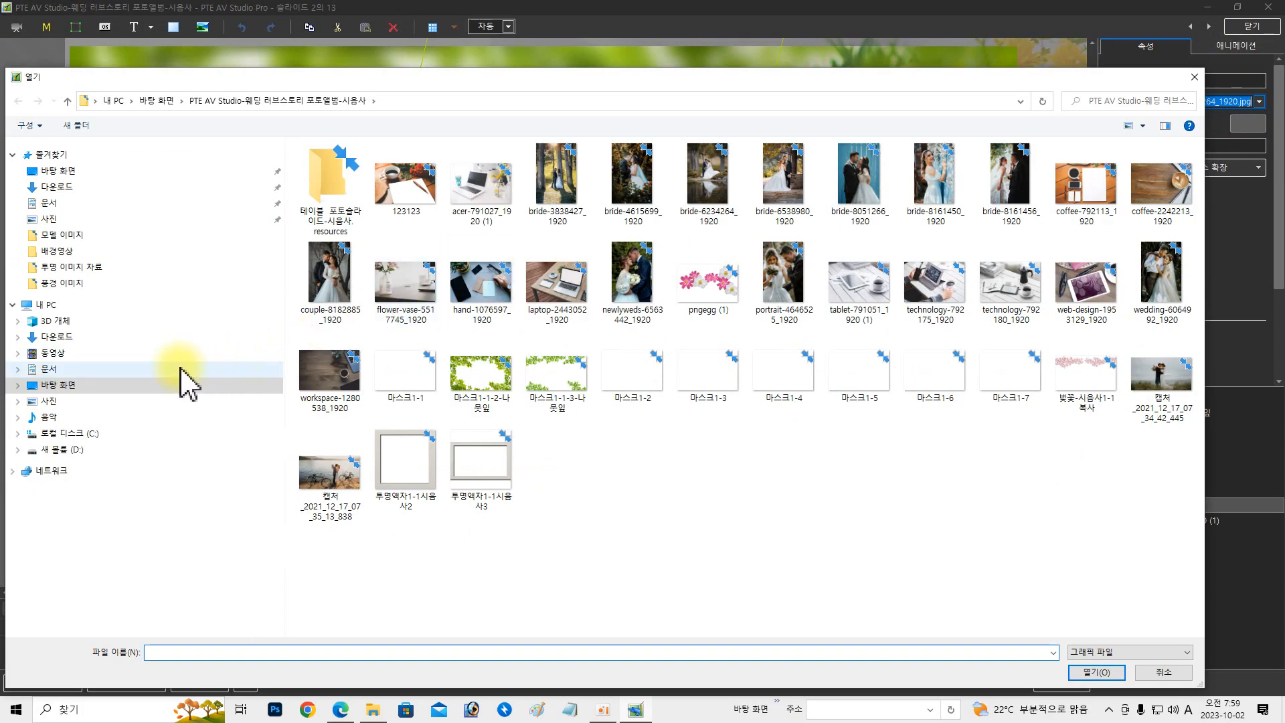
click(59, 235)
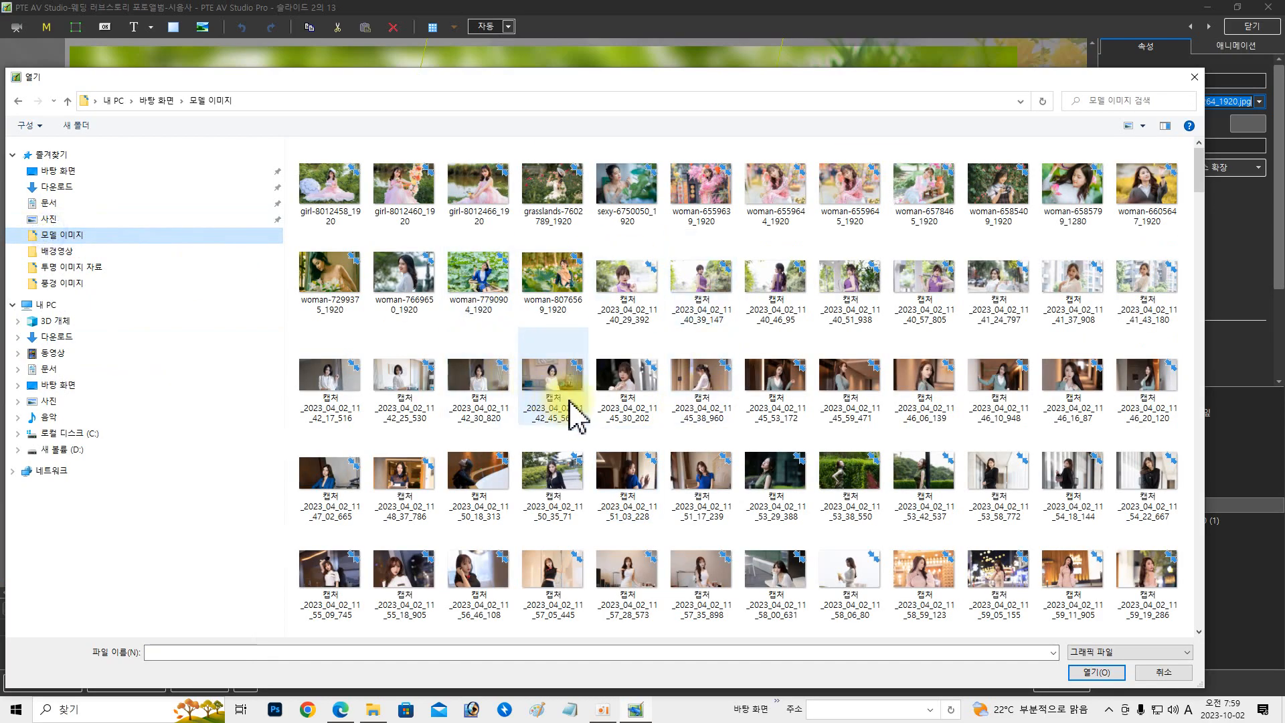
scroll(568, 405, down, 15)
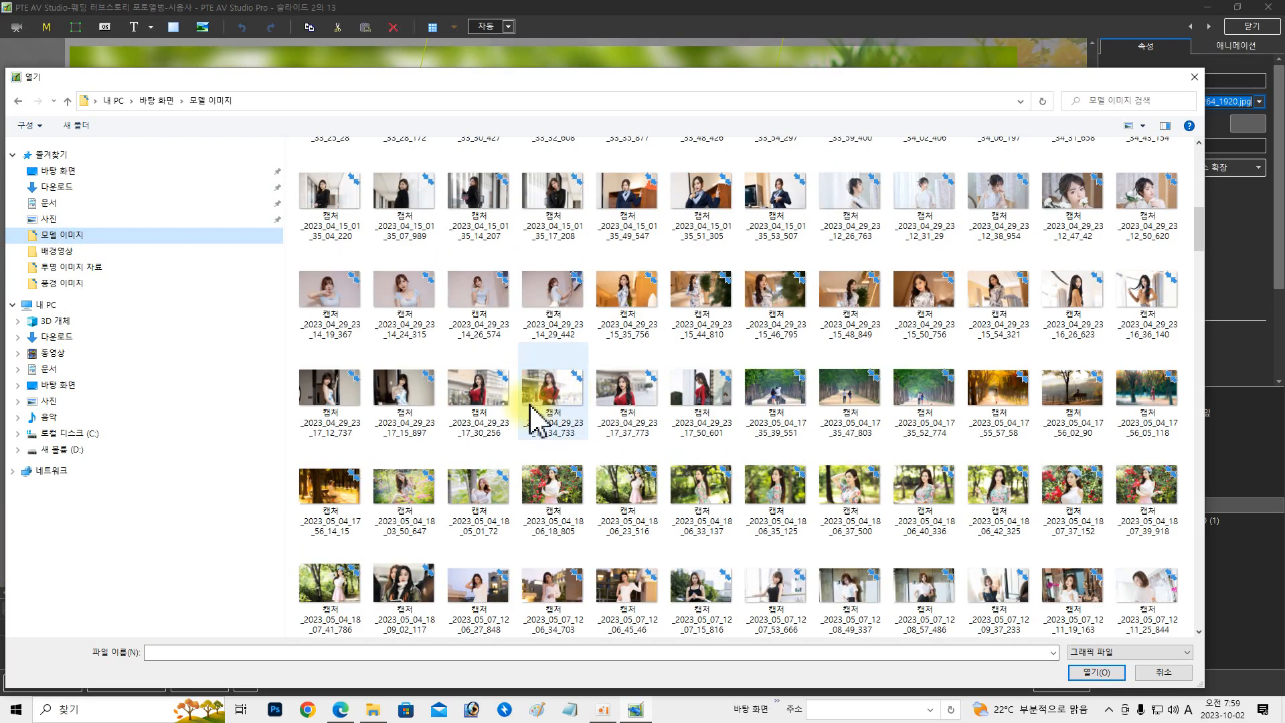
click(532, 408)
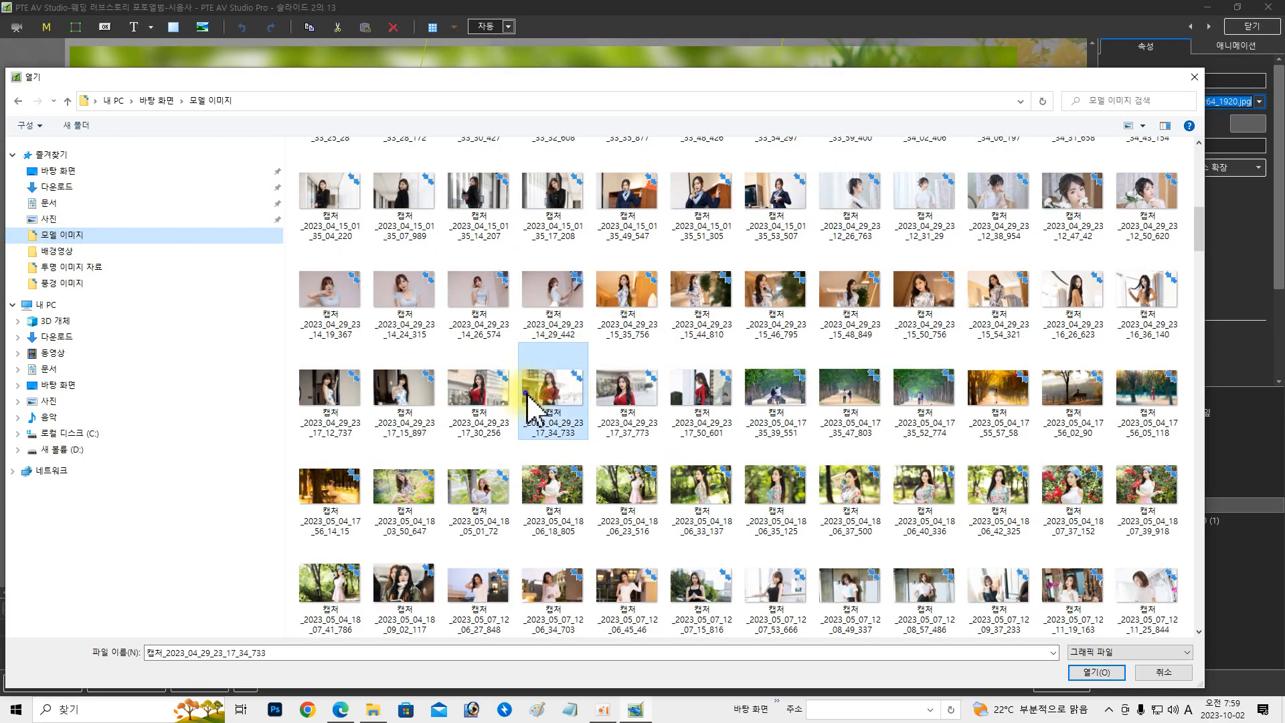
click(1085, 677)
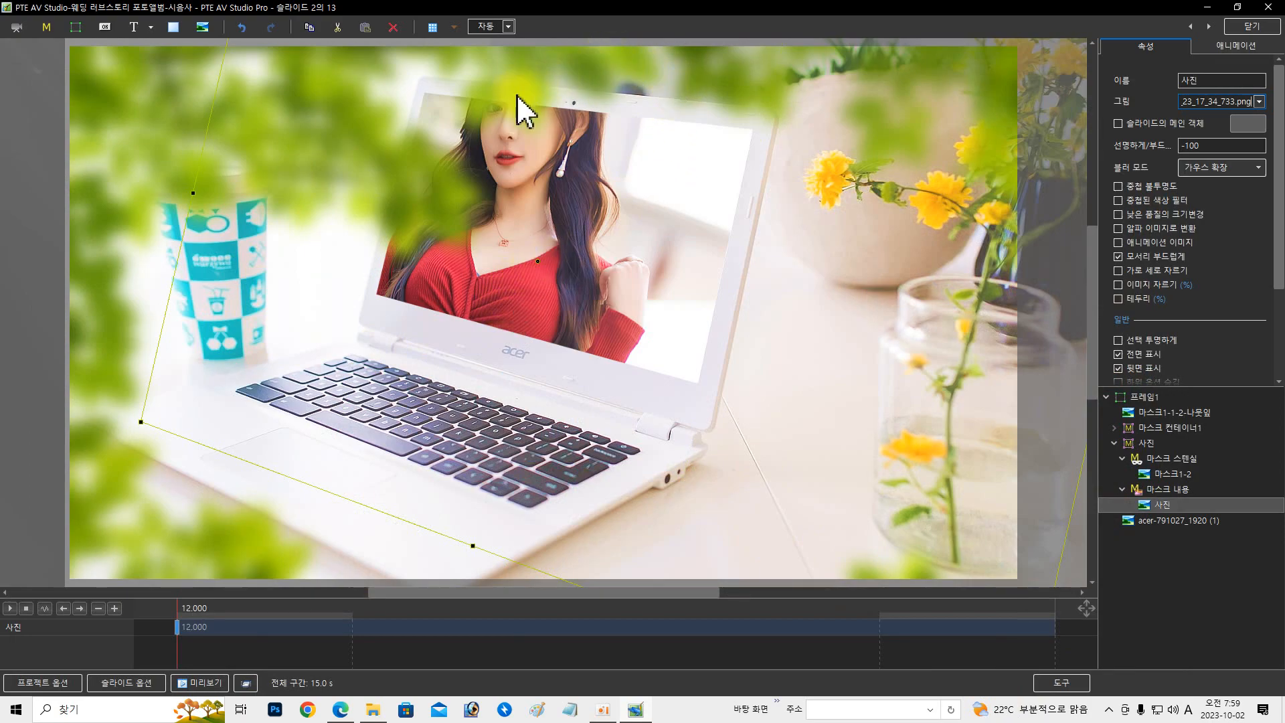
Step: Scale the replaced photo to 34.001% and shift its vertical position to Y -25.064 on the laptop screen
click(1228, 45)
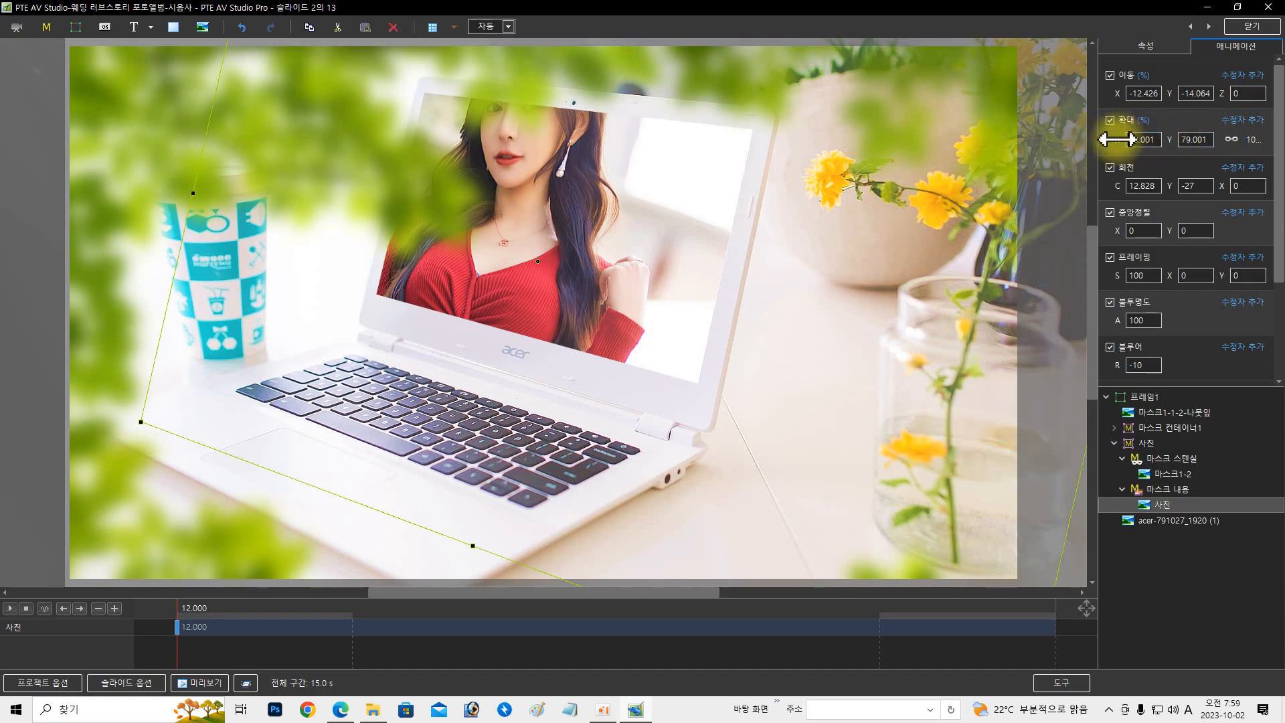
drag(1116, 140, 1162, 129)
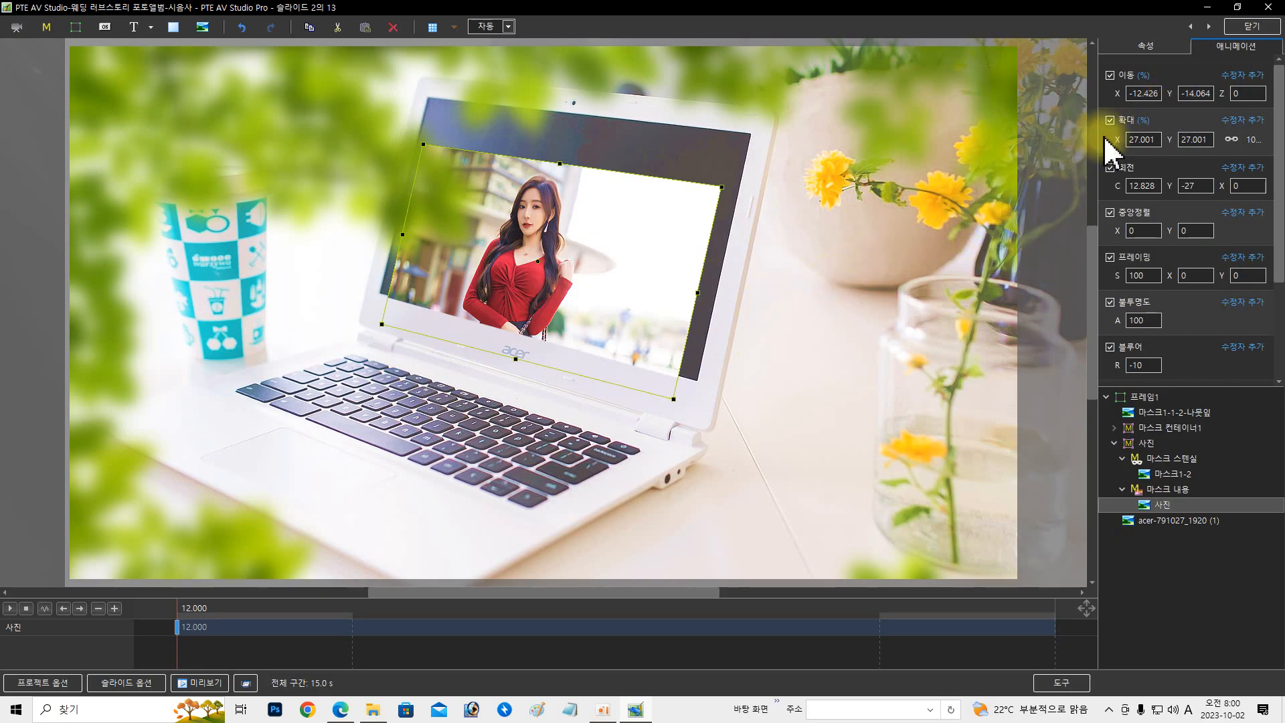
drag(1116, 134, 1120, 137)
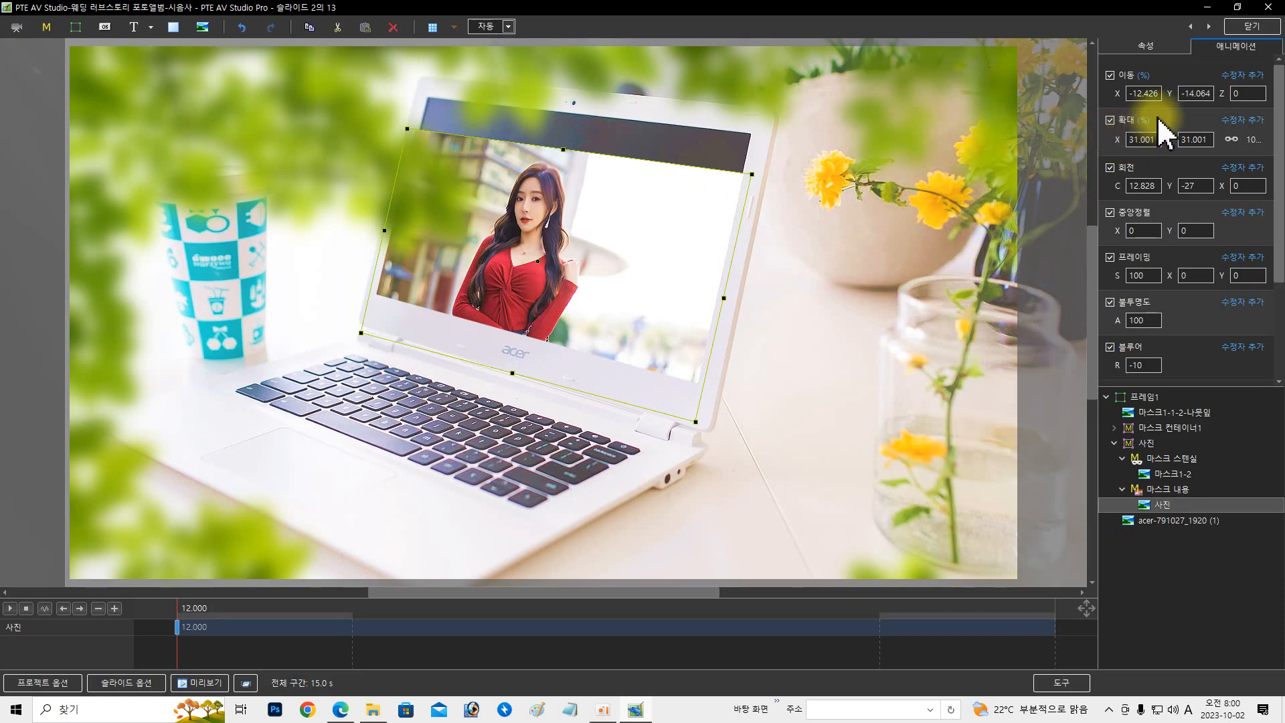
drag(1169, 96, 1162, 99)
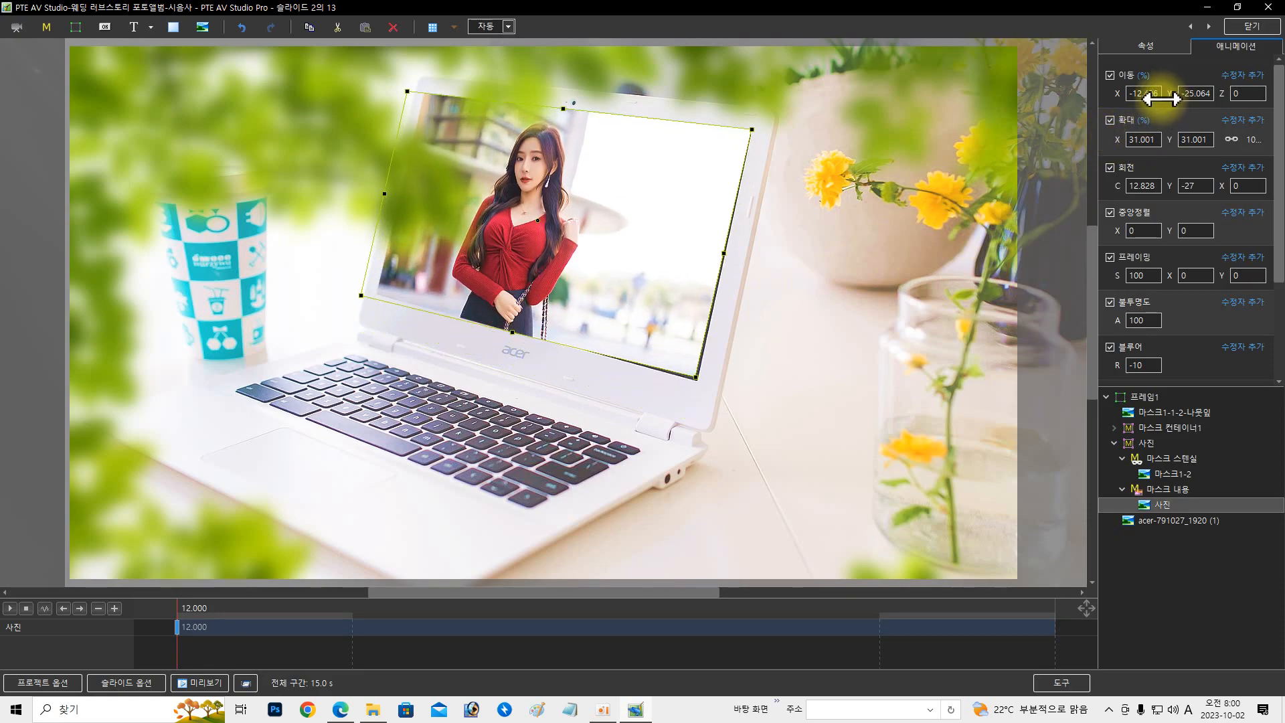
drag(1119, 140, 1124, 137)
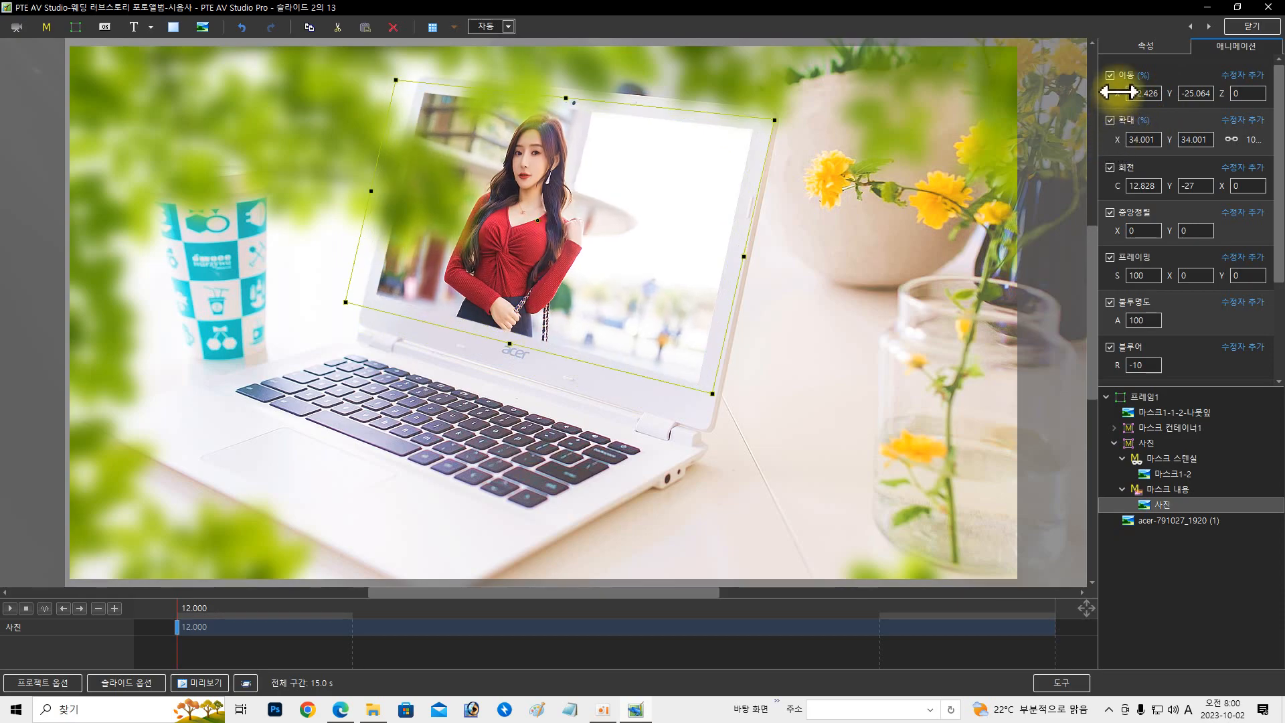
Step: Fit the photo at position X -8.019, Y -22.229 with Y rotation -26, check it near the slide's end, and go to slide 3
drag(1118, 92, 1122, 95)
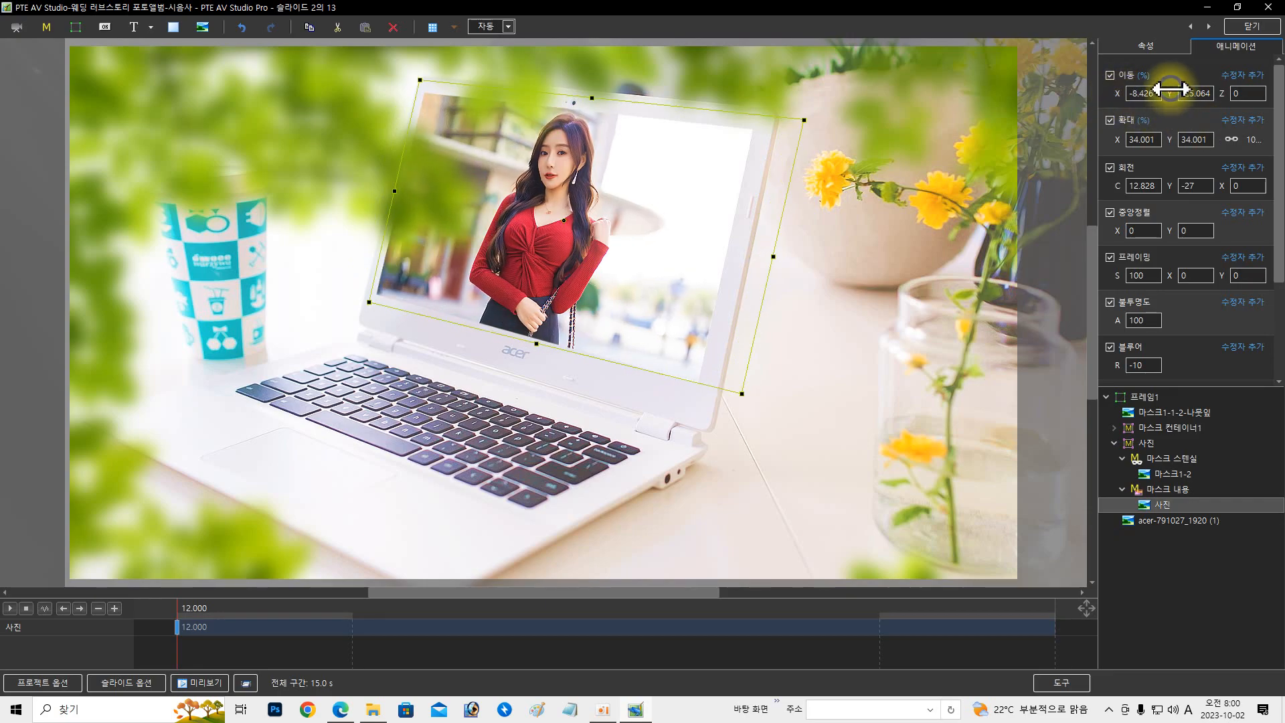
drag(1173, 89, 1174, 88)
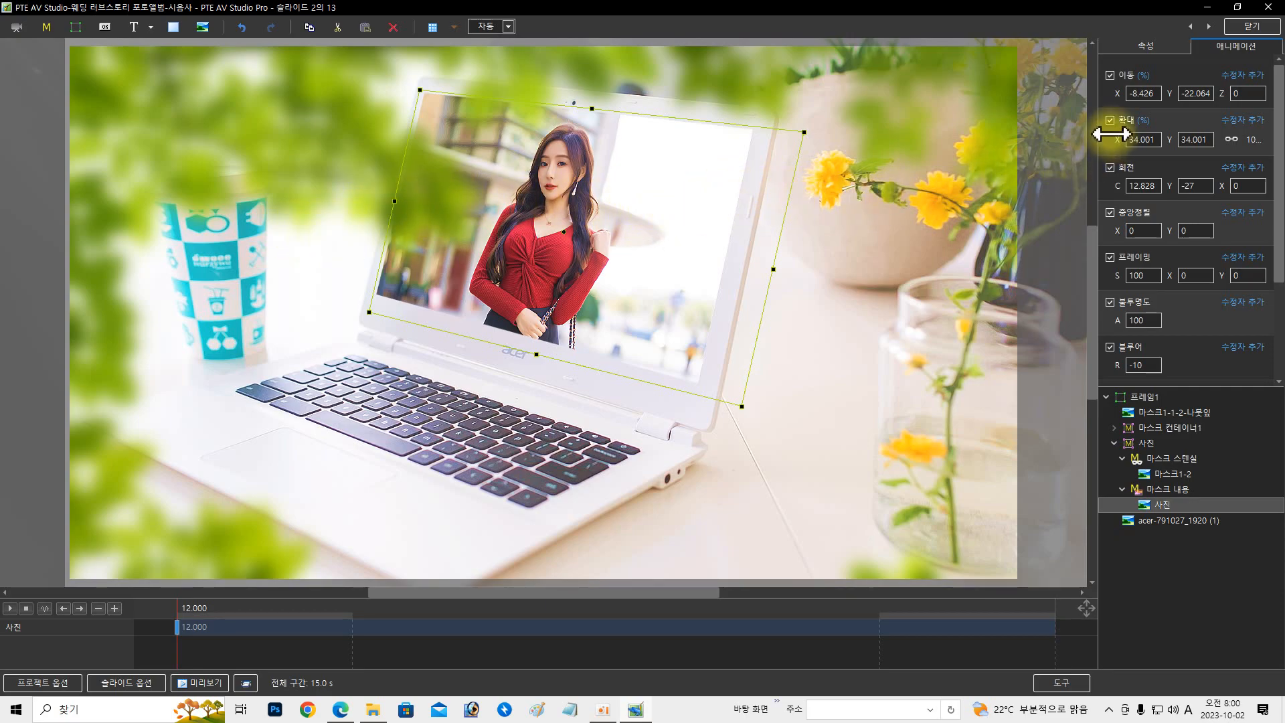
mouse_move(1115, 94)
mouse_down()
mouse_move(1138, 87)
mouse_move(1076, 104)
mouse_move(1150, 95)
mouse_move(1115, 107)
mouse_up()
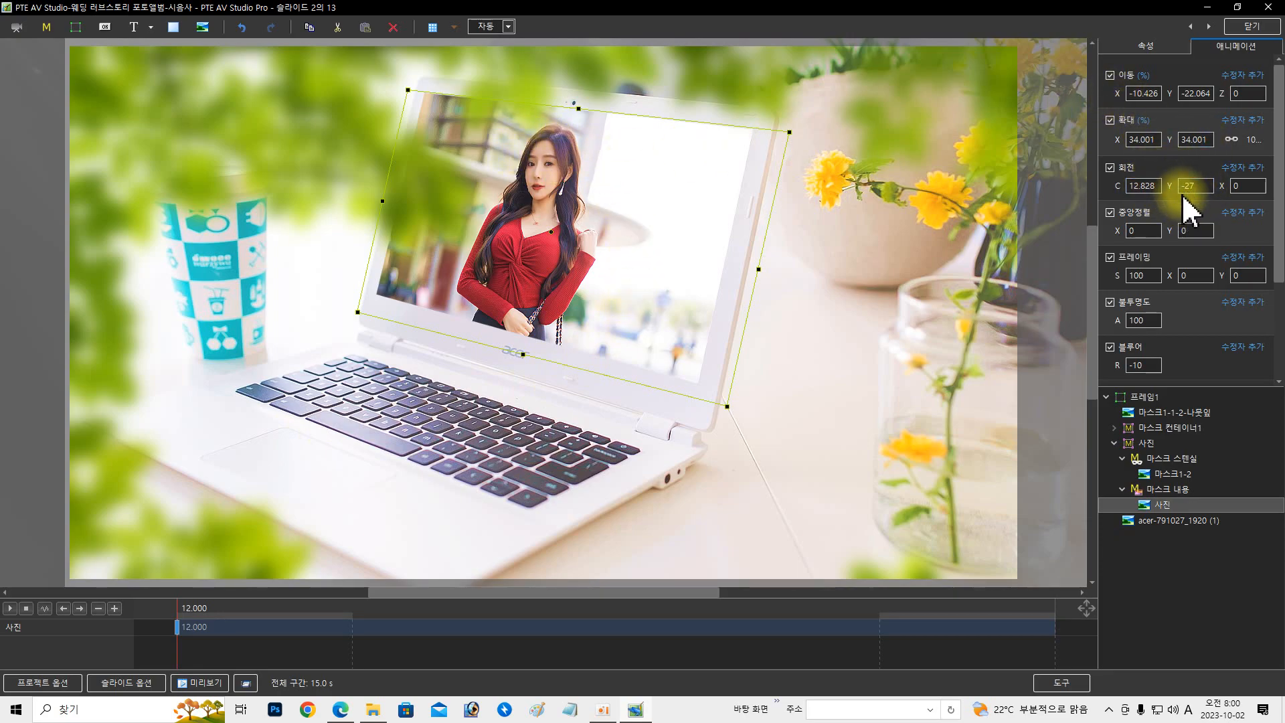
mouse_move(1170, 189)
mouse_down()
mouse_move(1184, 190)
mouse_move(1170, 196)
mouse_up()
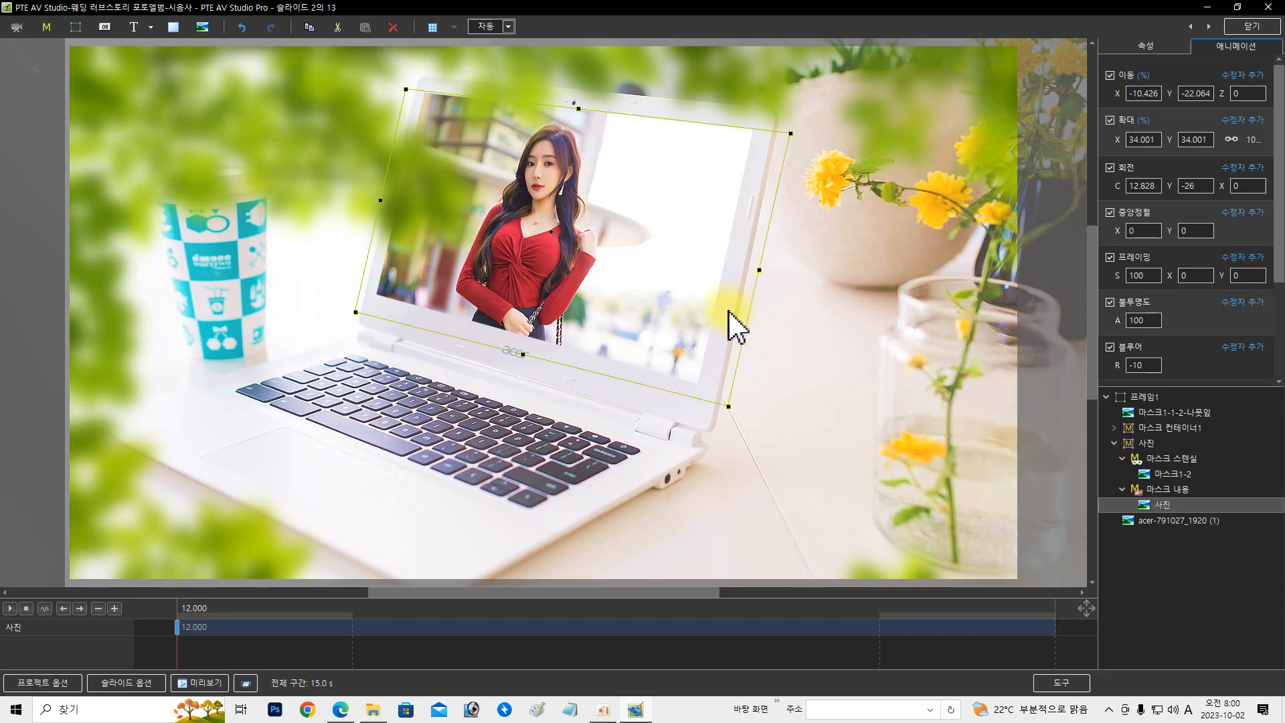
mouse_move(729, 315)
mouse_down()
mouse_move(741, 310)
mouse_move(699, 300)
mouse_move(709, 326)
mouse_move(721, 311)
mouse_move(765, 319)
mouse_move(746, 314)
mouse_up()
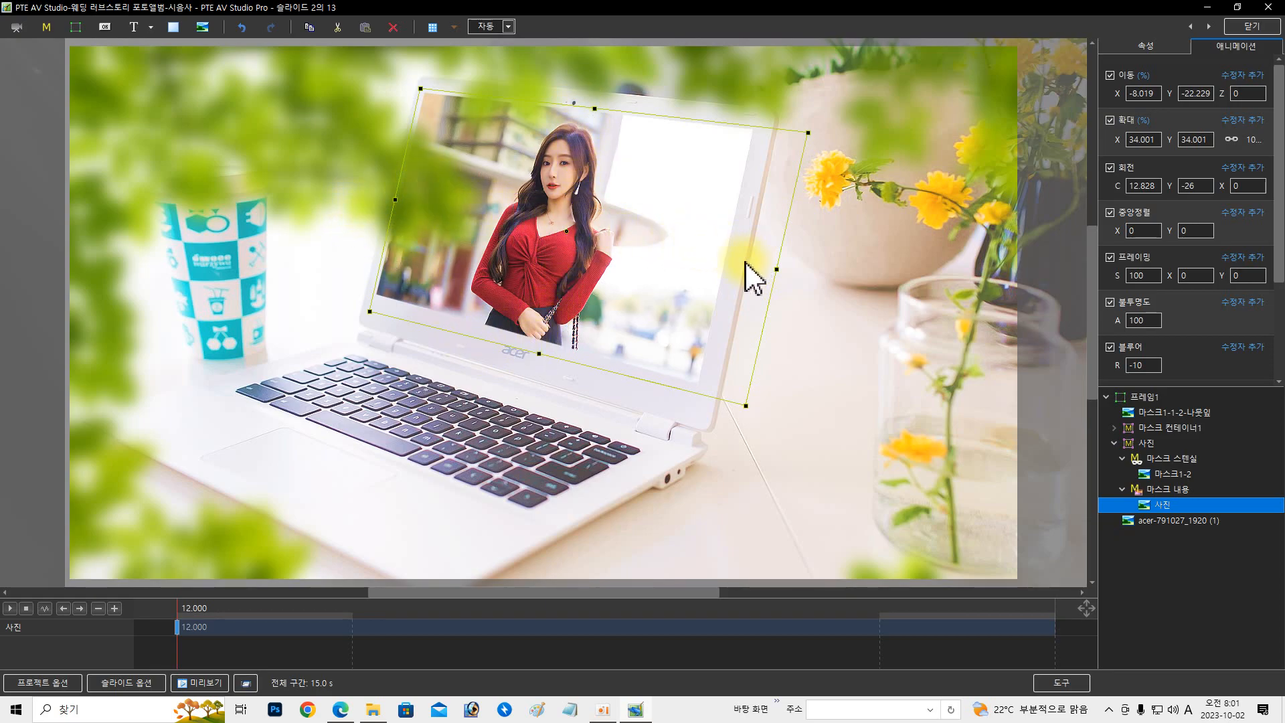
drag(224, 610, 1010, 637)
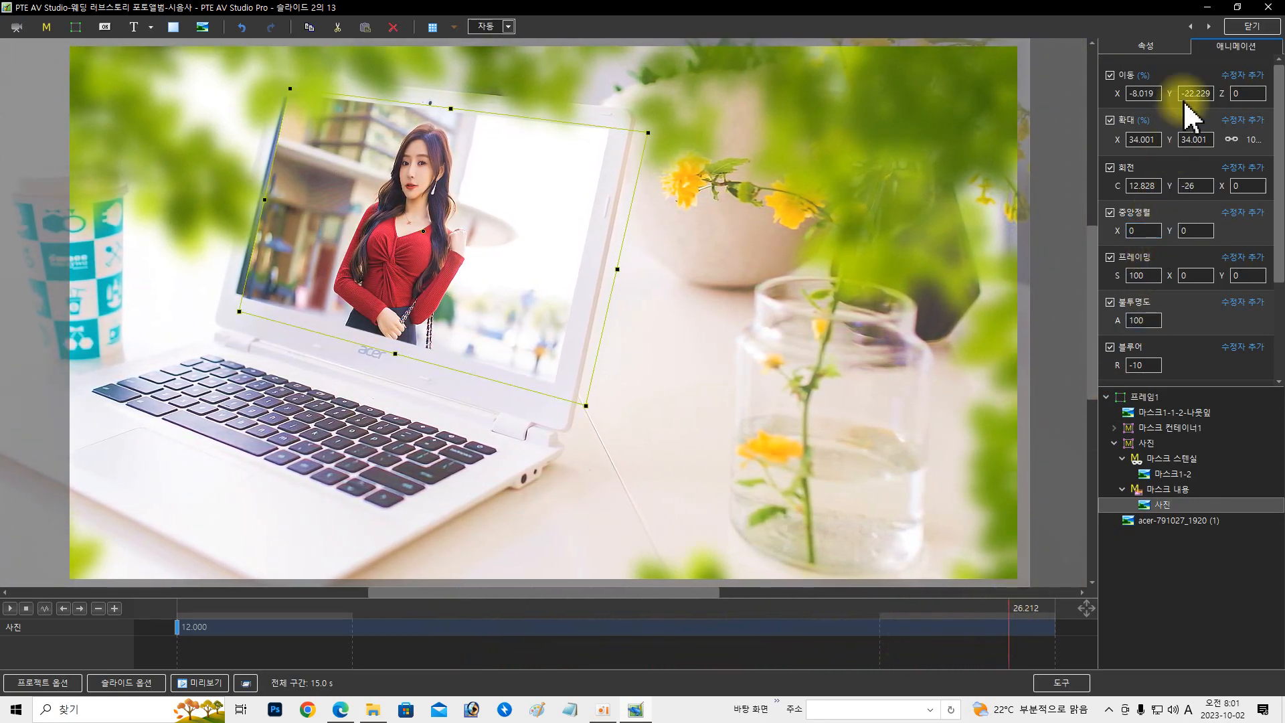
click(1209, 26)
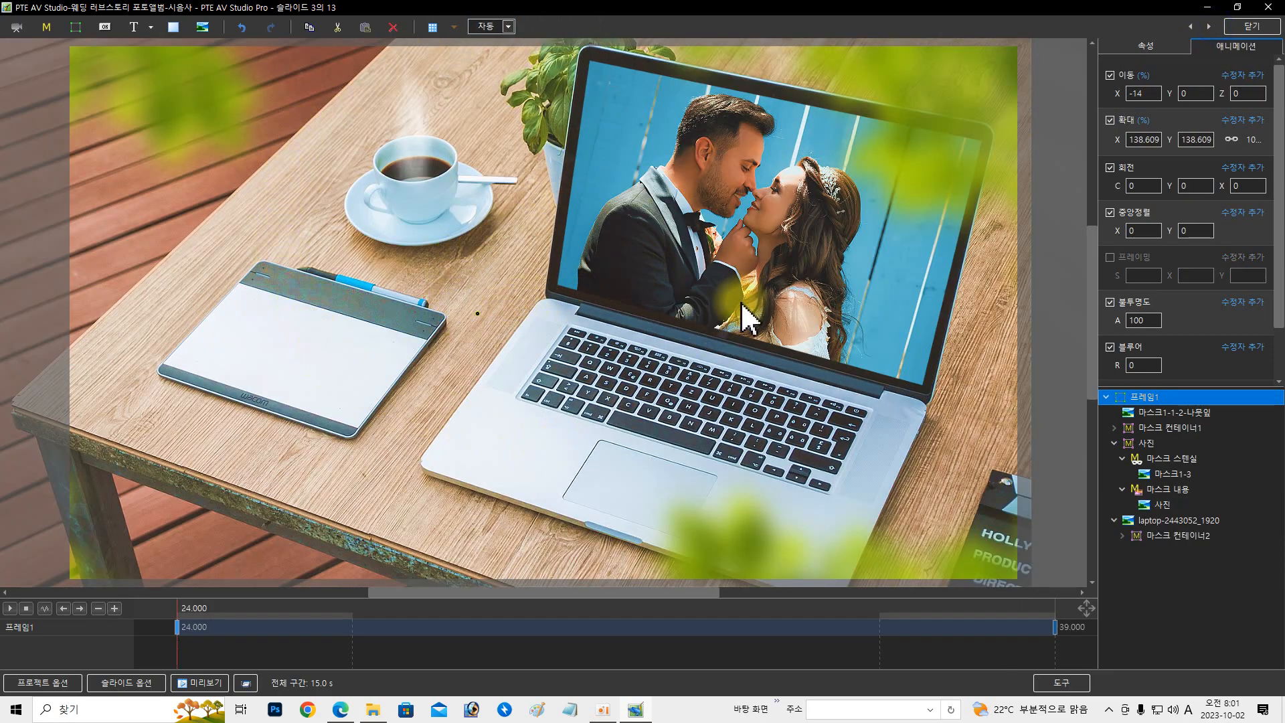
Step: Replace the laptop screen's wedding photo on slide 3 with 캡처_2023_05_22_03_44_04_170 from the 모델 이미지 folder
click(1165, 505)
click(1146, 46)
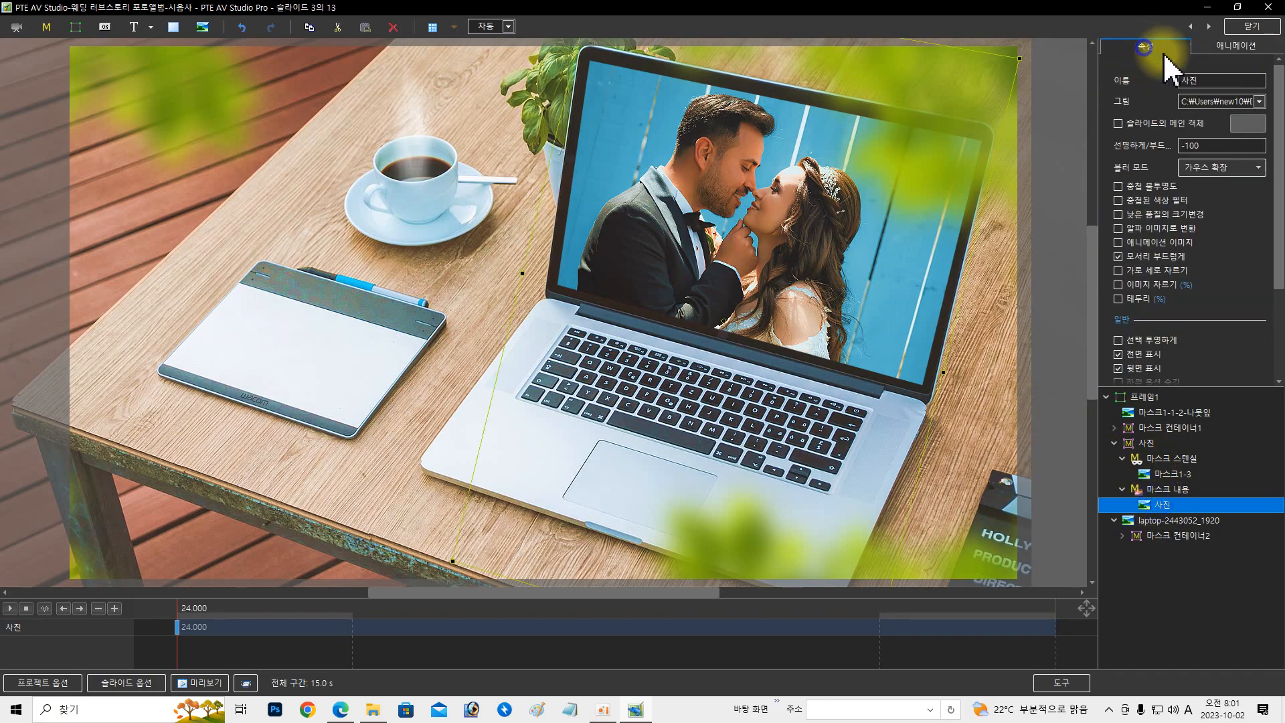
click(1259, 102)
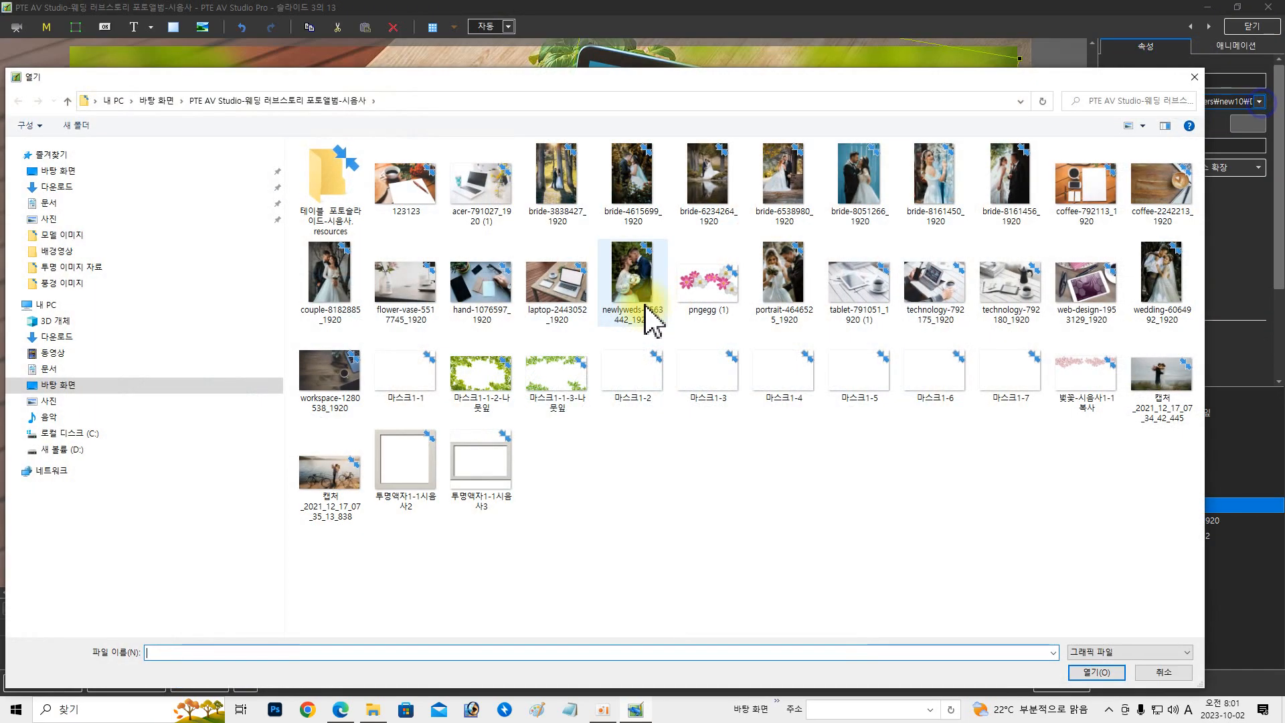
click(53, 236)
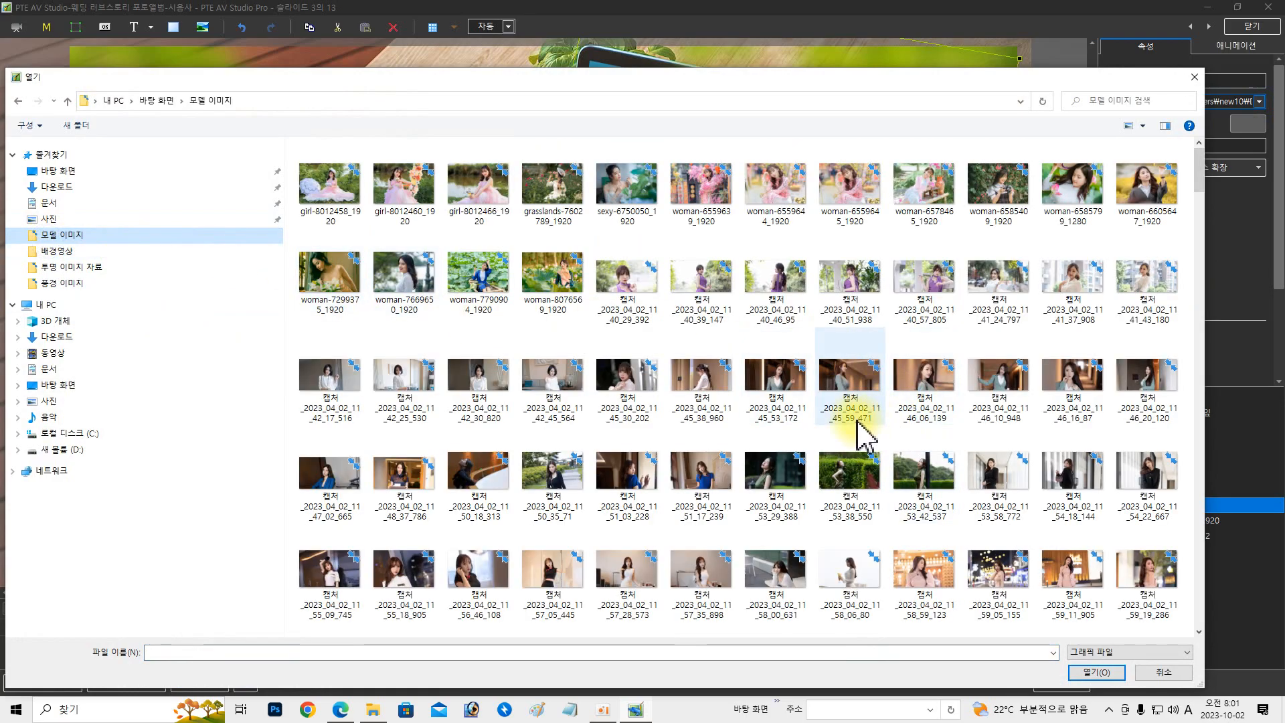
scroll(864, 438, down, 10)
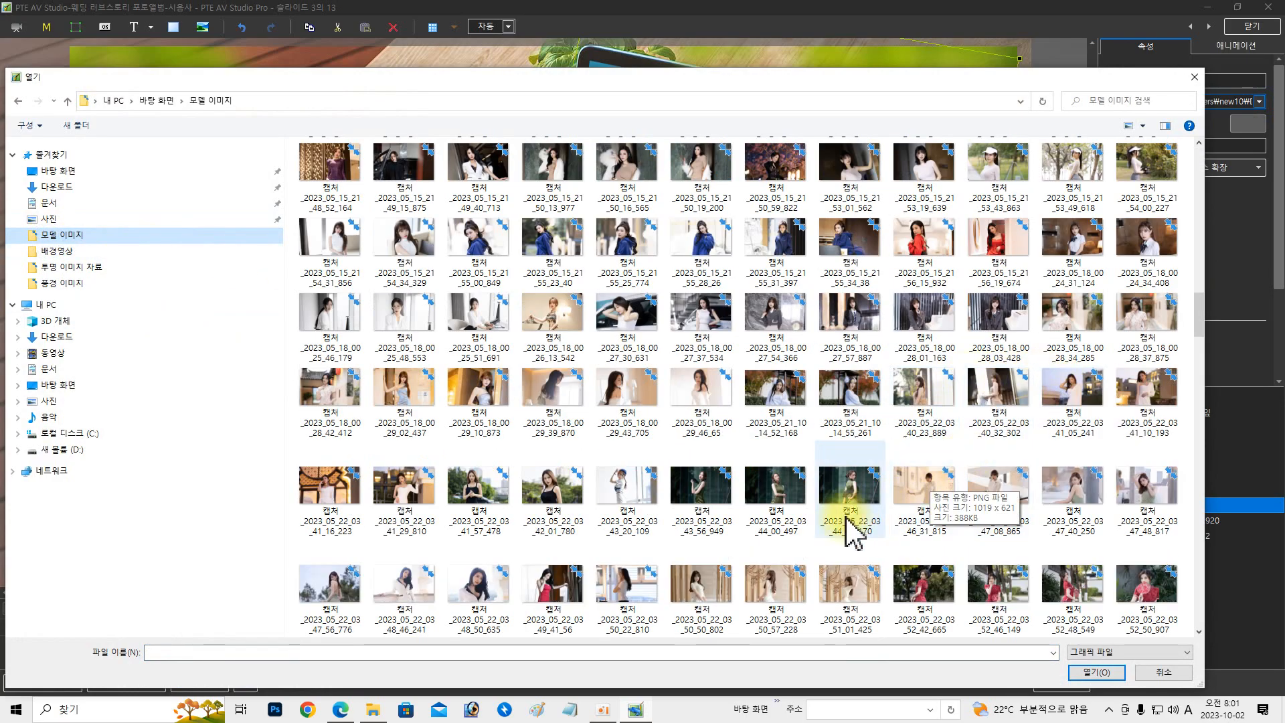
click(857, 498)
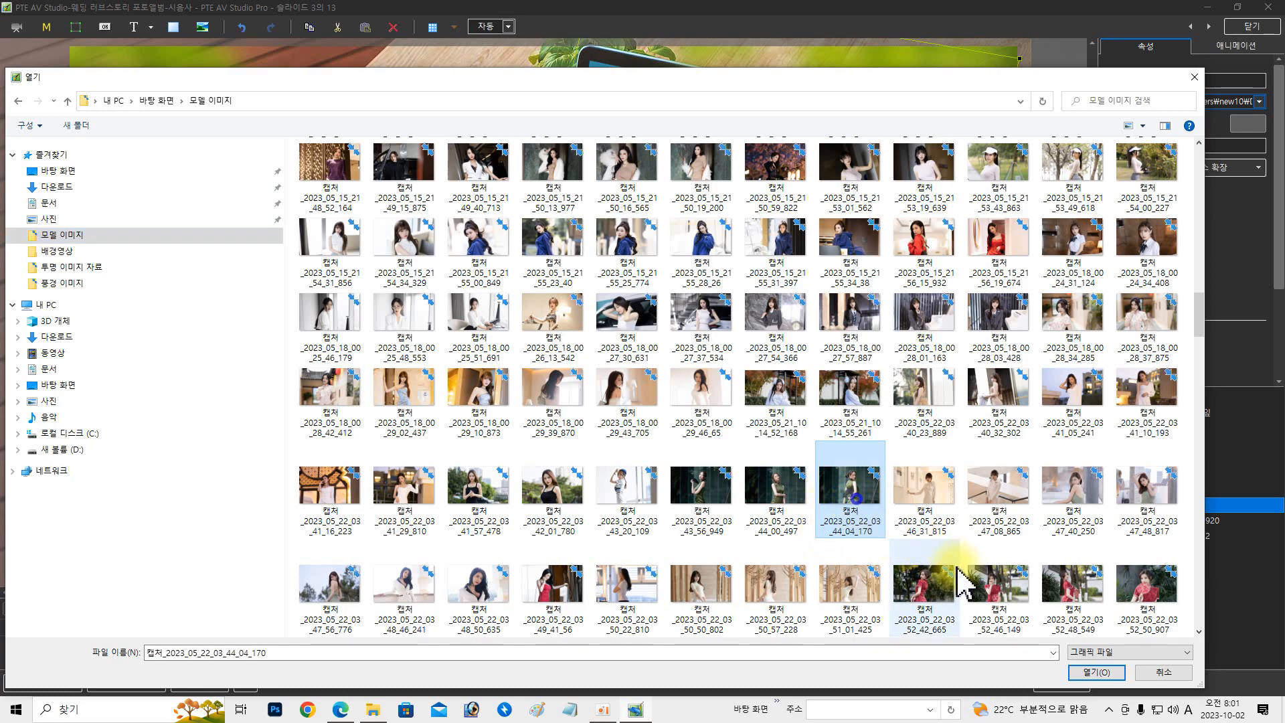
click(1079, 675)
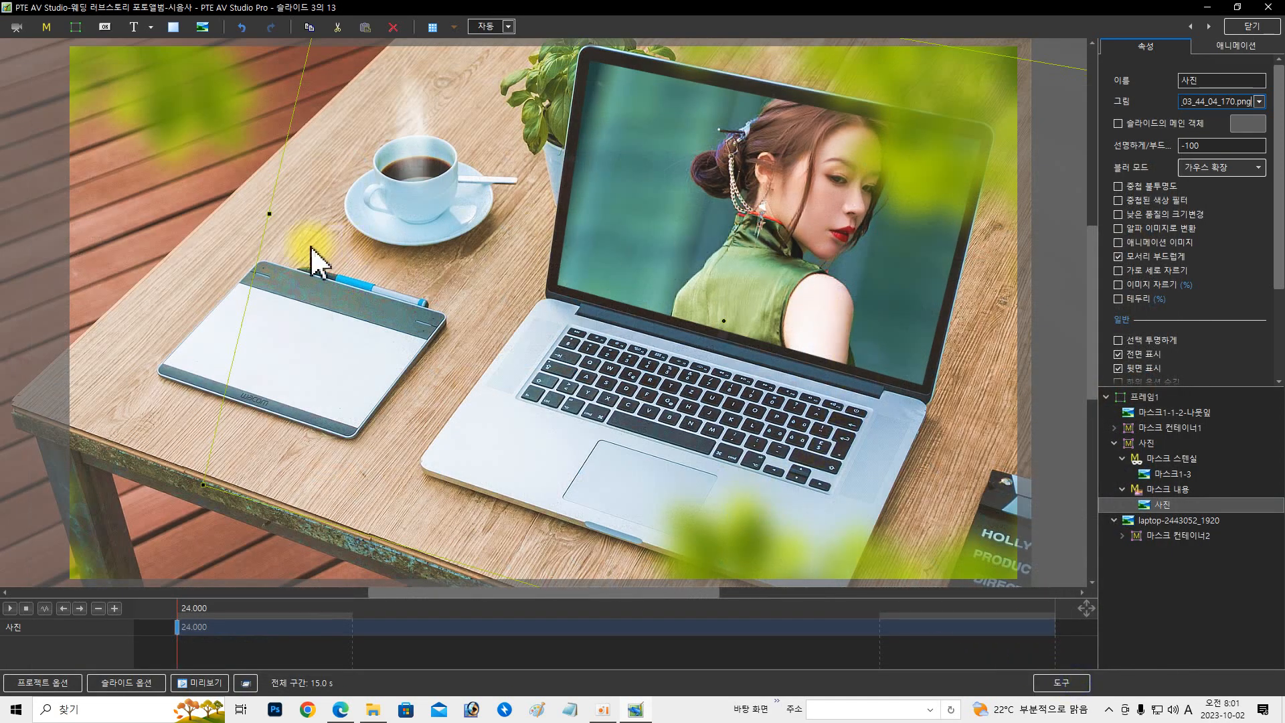
Step: Shrink the new photo to 41.712% and move it over the laptop screen at X 38.417, Y -23.134
drag(271, 213, 533, 229)
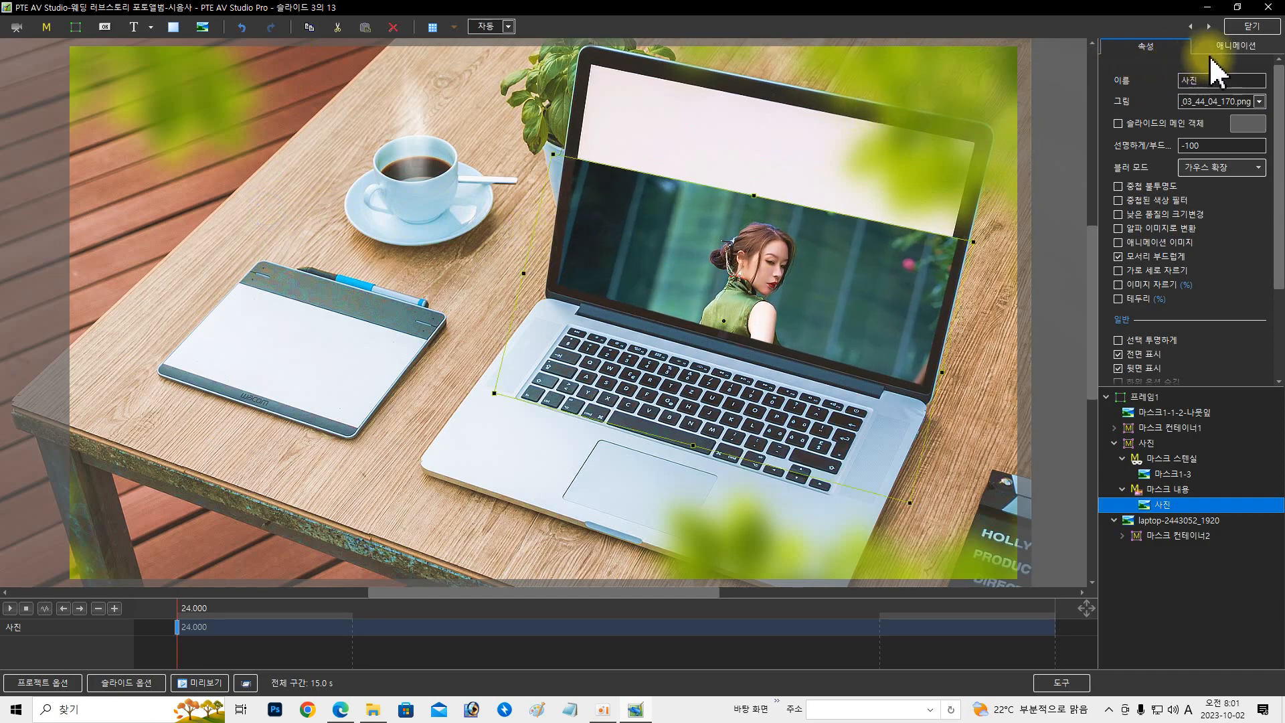
drag(909, 469, 924, 367)
click(1222, 46)
mouse_move(1114, 139)
mouse_down()
mouse_move(1130, 137)
mouse_move(1120, 142)
mouse_up()
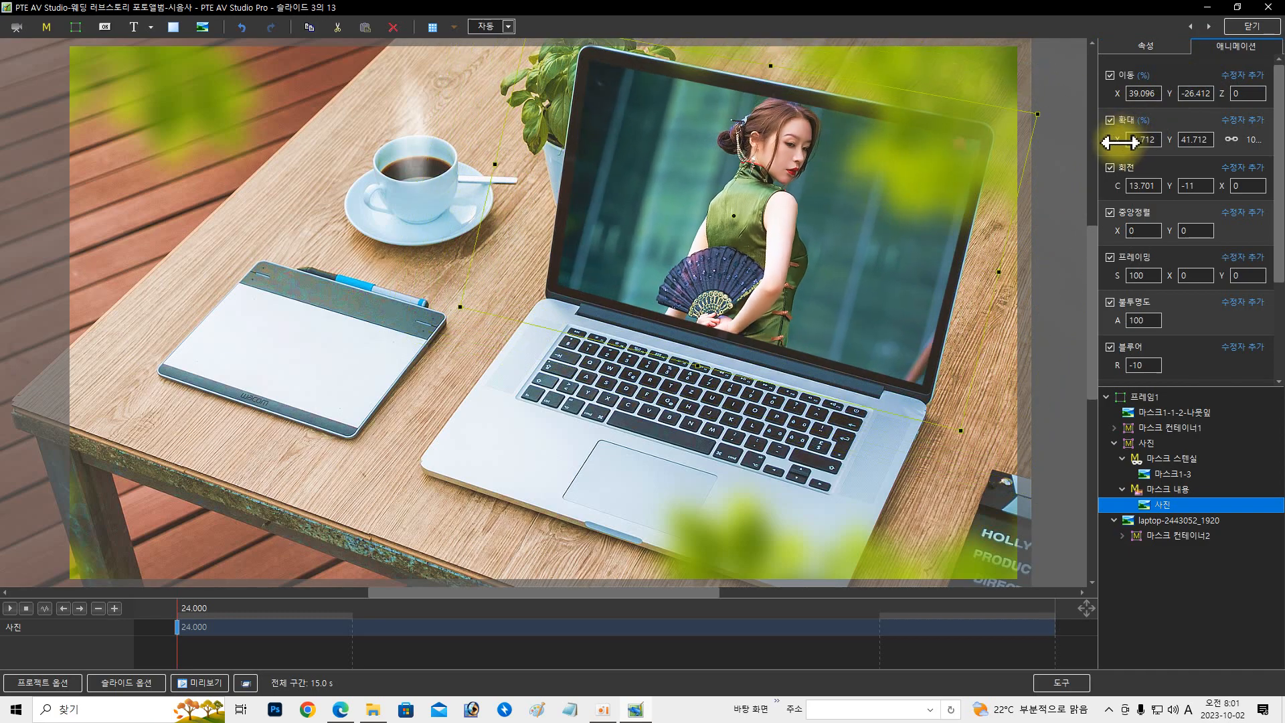
drag(955, 201, 988, 218)
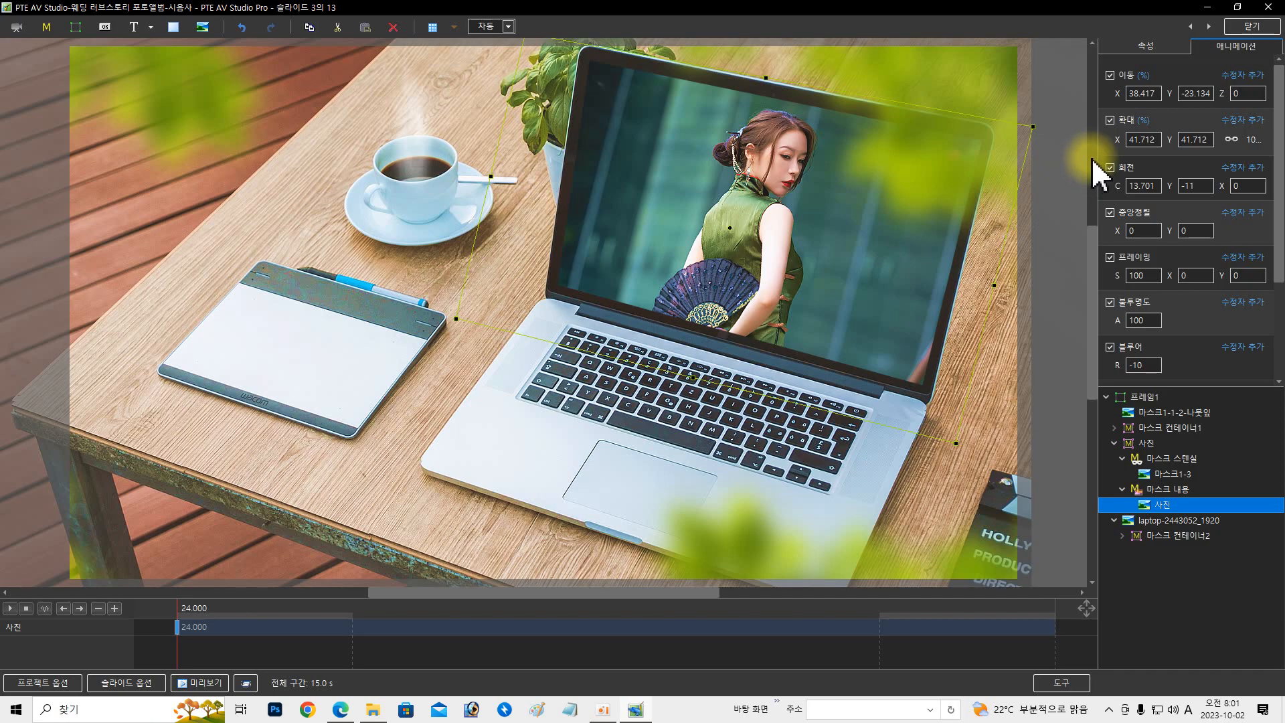
Step: Scale the photo to 34.712%, fit it at X 40.914, Y -25.262, and check the fit along the timeline
drag(1119, 140, 1118, 141)
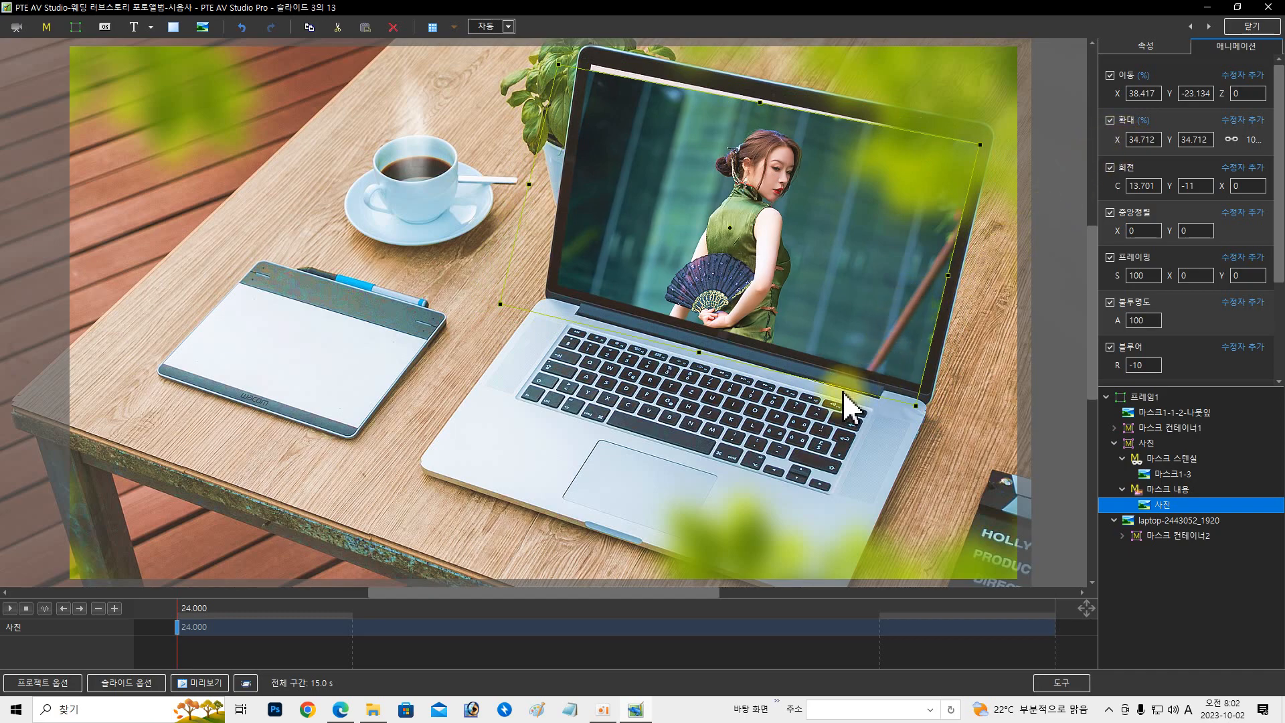
drag(841, 382, 858, 369)
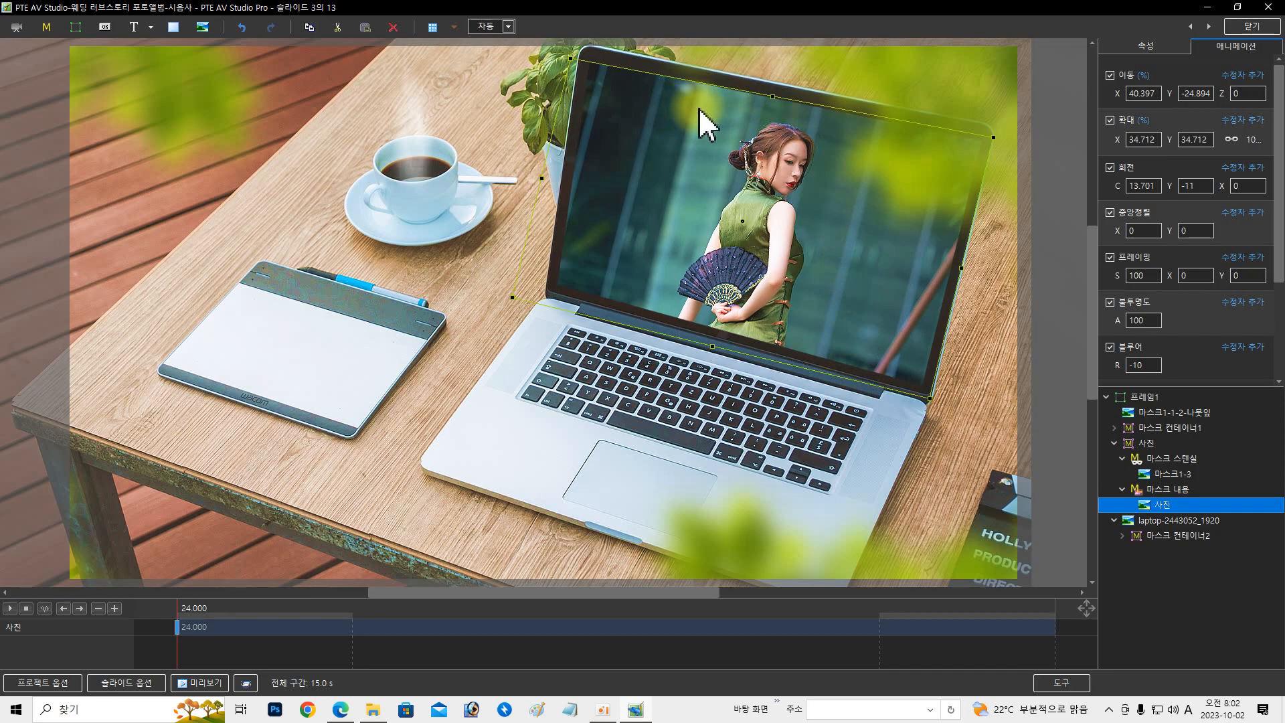
drag(698, 107, 702, 108)
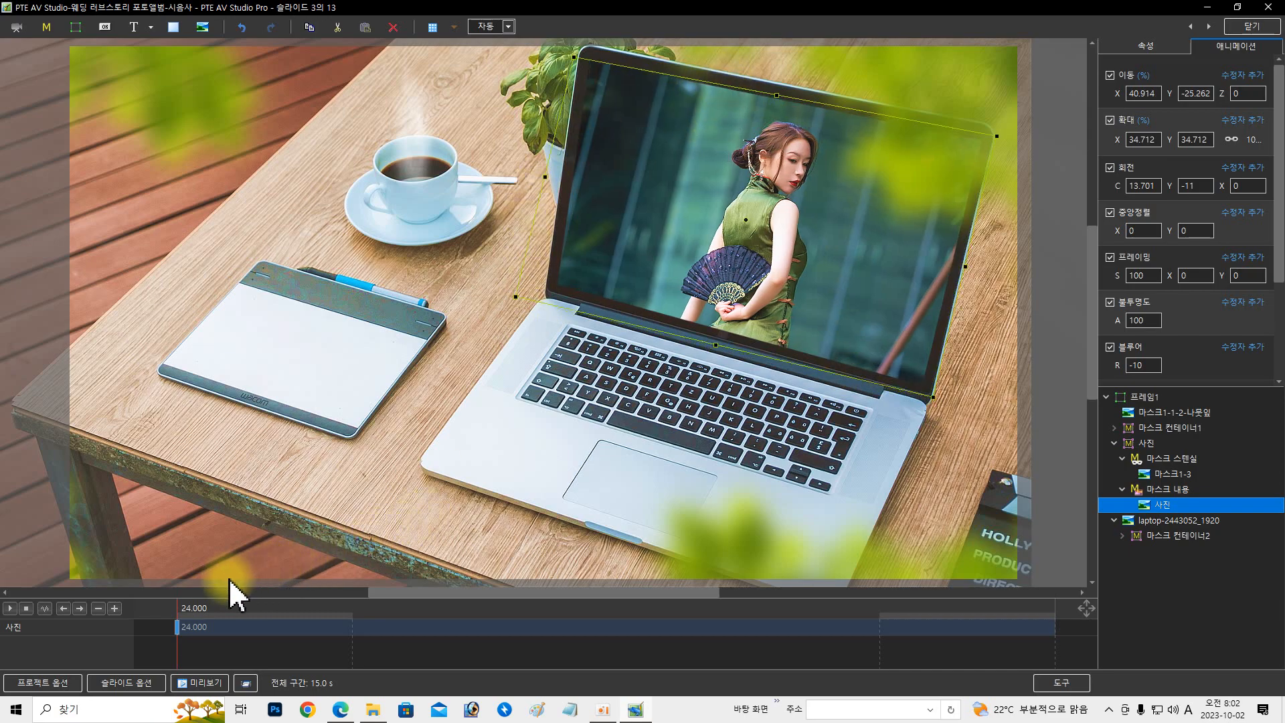
drag(193, 606, 235, 608)
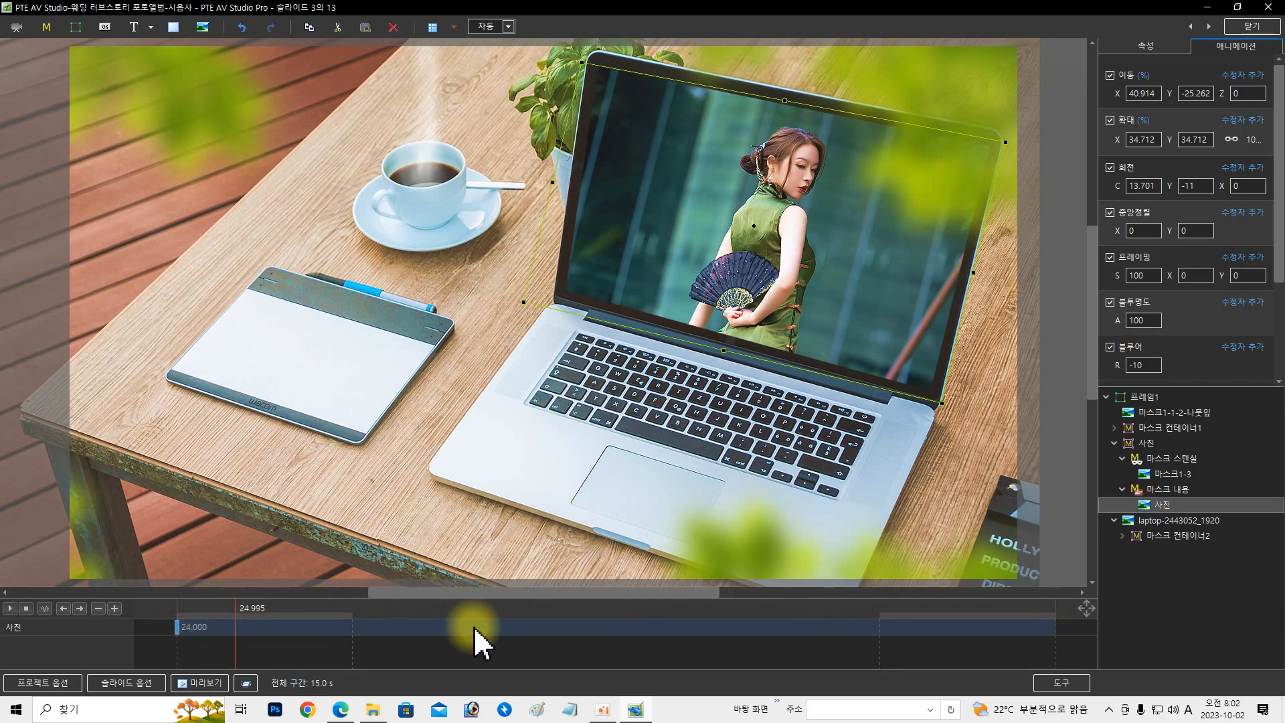
drag(180, 608, 113, 653)
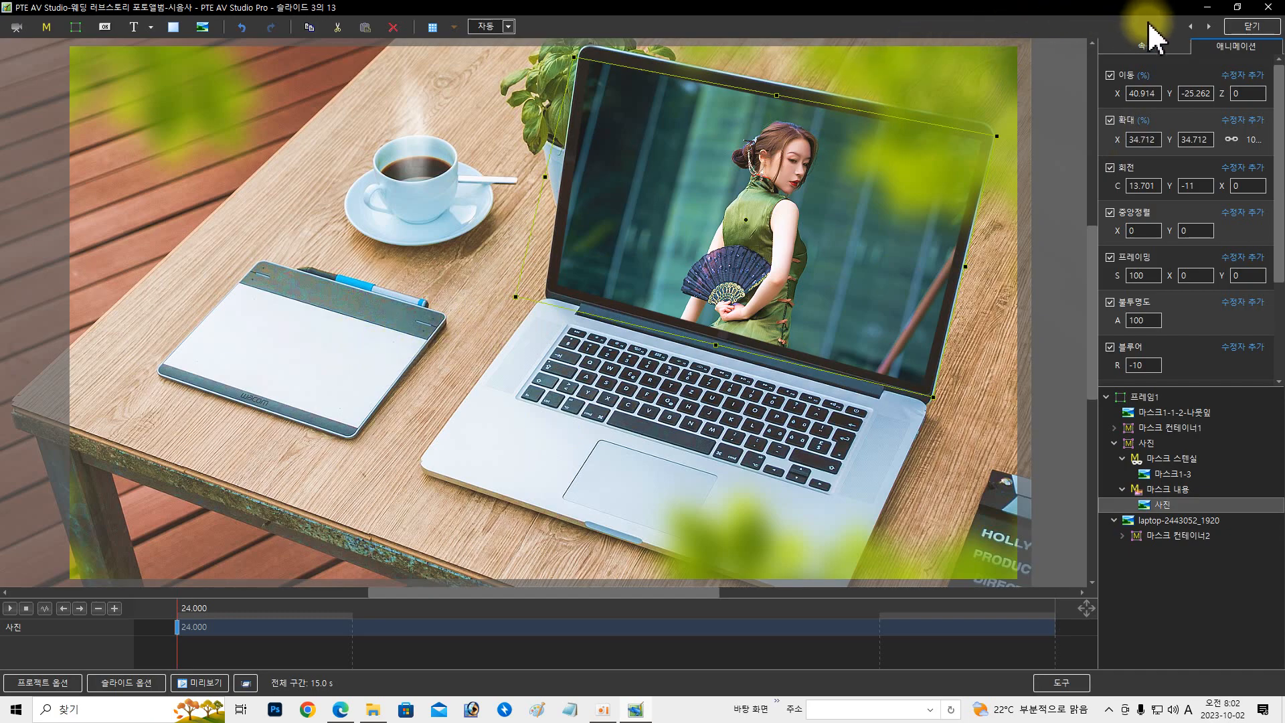
right_click(1150, 502)
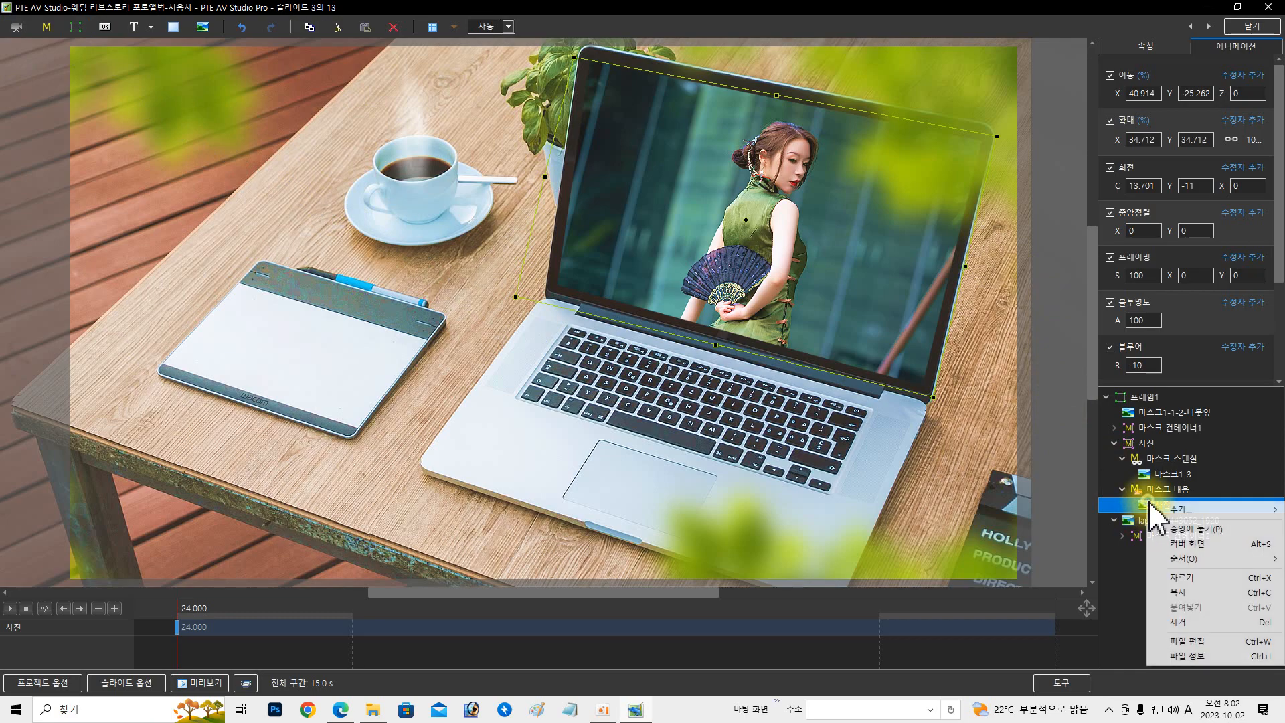
click(1188, 622)
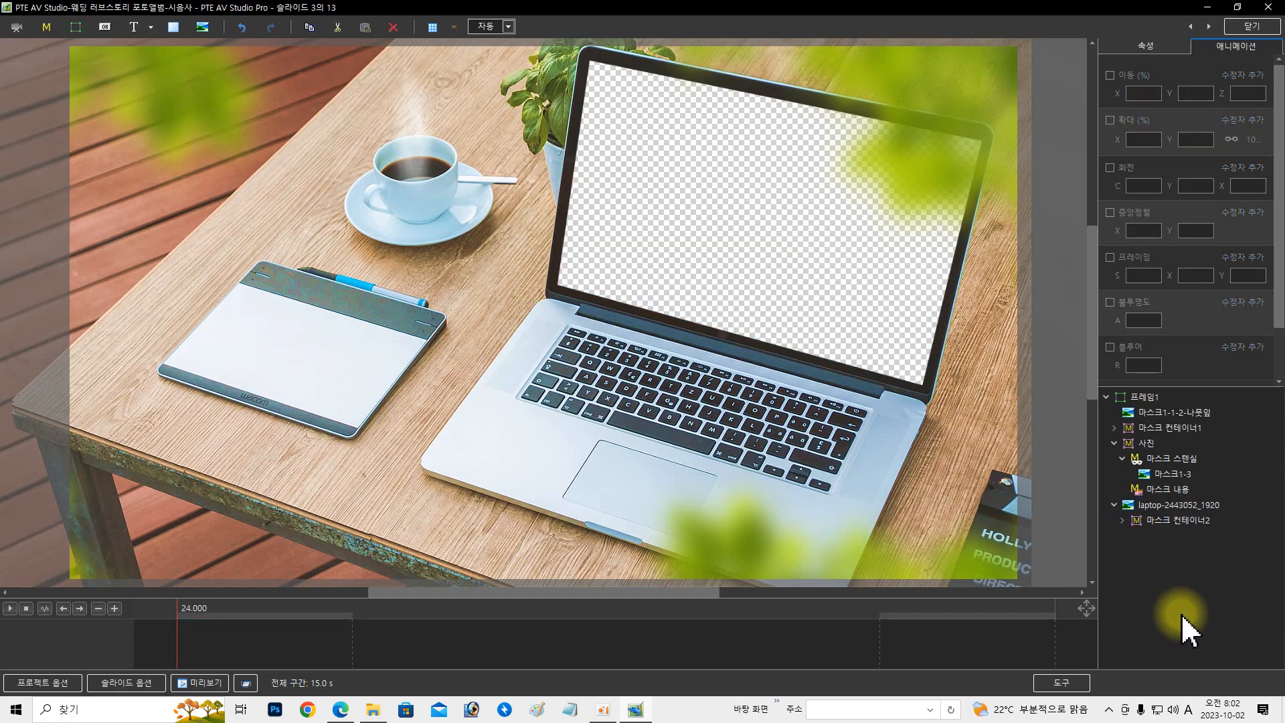
click(18, 28)
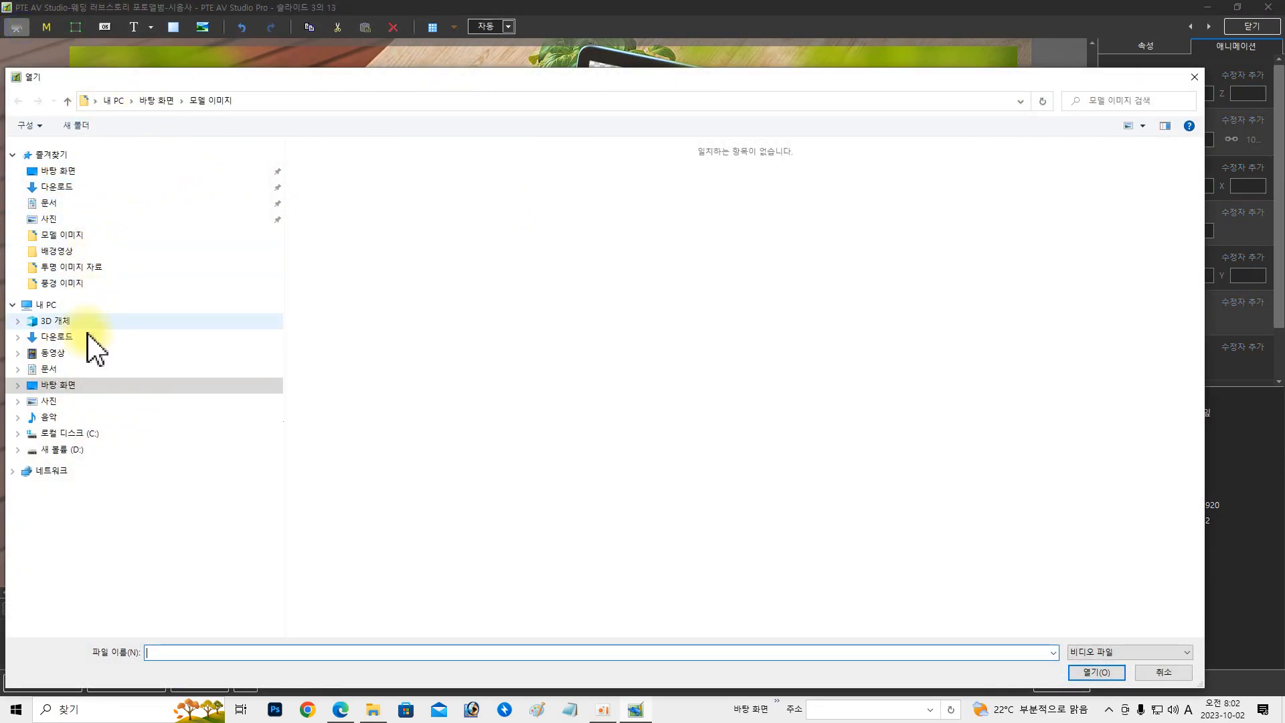
click(62, 448)
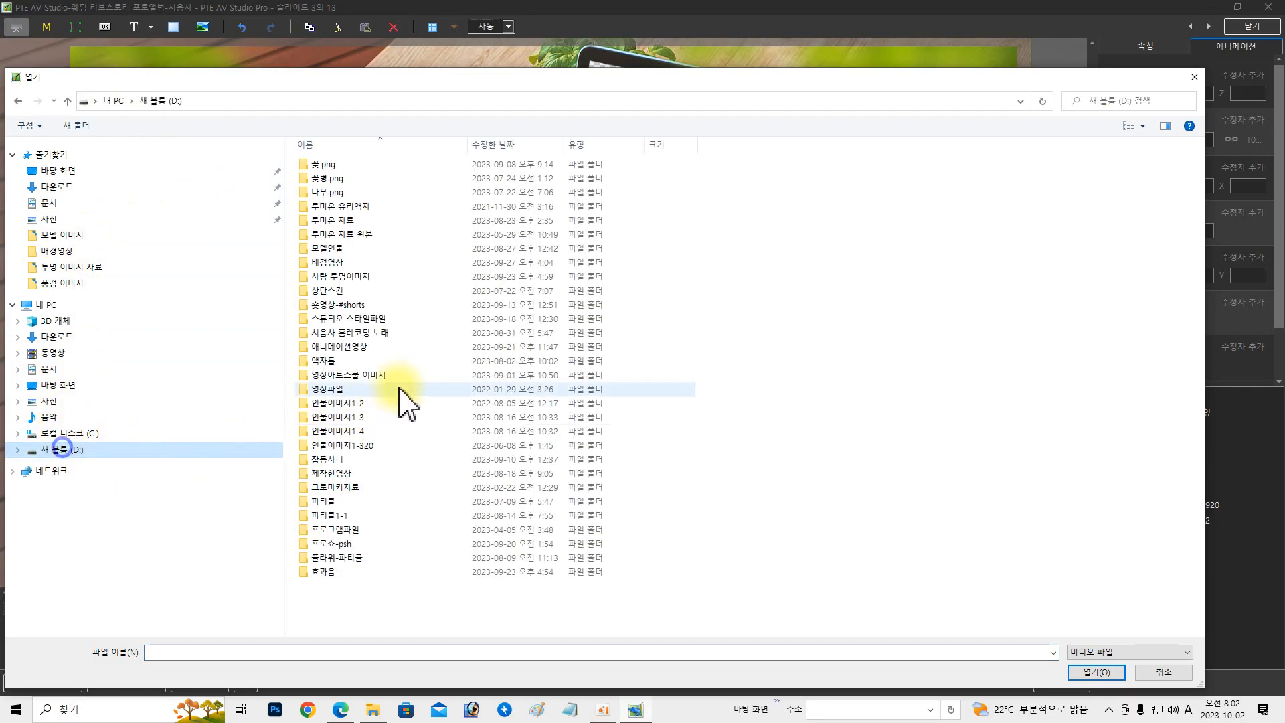
double_click(327, 262)
scroll(736, 418, down, 3)
scroll(750, 427, down, 5)
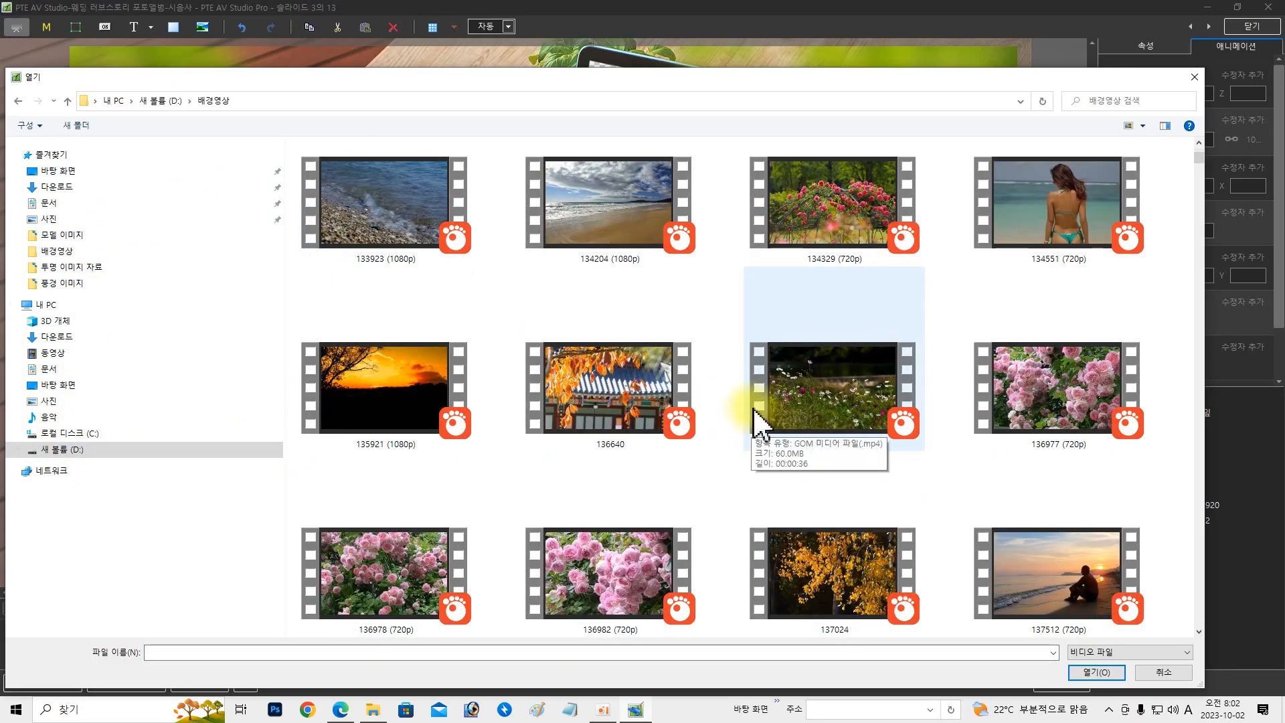
scroll(759, 418, down, 5)
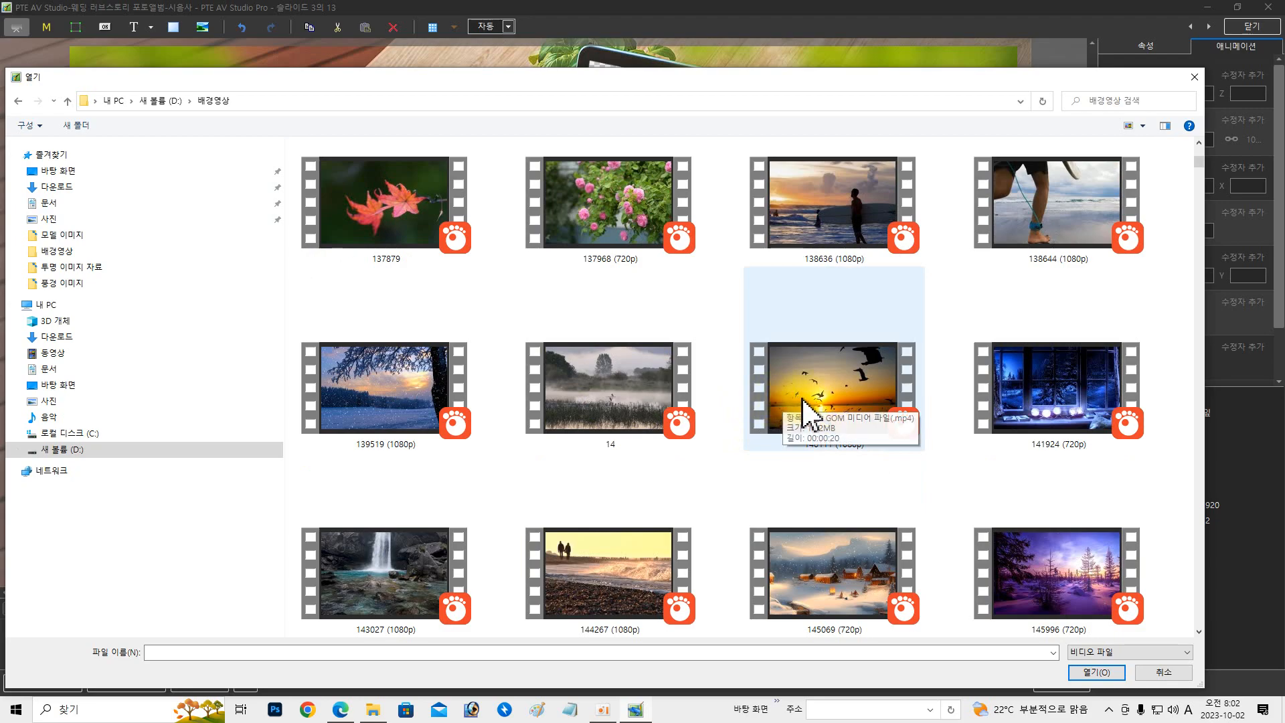
click(822, 399)
click(1091, 673)
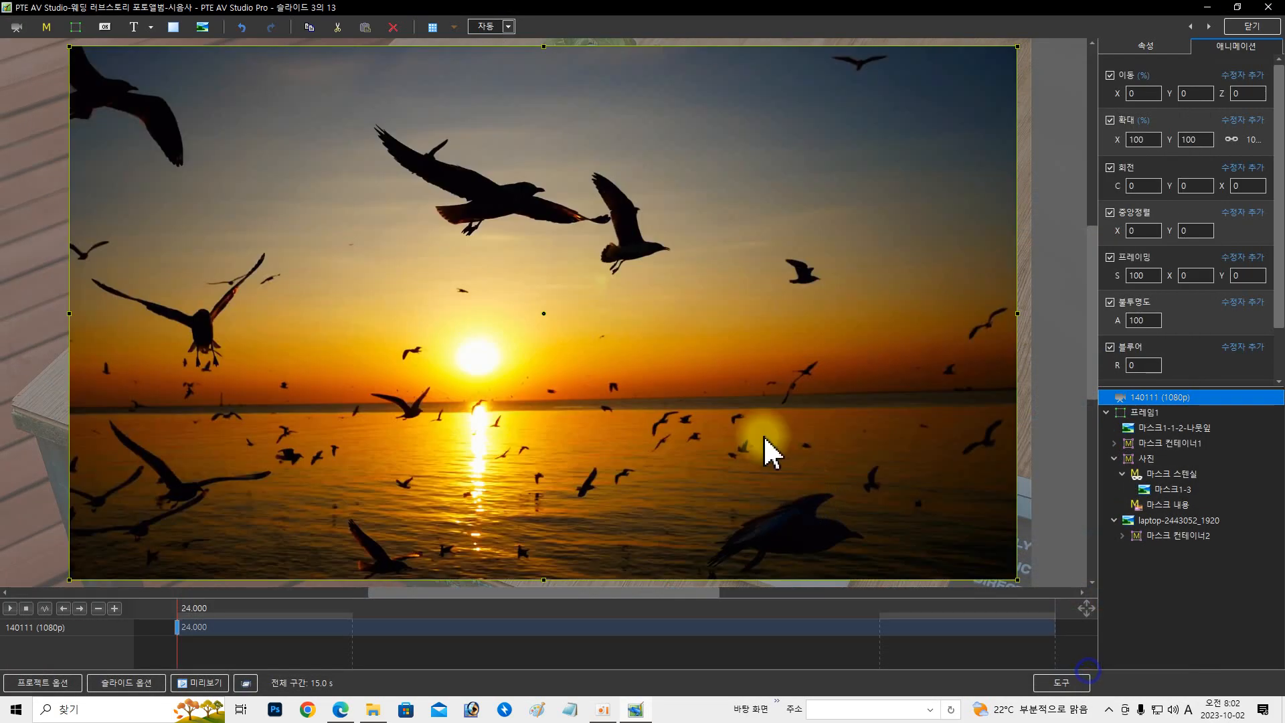
drag(1138, 398, 1148, 492)
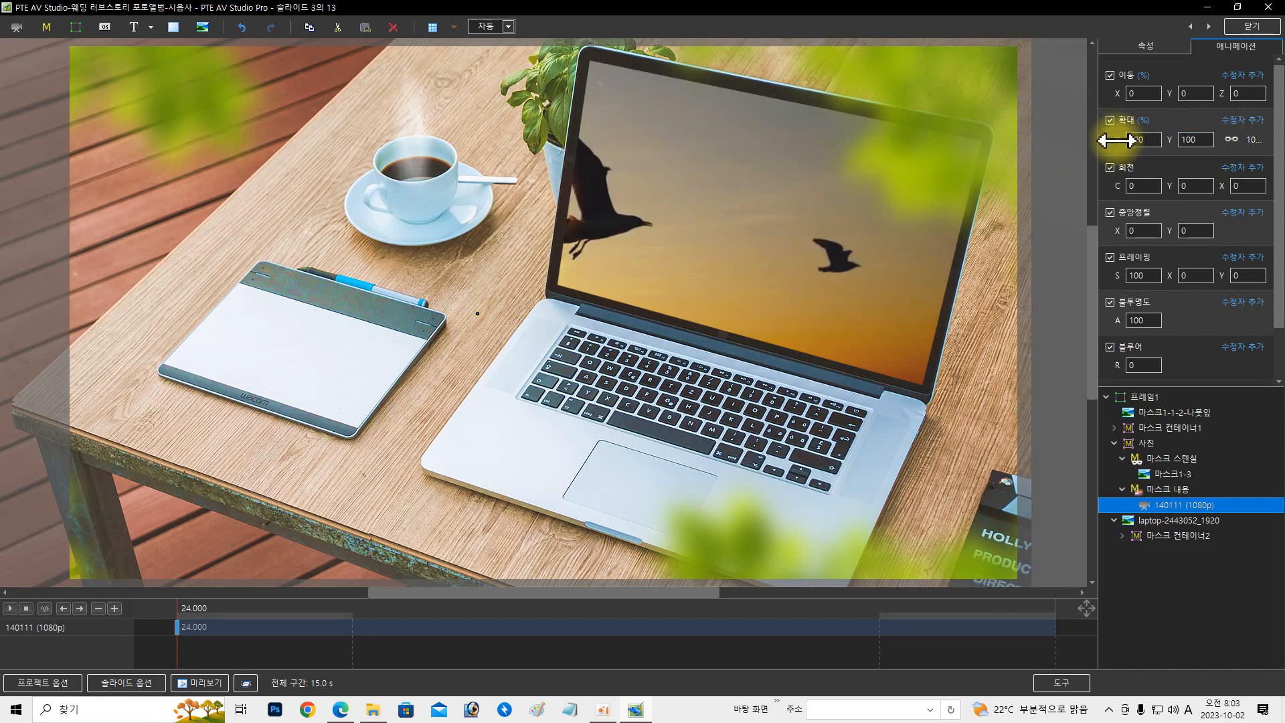
Step: Fit the video to the laptop screen at X 43.211, Y -26.633 with 37.213% scale and 13.292 rotation, and check its playback
drag(1116, 139, 1064, 154)
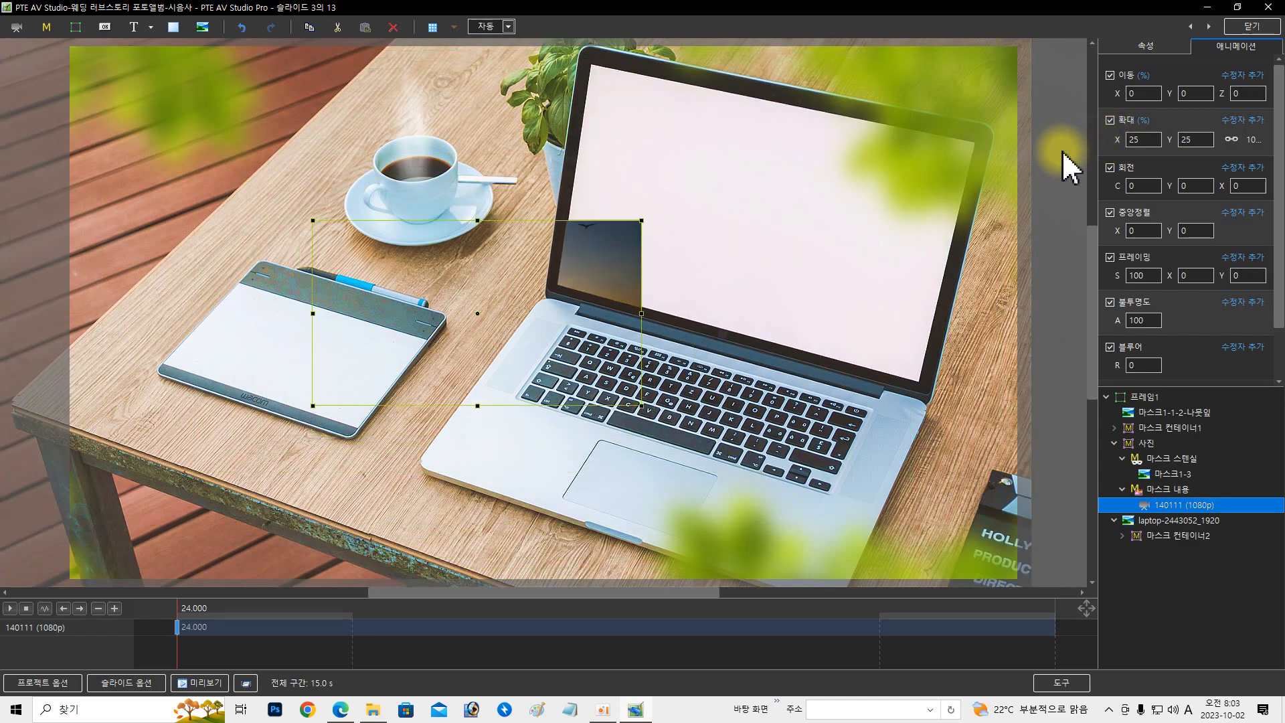
drag(648, 244, 897, 156)
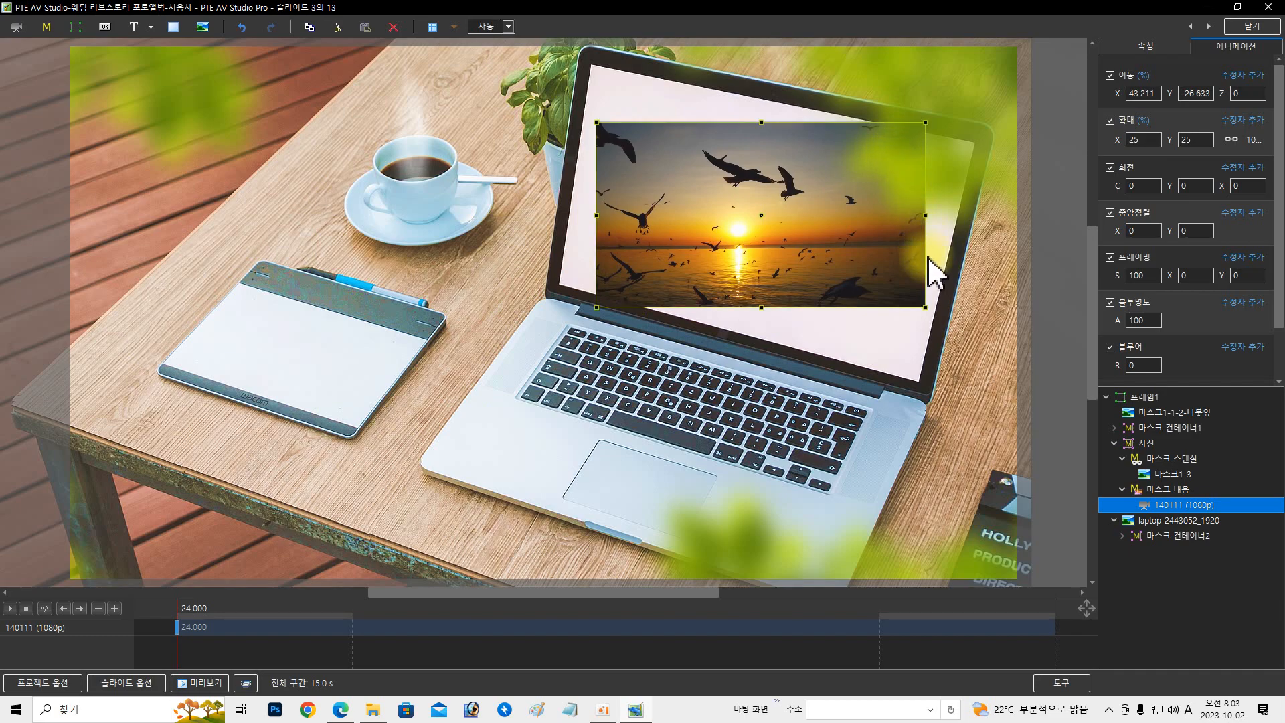
drag(933, 306, 923, 346)
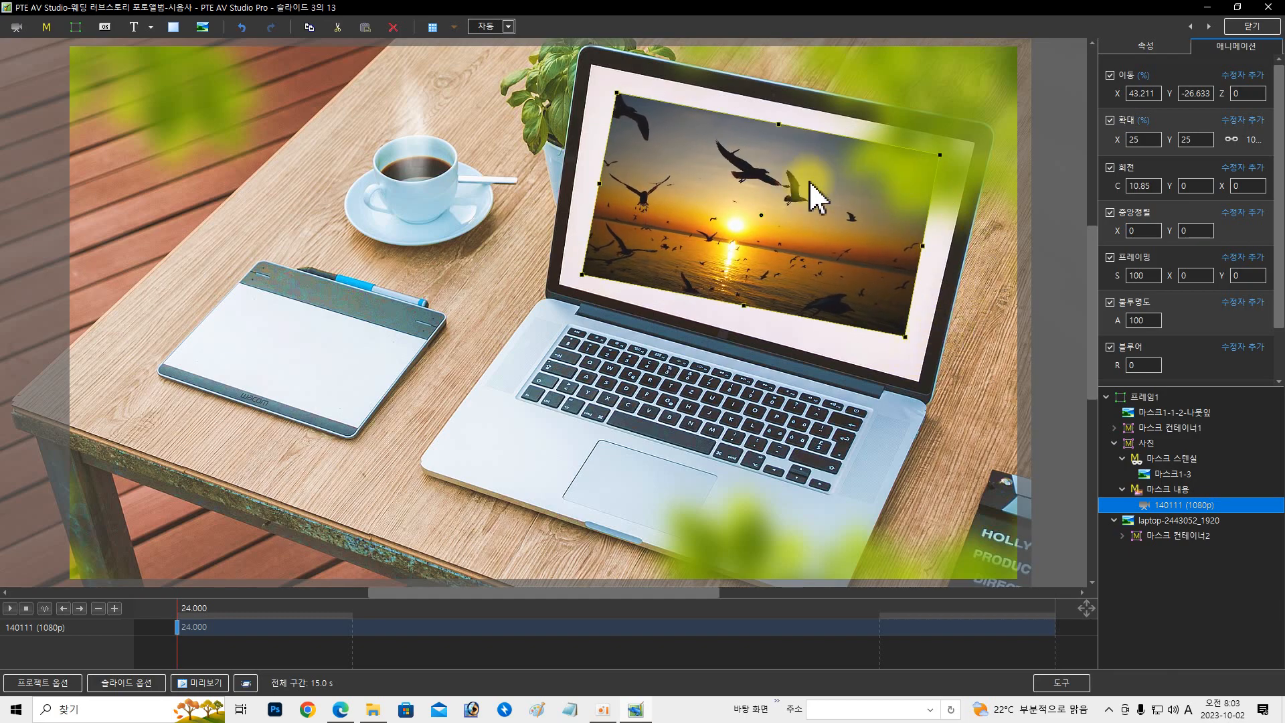
drag(918, 242, 996, 259)
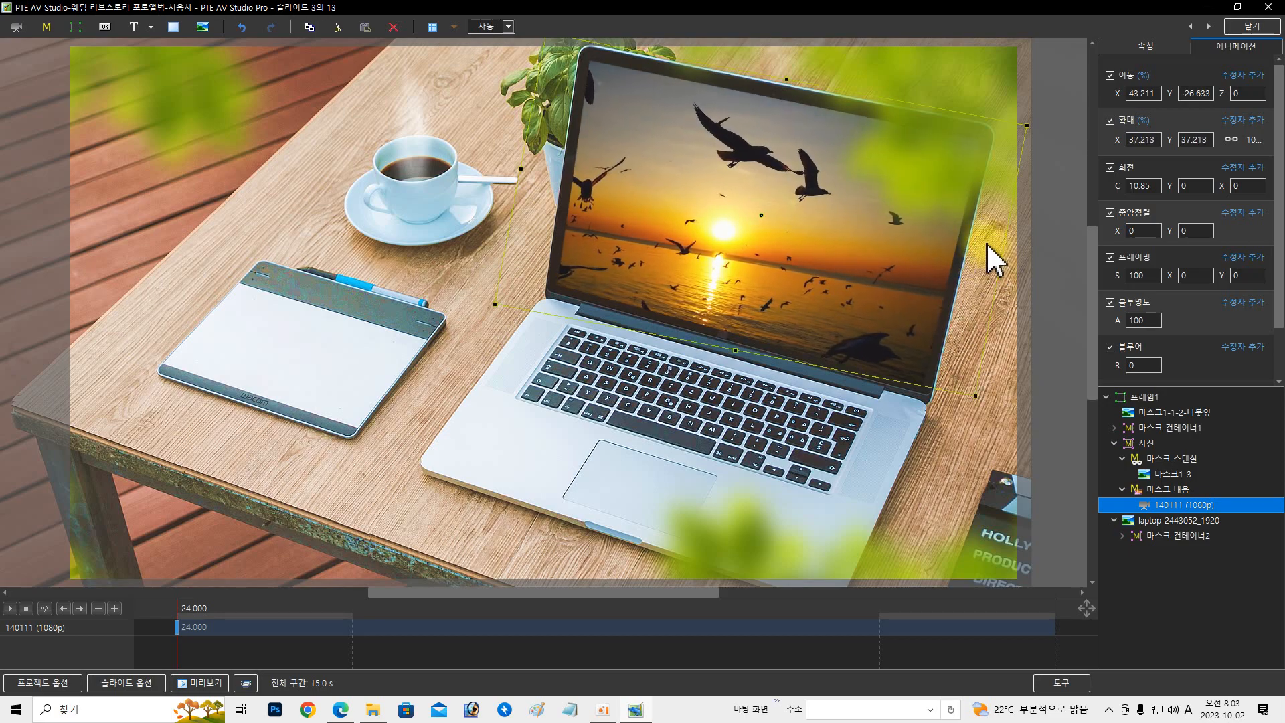
drag(1027, 121, 1033, 130)
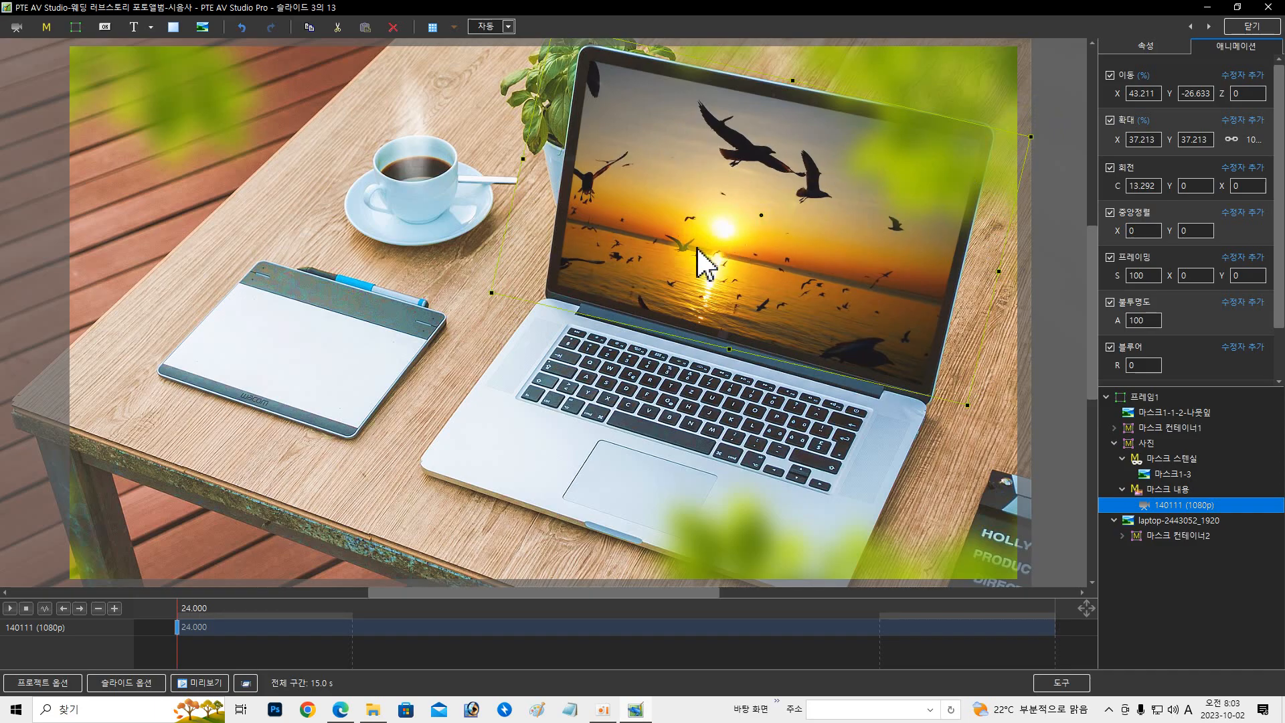
drag(186, 606, 199, 642)
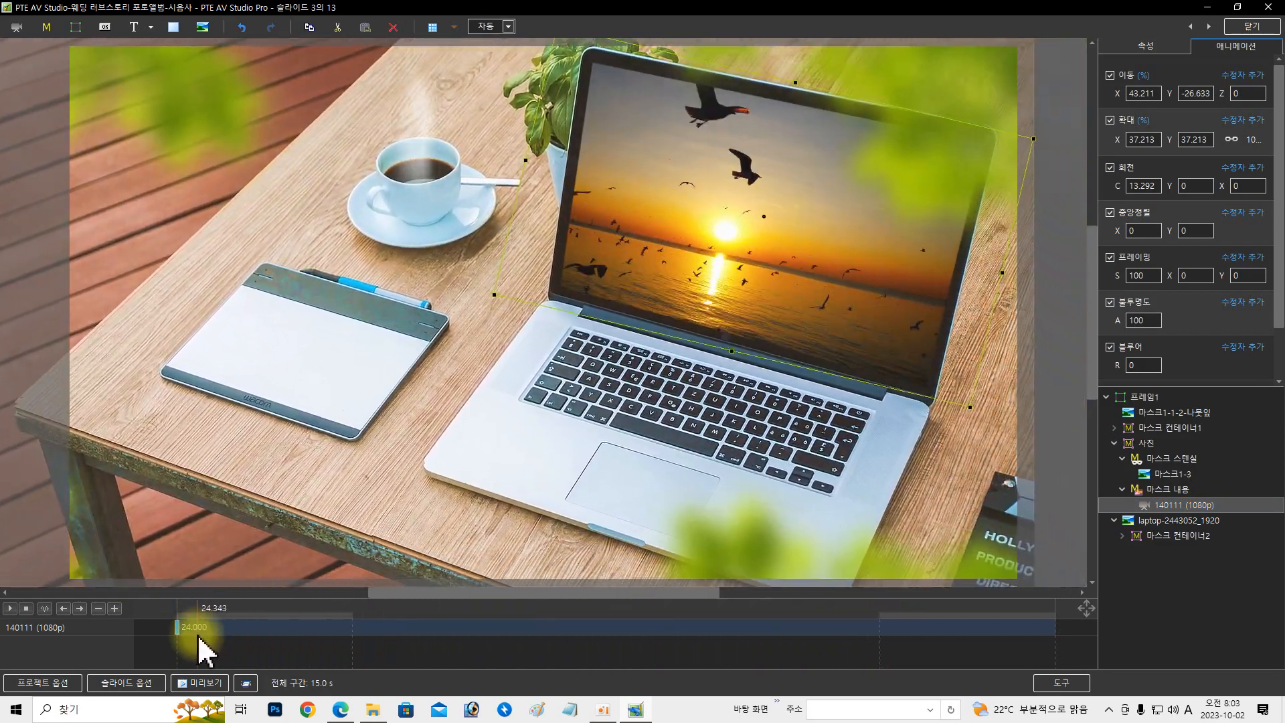
Step: Swap the laptop screen's video for 165308 (720p) from the 배경영상 folder and play slide 3 to preview it
click(1143, 47)
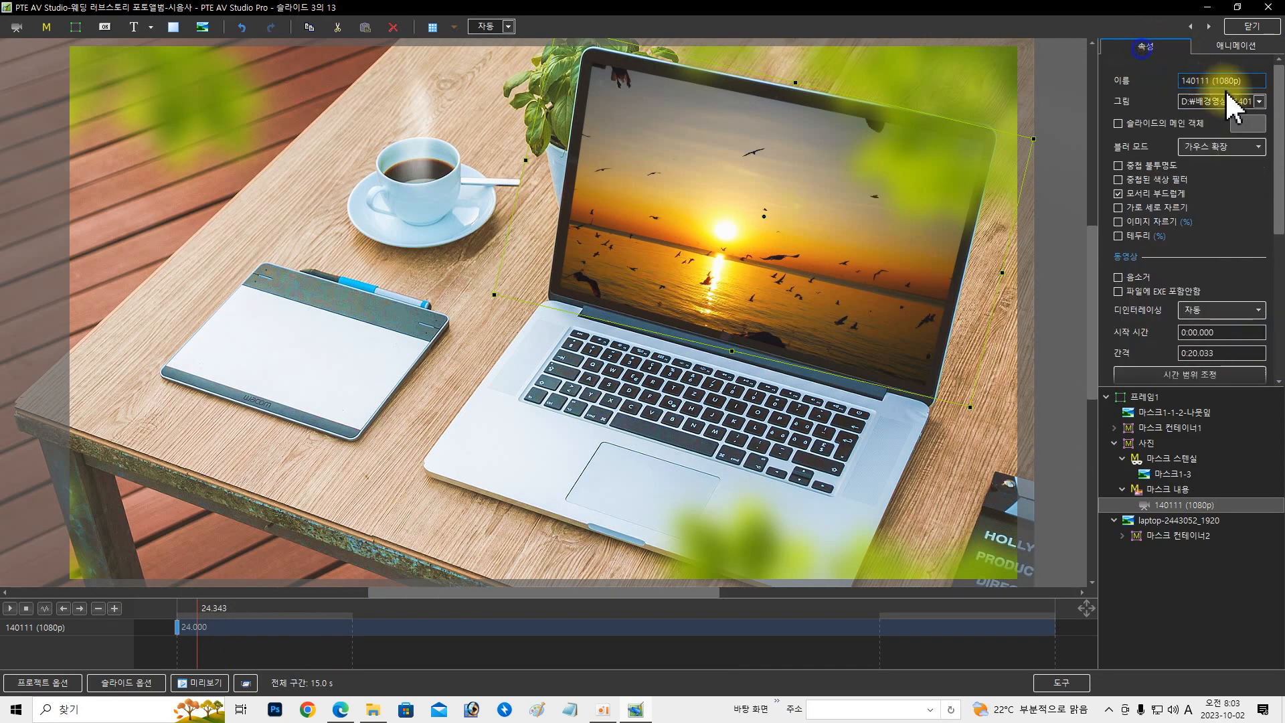
click(1259, 101)
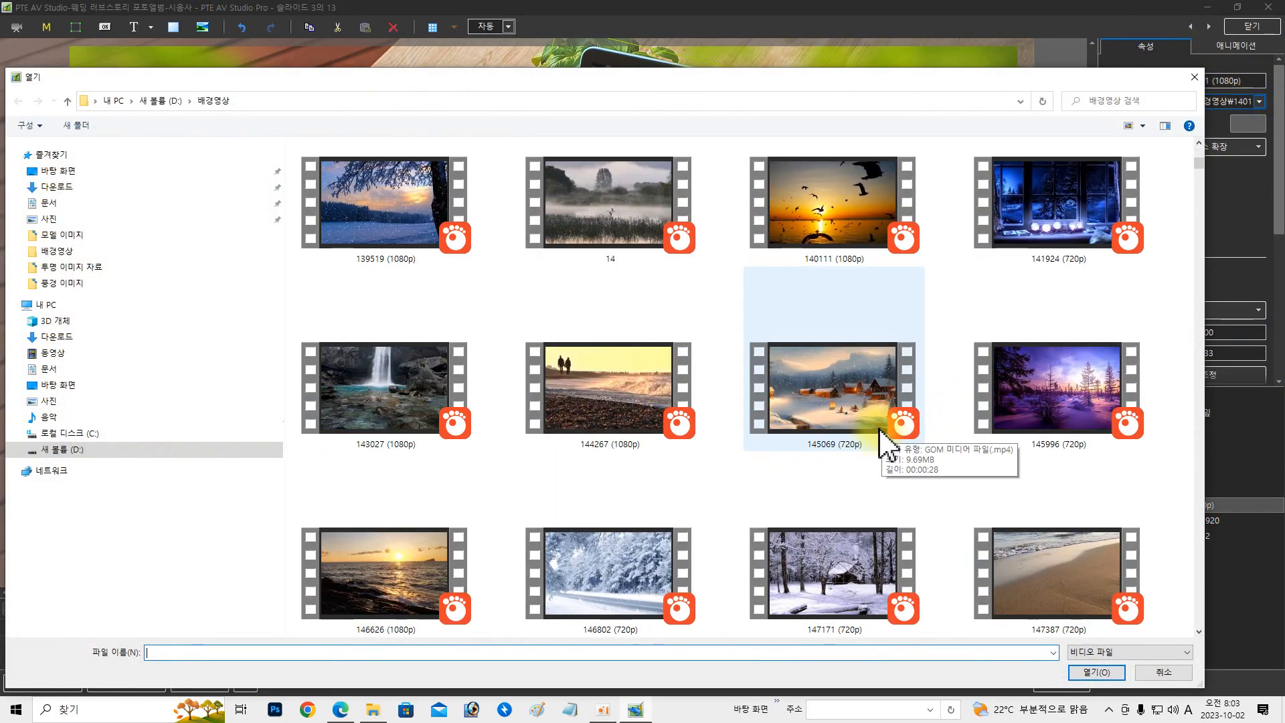
scroll(613, 438, down, 10)
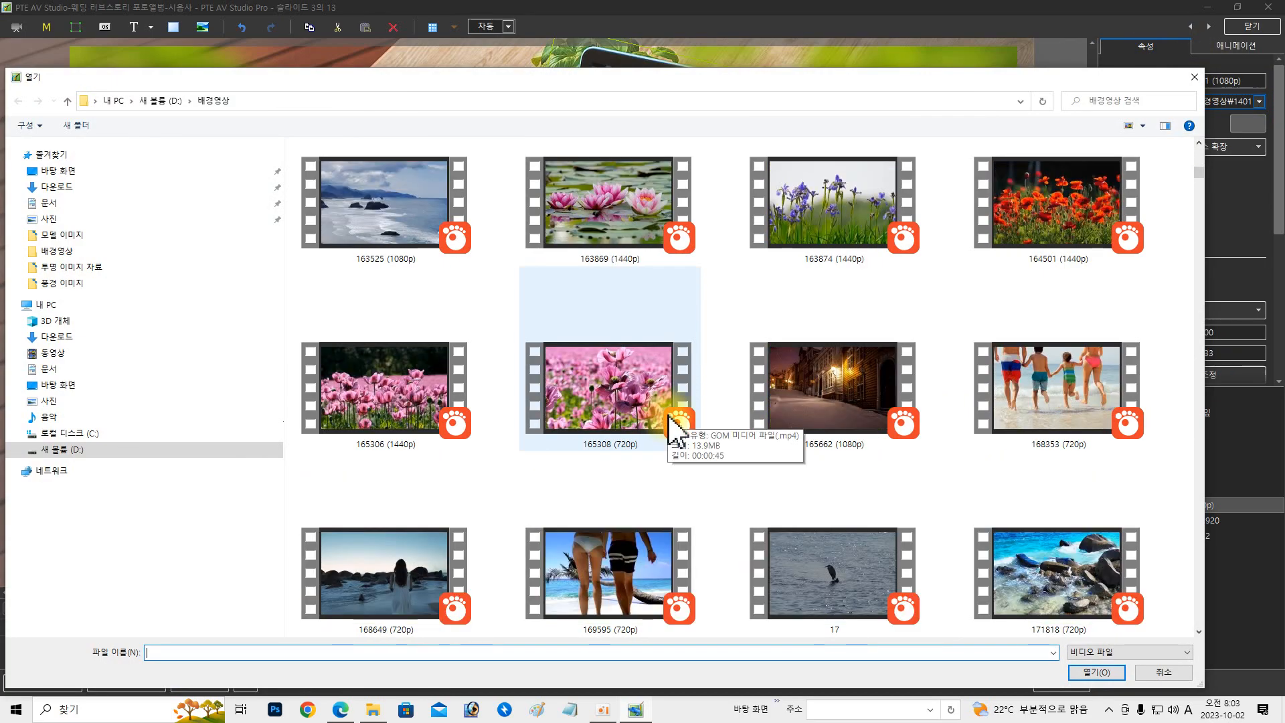
click(646, 424)
click(1097, 672)
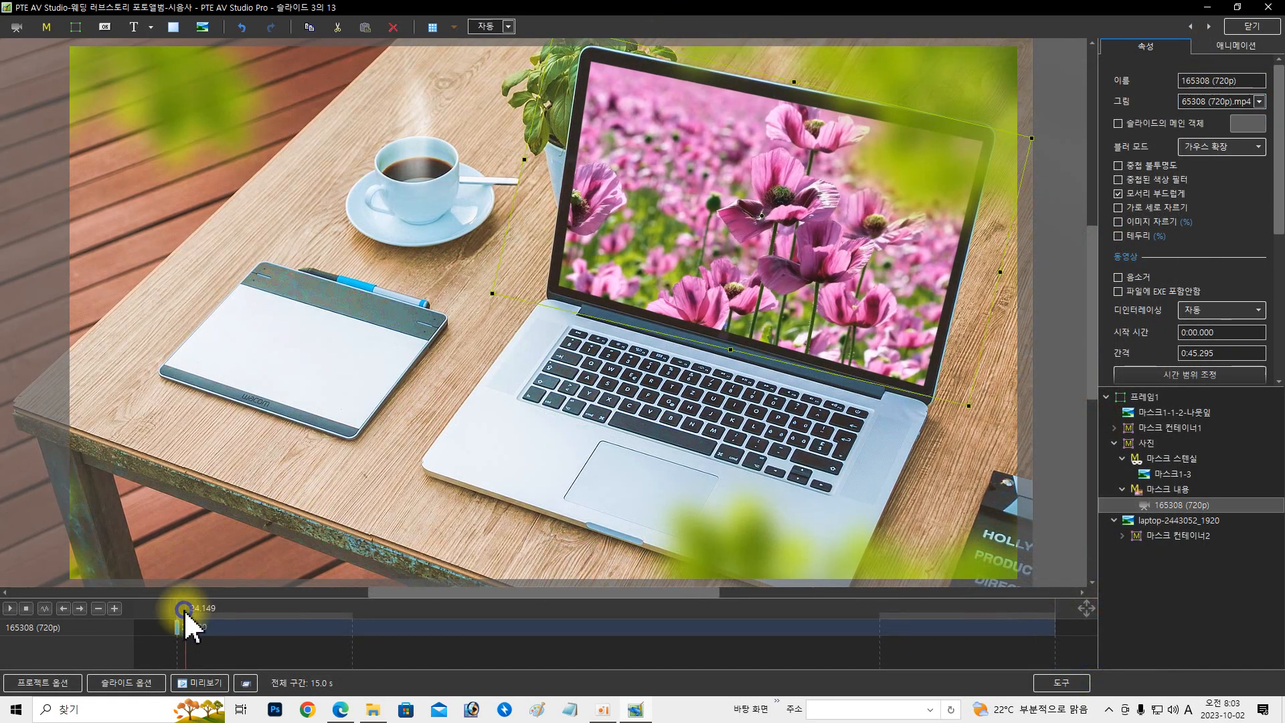
click(8, 607)
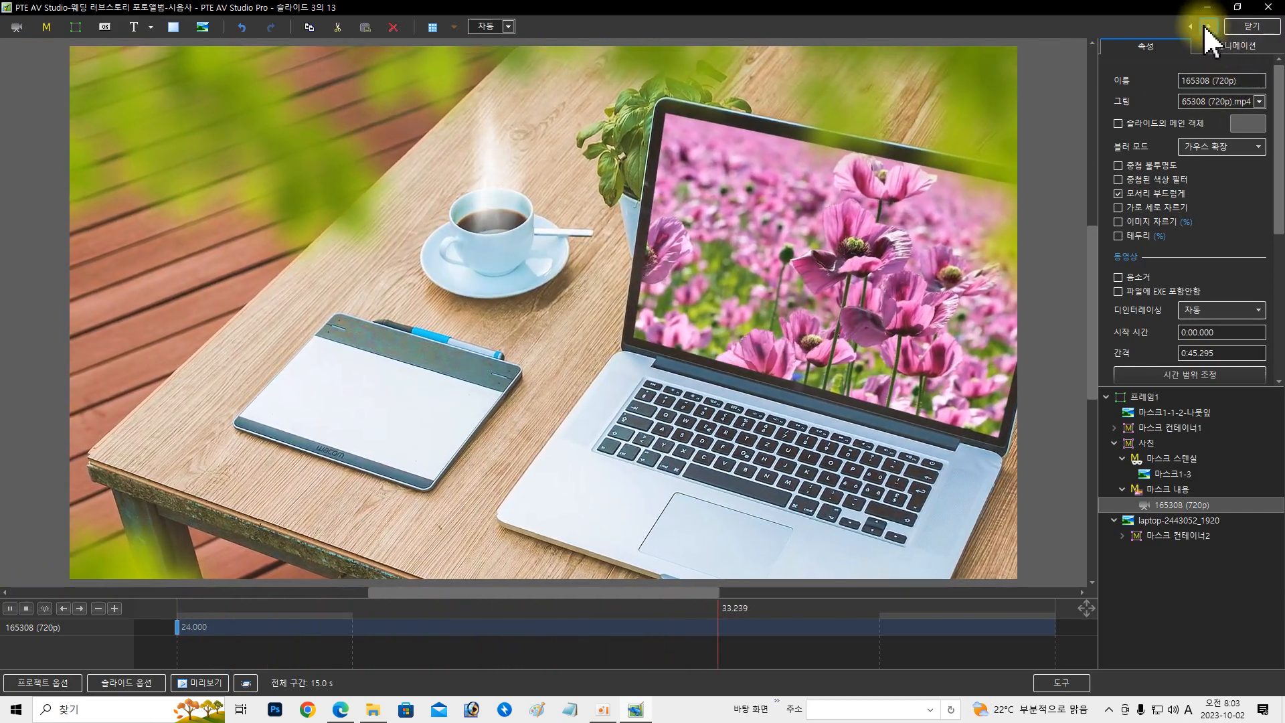
Step: Go to slide 4, select the framed photo in the mask content, and scrub to 44.564 to bring the whole frame into view
click(1209, 27)
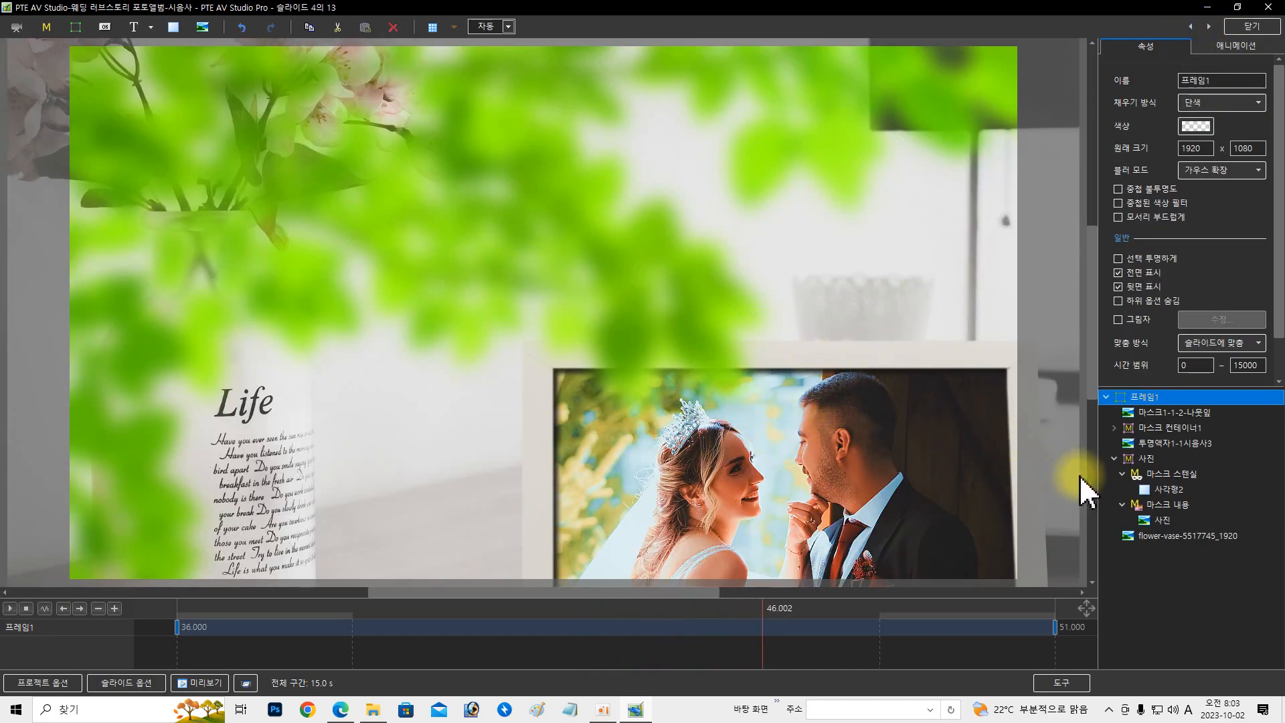
click(1154, 520)
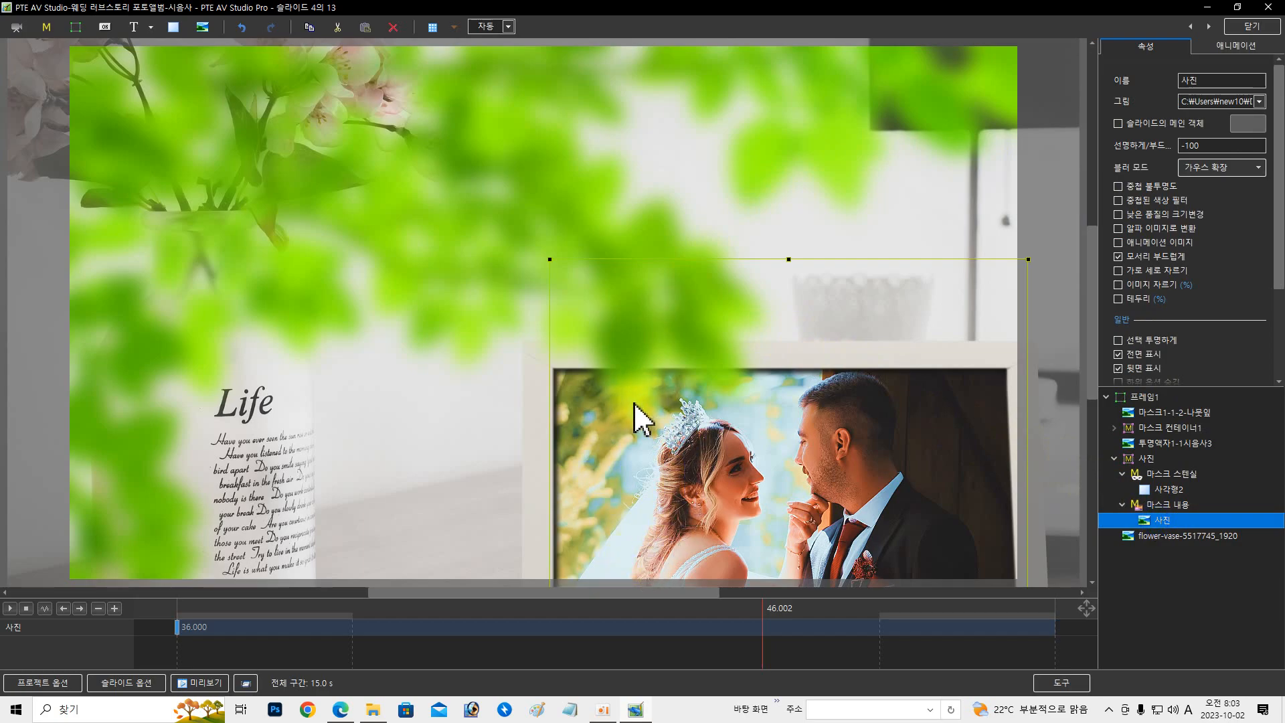
click(633, 611)
drag(633, 610, 785, 623)
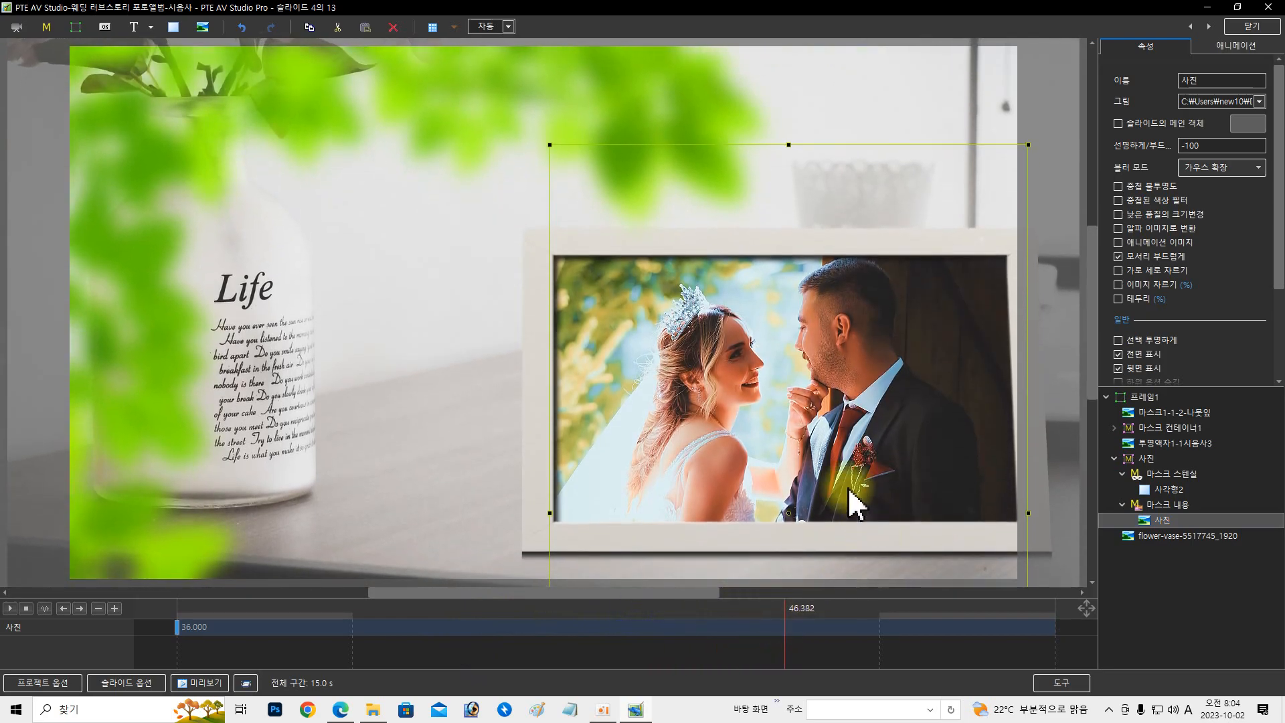
click(679, 614)
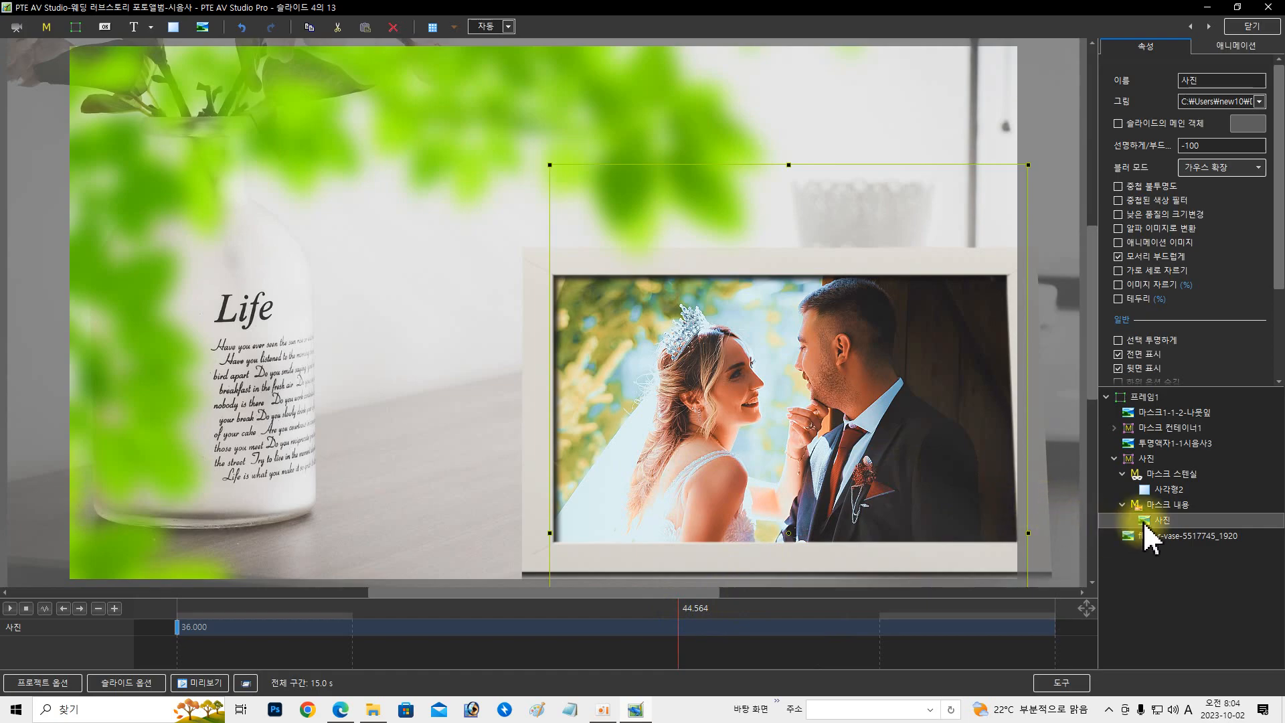
Step: Replace the framed photo with image 캡처_2023_05_15_21_28_04_691 from the 모델 이미지 folder
click(1259, 101)
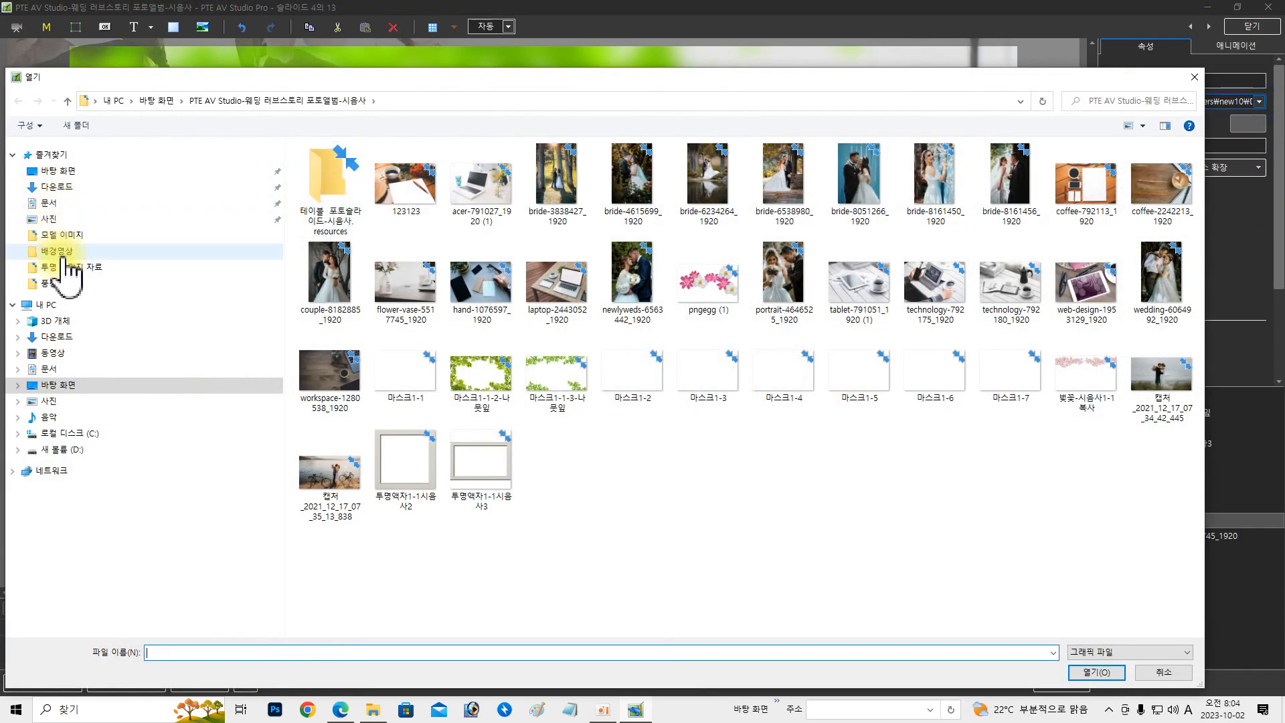
click(61, 235)
scroll(662, 405, down, 6)
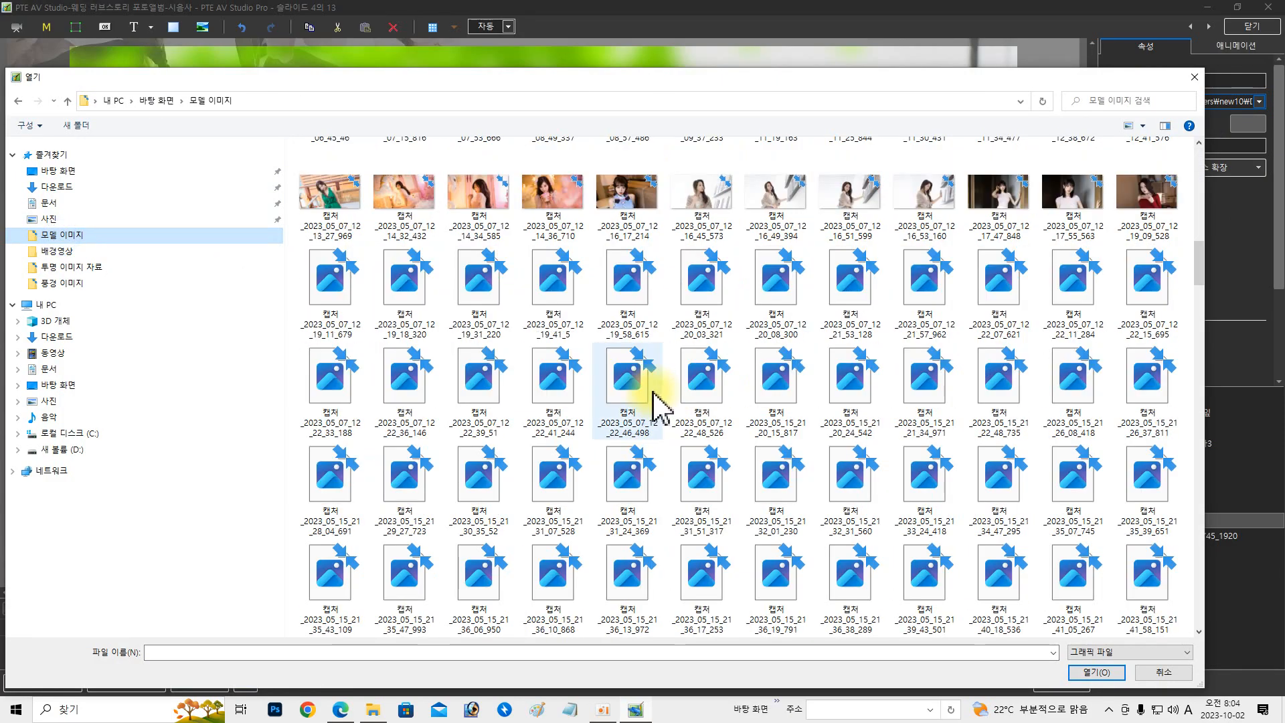
click(330, 485)
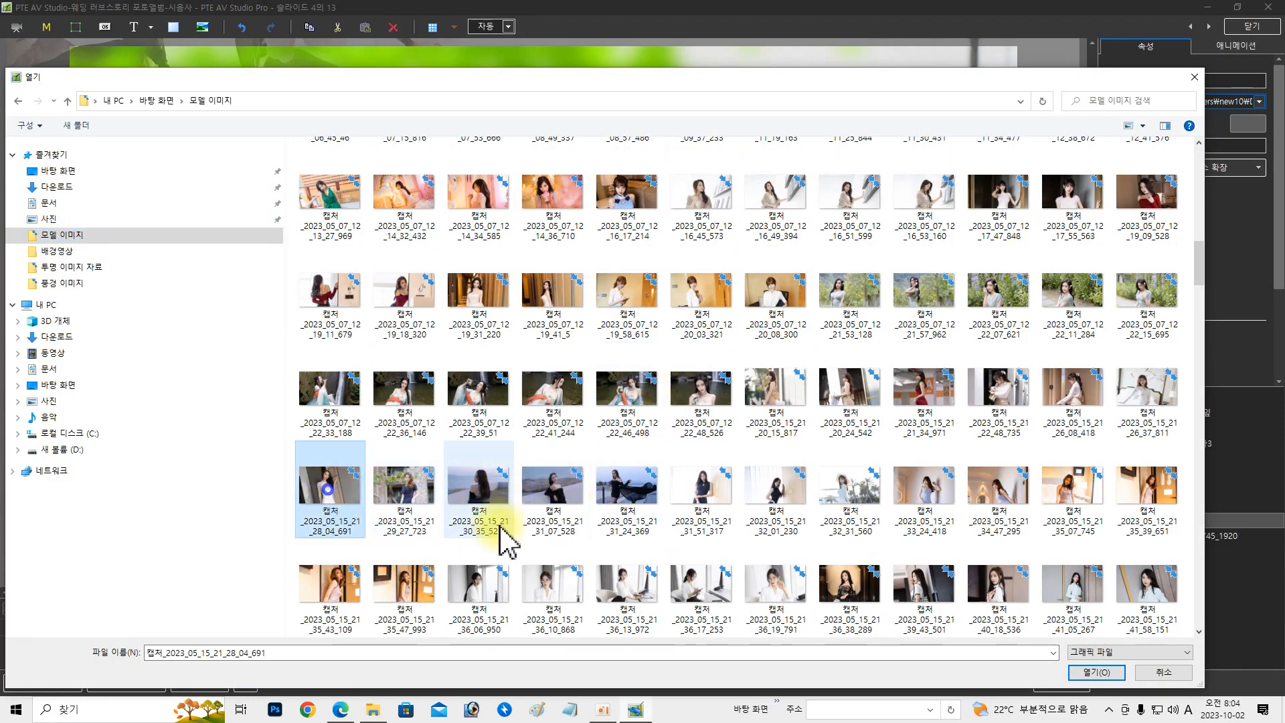
click(1095, 672)
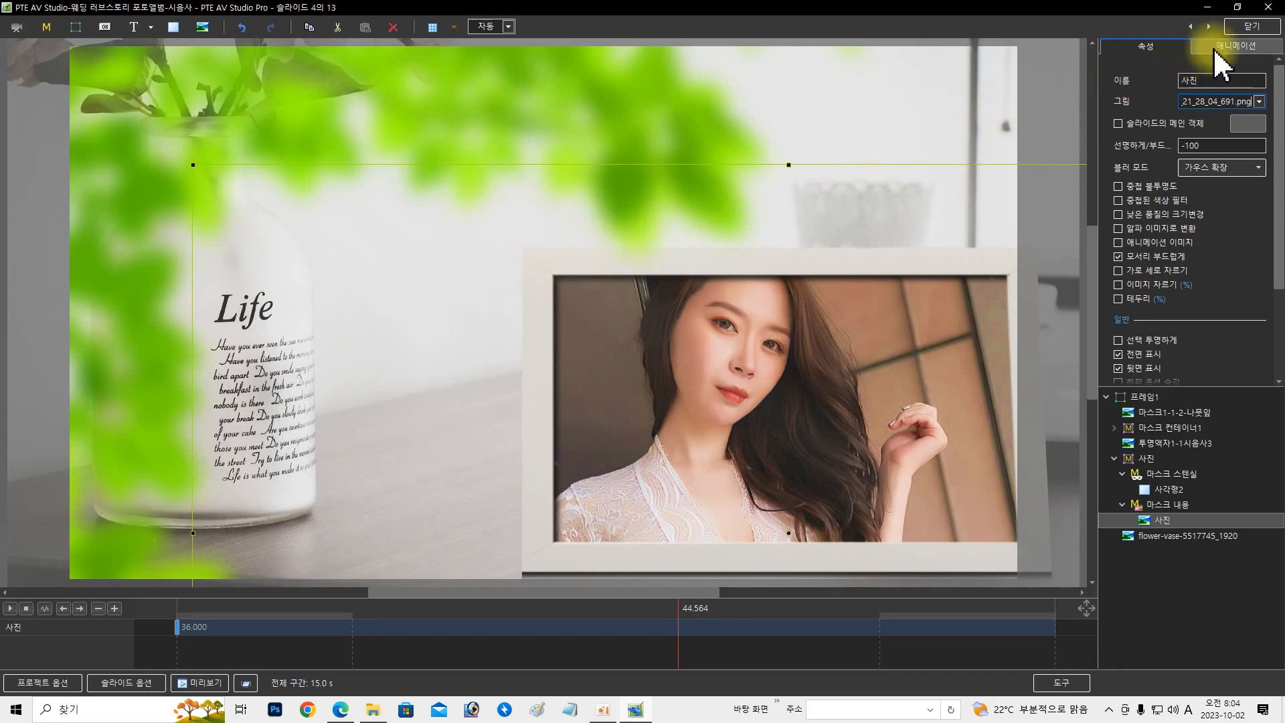
Step: Scale the new photo down to 42.275% and position it in the picture frame at X 38.66, Y 31.354
click(1237, 46)
drag(1116, 141, 1089, 143)
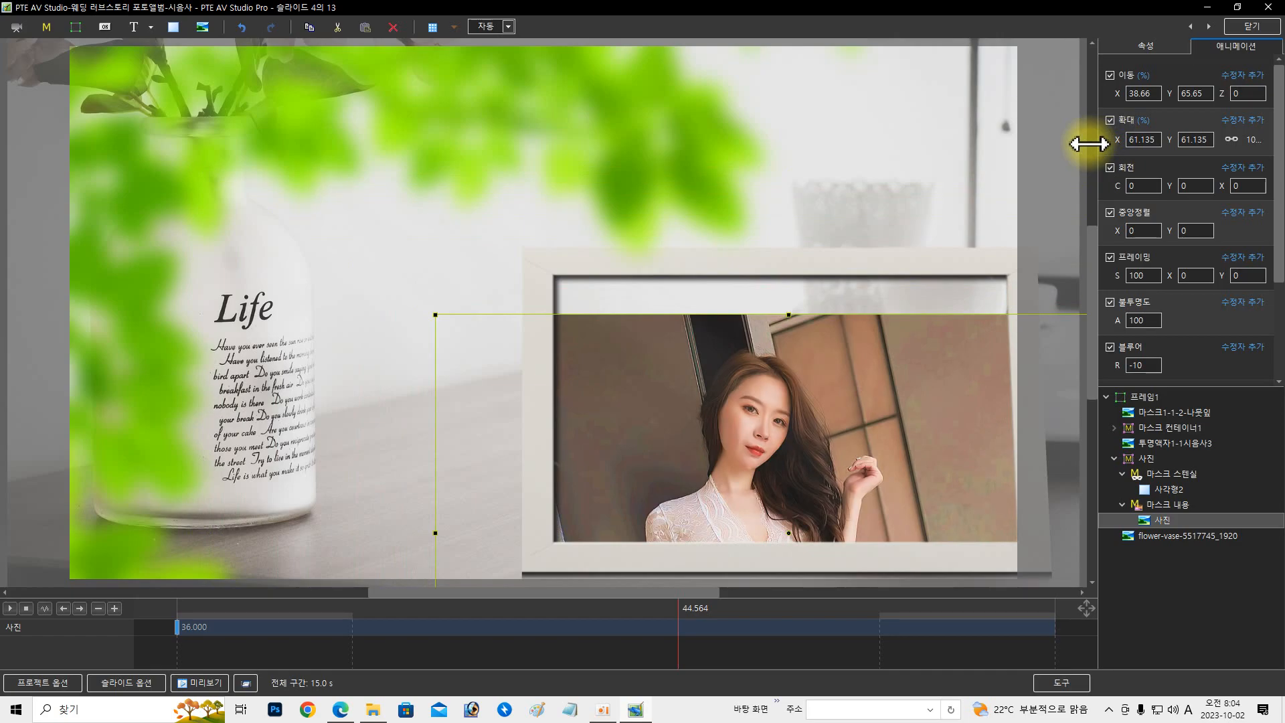
drag(1089, 144, 1083, 144)
drag(544, 453, 436, 328)
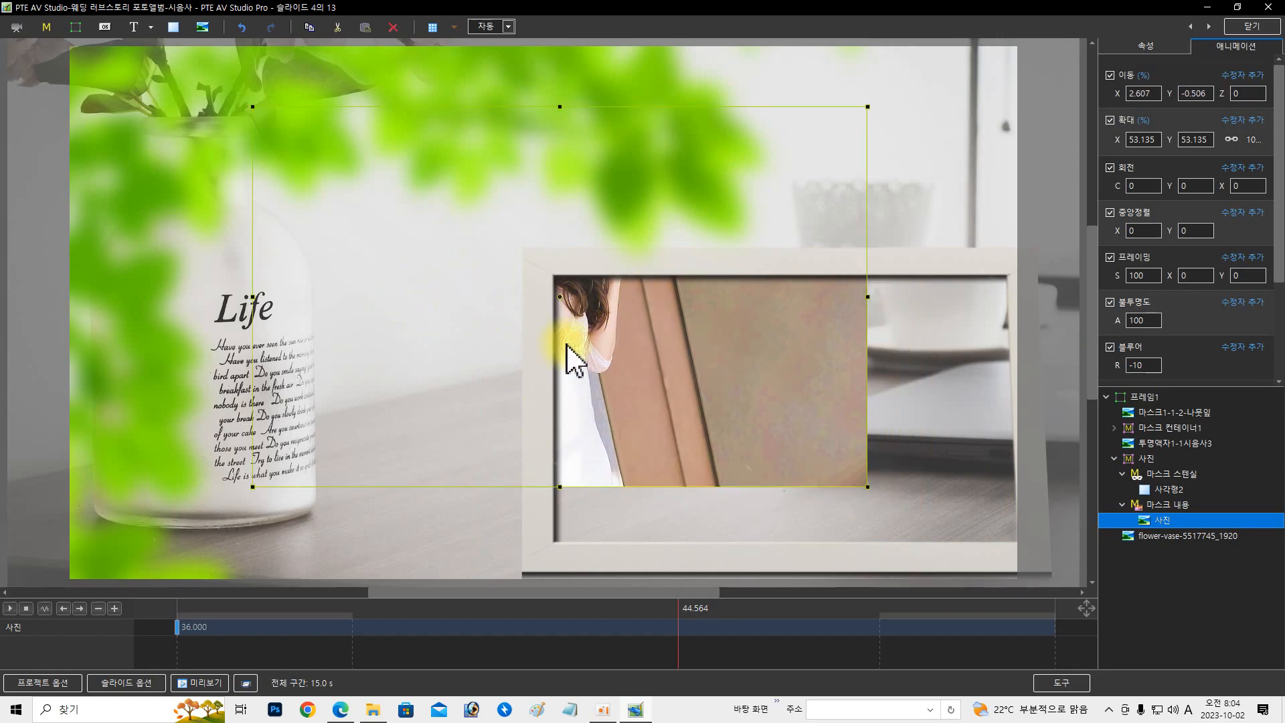
drag(869, 298, 720, 336)
drag(874, 434, 1034, 421)
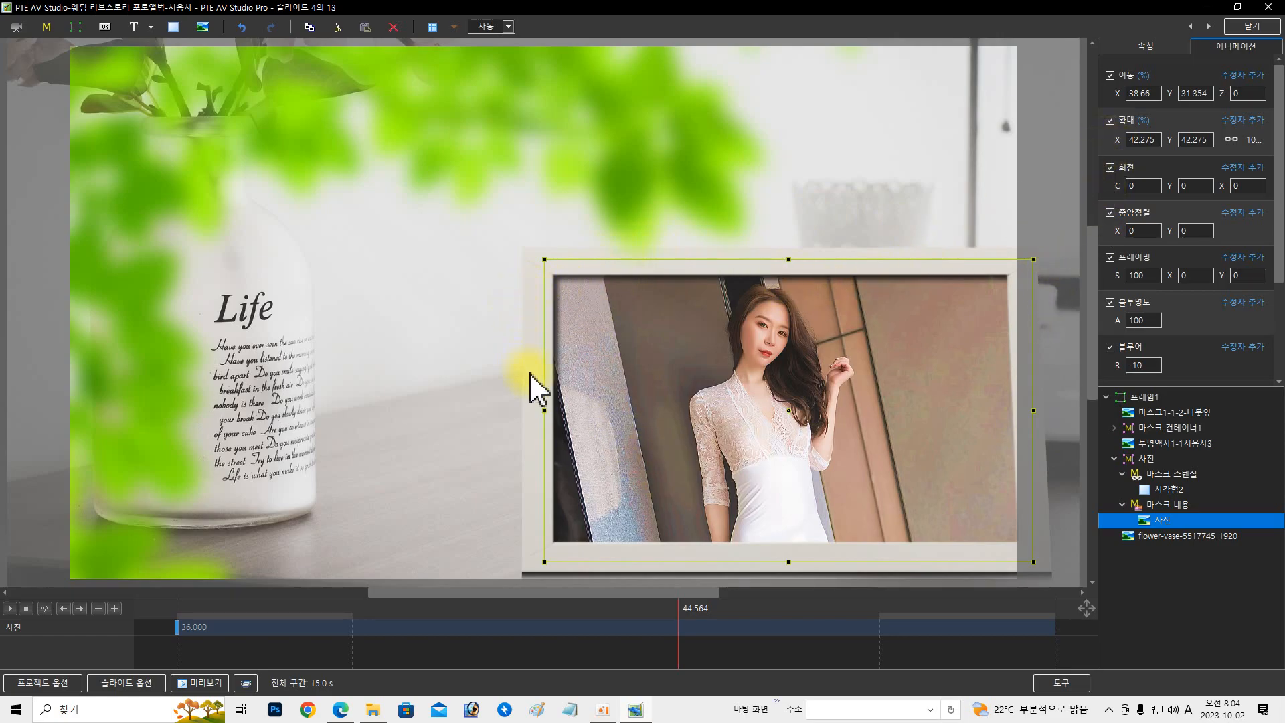
Step: Shift the framed photo to X 36.868, Y 32.853, checking its fit with the selection outline hidden
click(1115, 458)
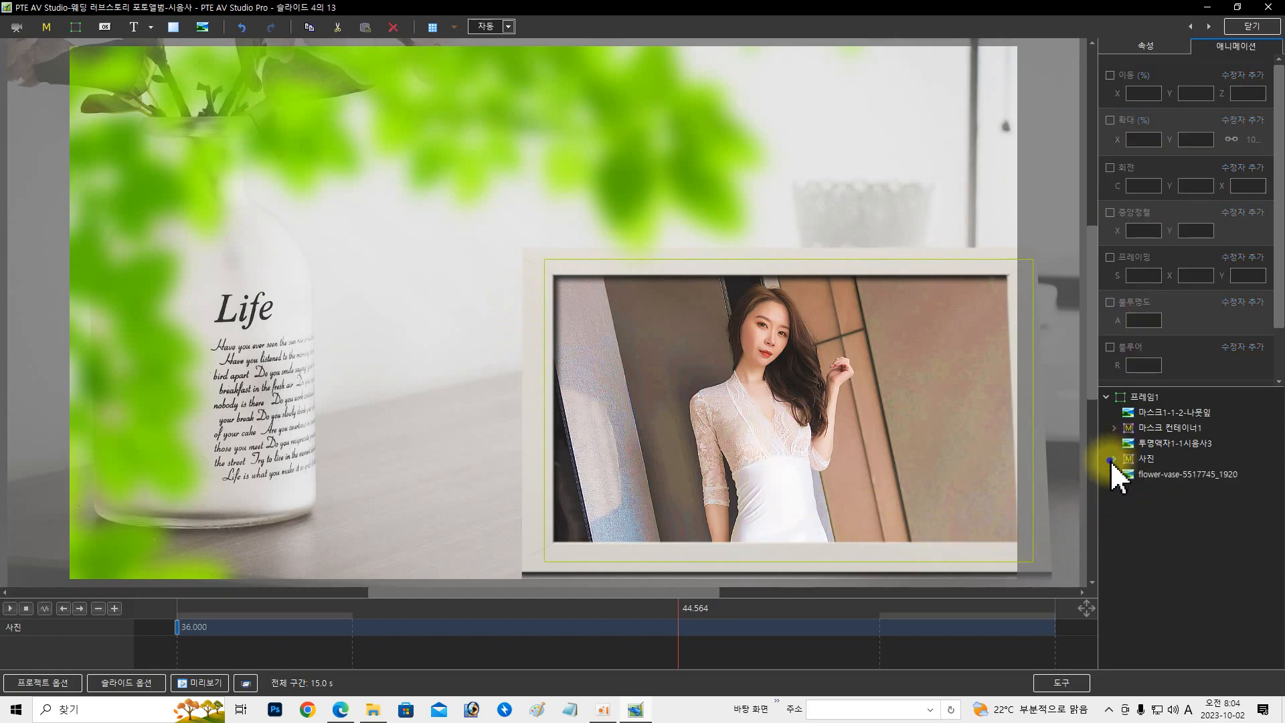
click(1146, 428)
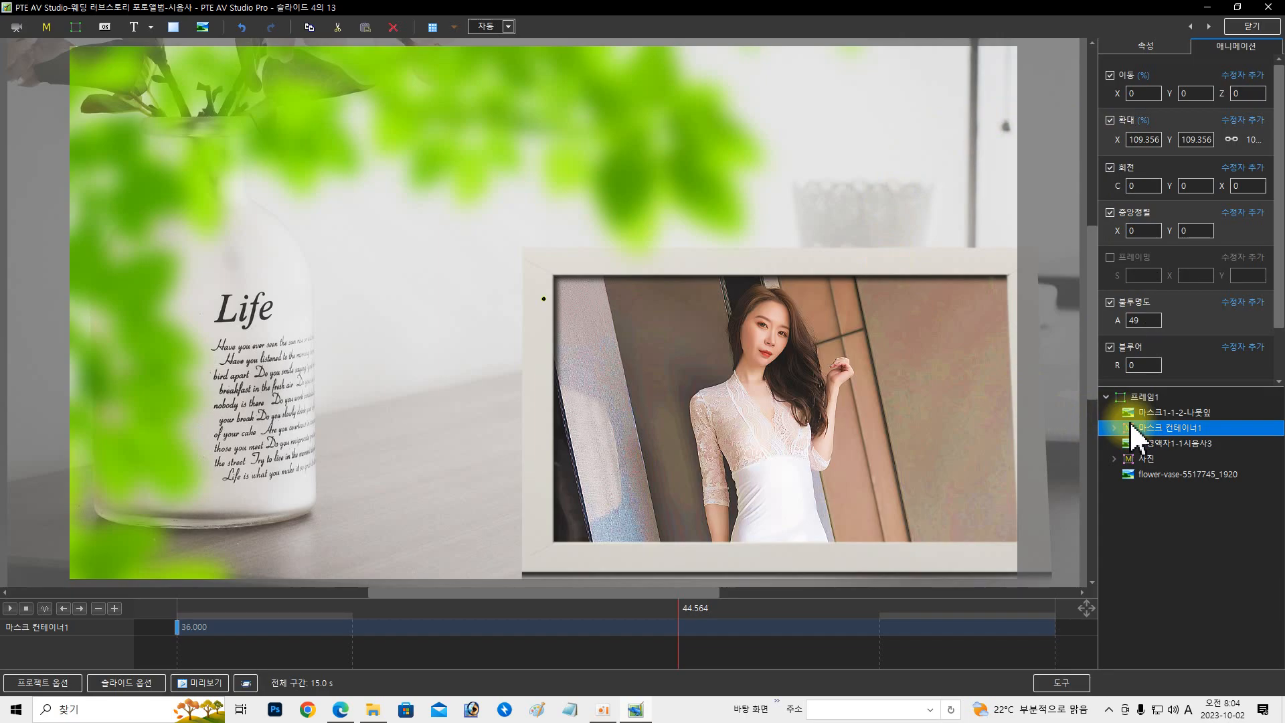
click(1114, 458)
click(1144, 521)
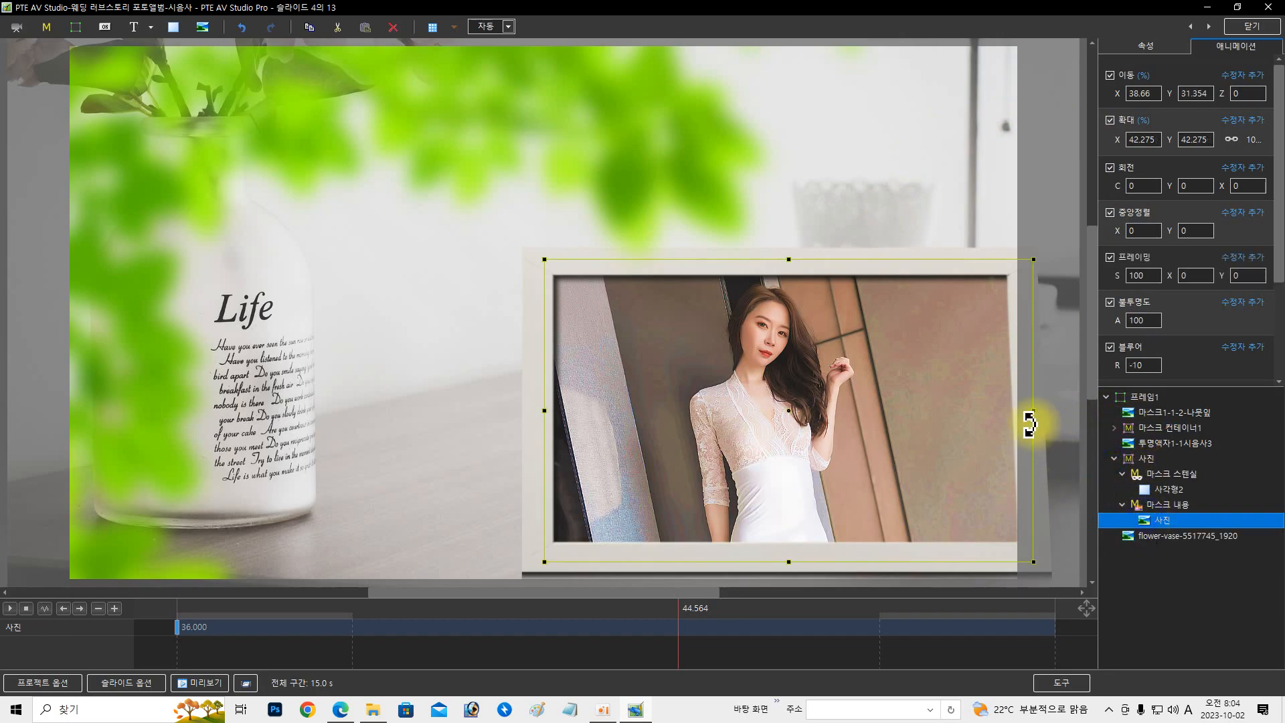
mouse_move(1031, 434)
mouse_down()
mouse_move(904, 436)
mouse_move(1017, 449)
mouse_move(1016, 424)
mouse_up()
mouse_move(1116, 143)
mouse_down()
mouse_move(1137, 144)
mouse_move(1116, 154)
mouse_up()
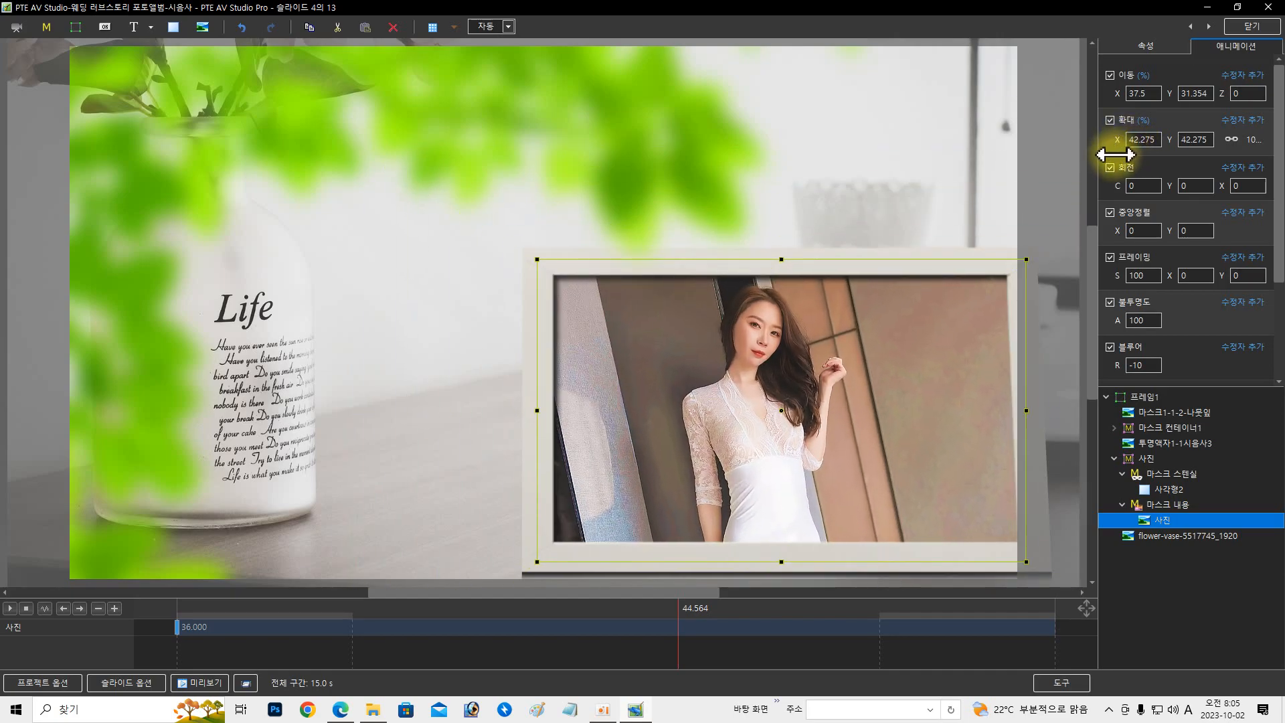
click(1150, 429)
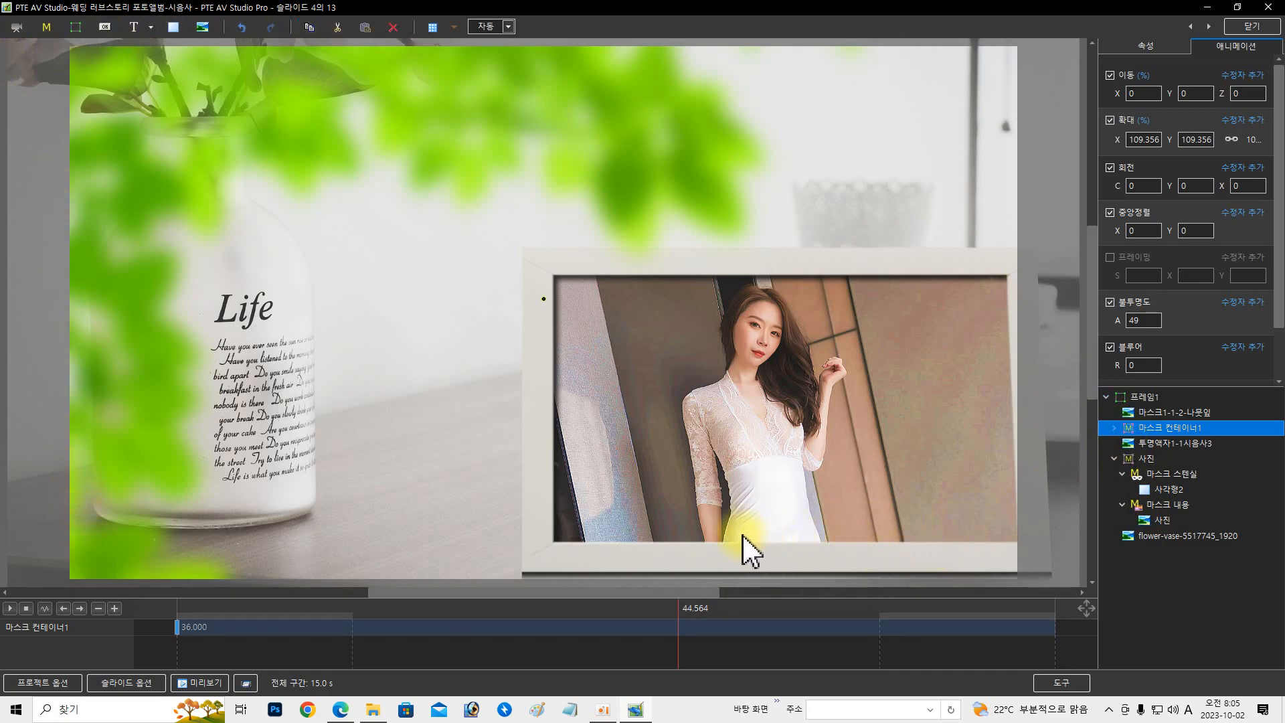
click(1158, 520)
mouse_move(1023, 476)
mouse_down()
mouse_move(1002, 477)
mouse_move(1020, 480)
mouse_up()
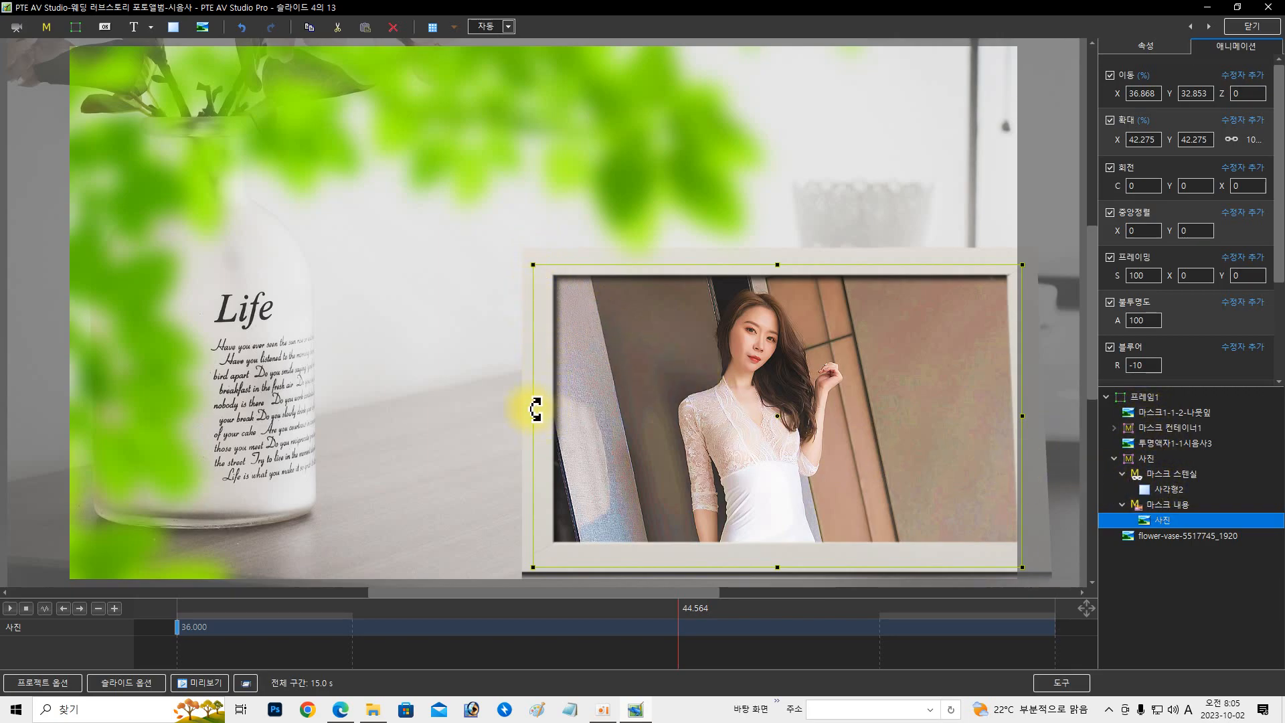
Step: Rescale the framed photo to 42.862% and position it at X 39.398, Y 31.914 so it fills the frame opening
drag(531, 417, 300, 409)
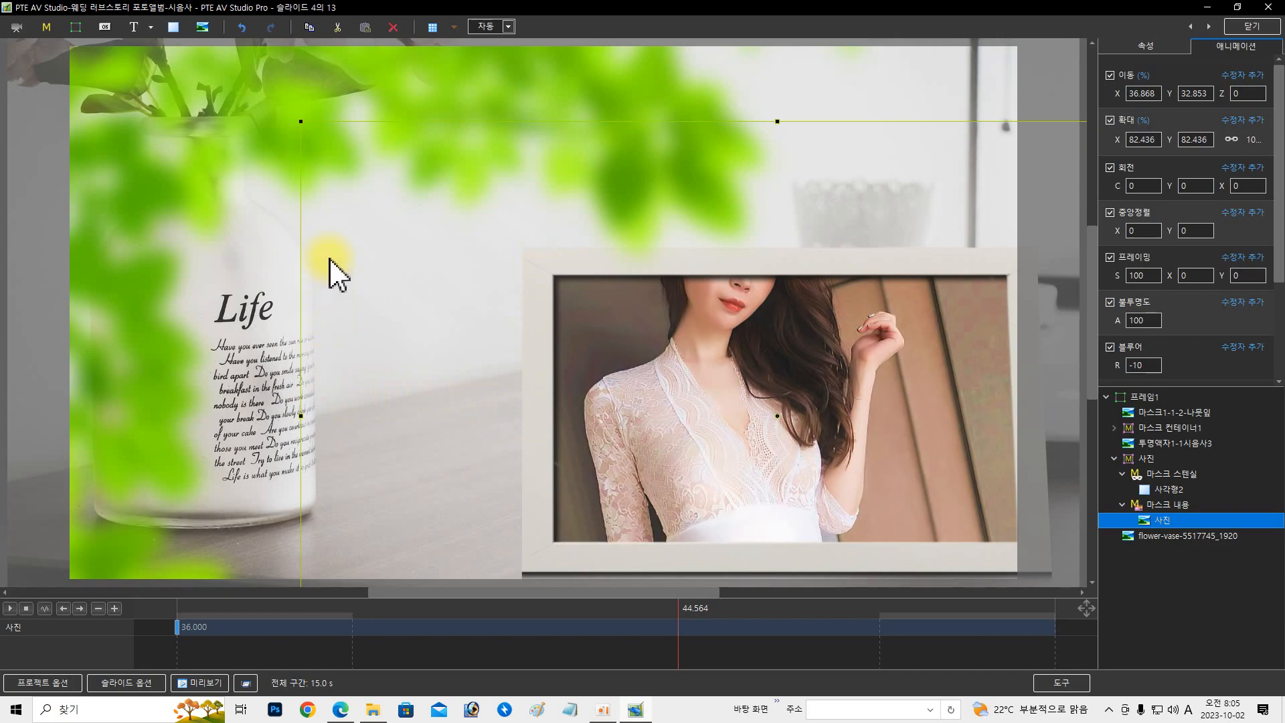
drag(324, 142, 343, 154)
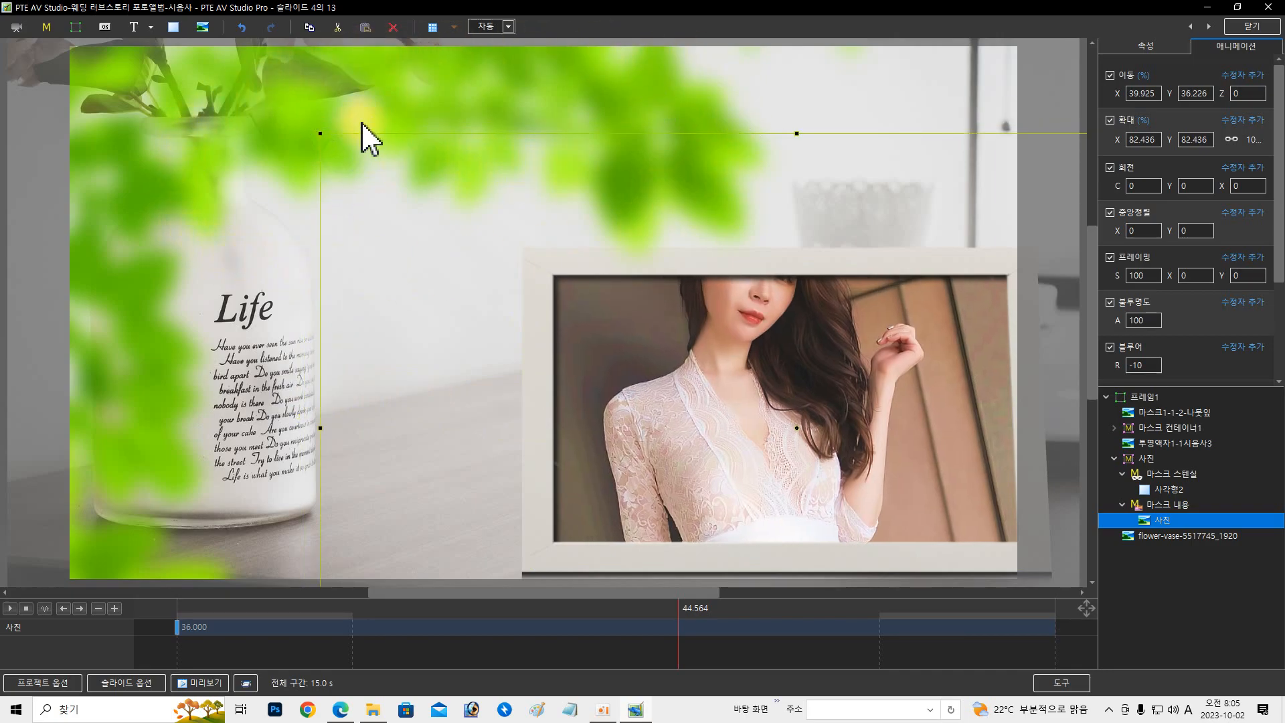
drag(321, 428, 548, 445)
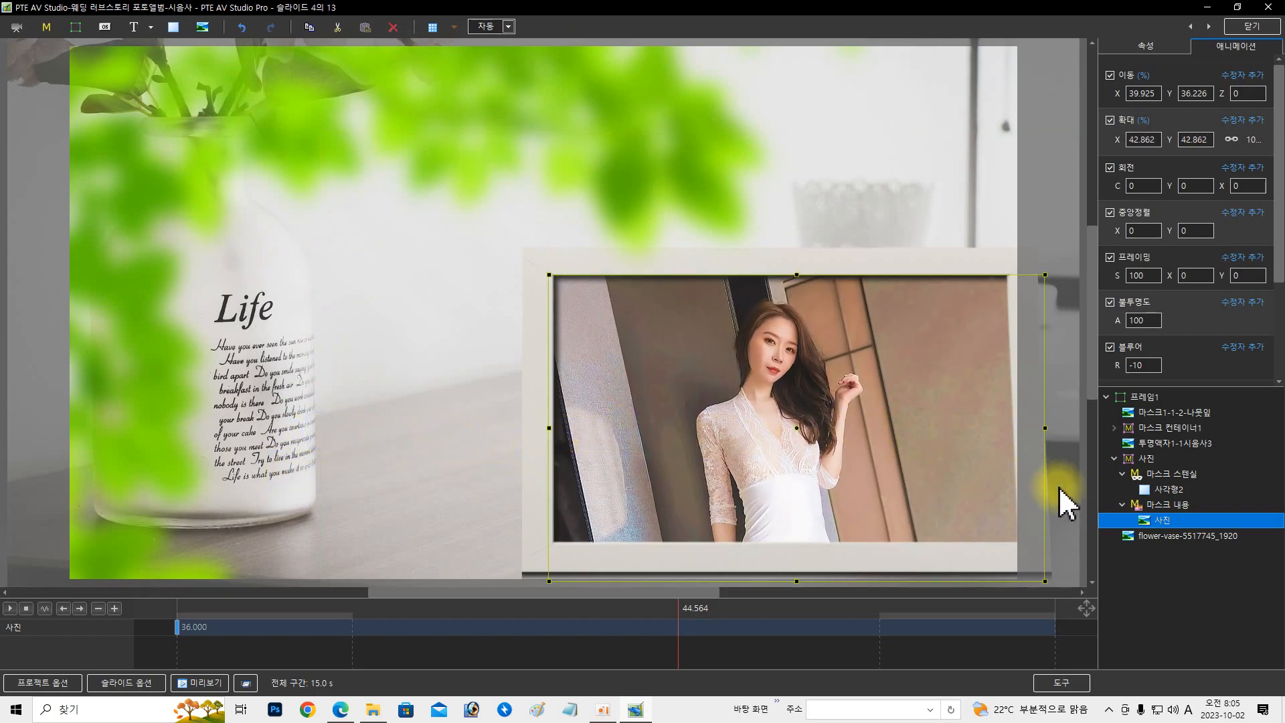
click(1166, 428)
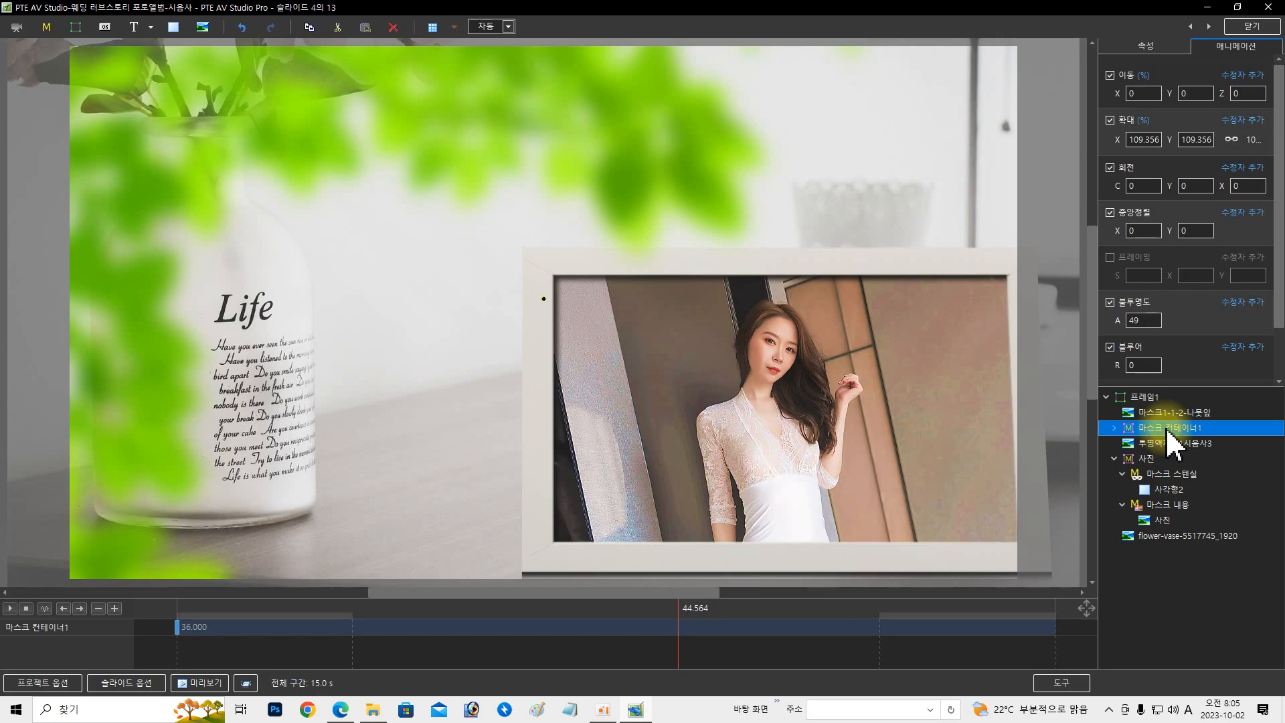
click(1148, 521)
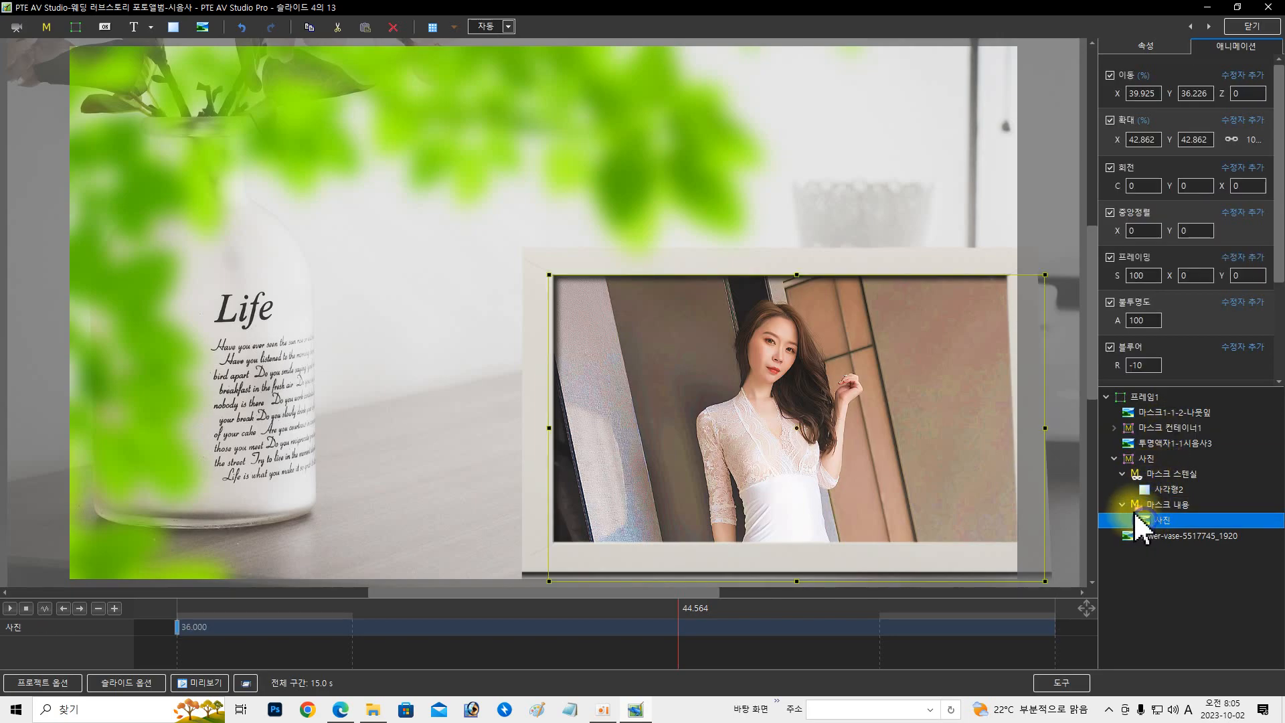
drag(1034, 477, 1031, 475)
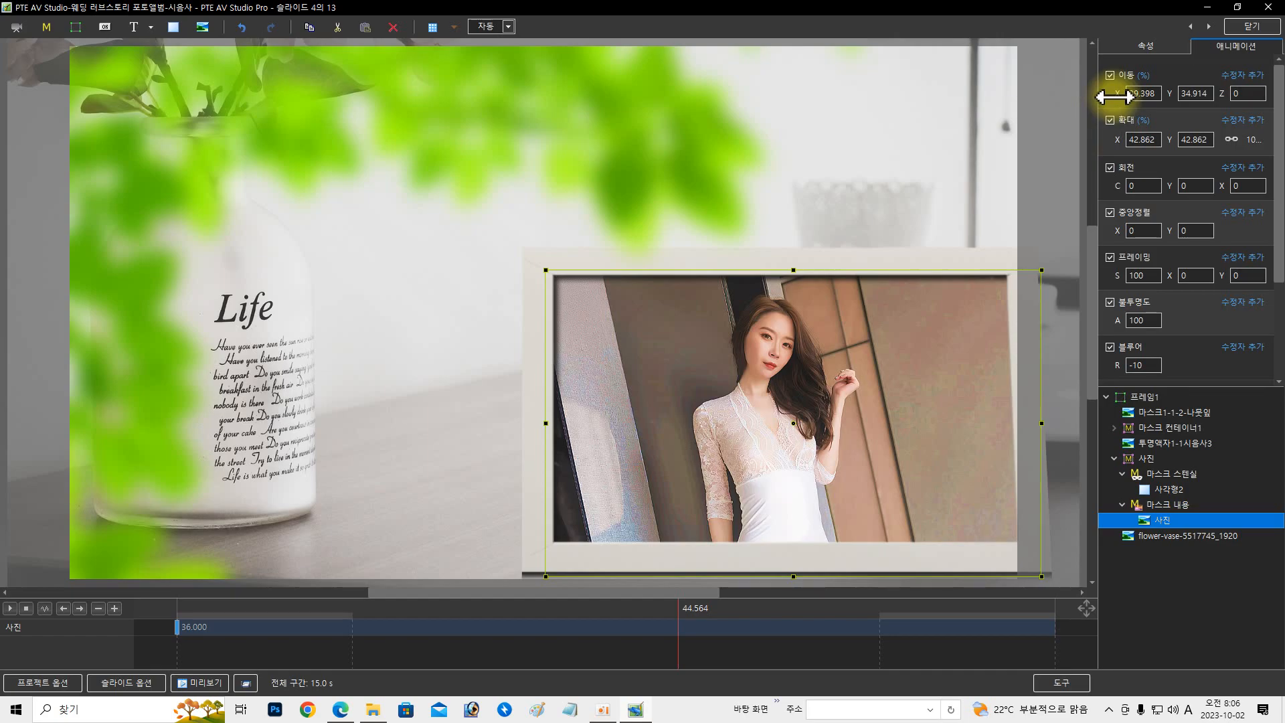
drag(1169, 99, 1169, 98)
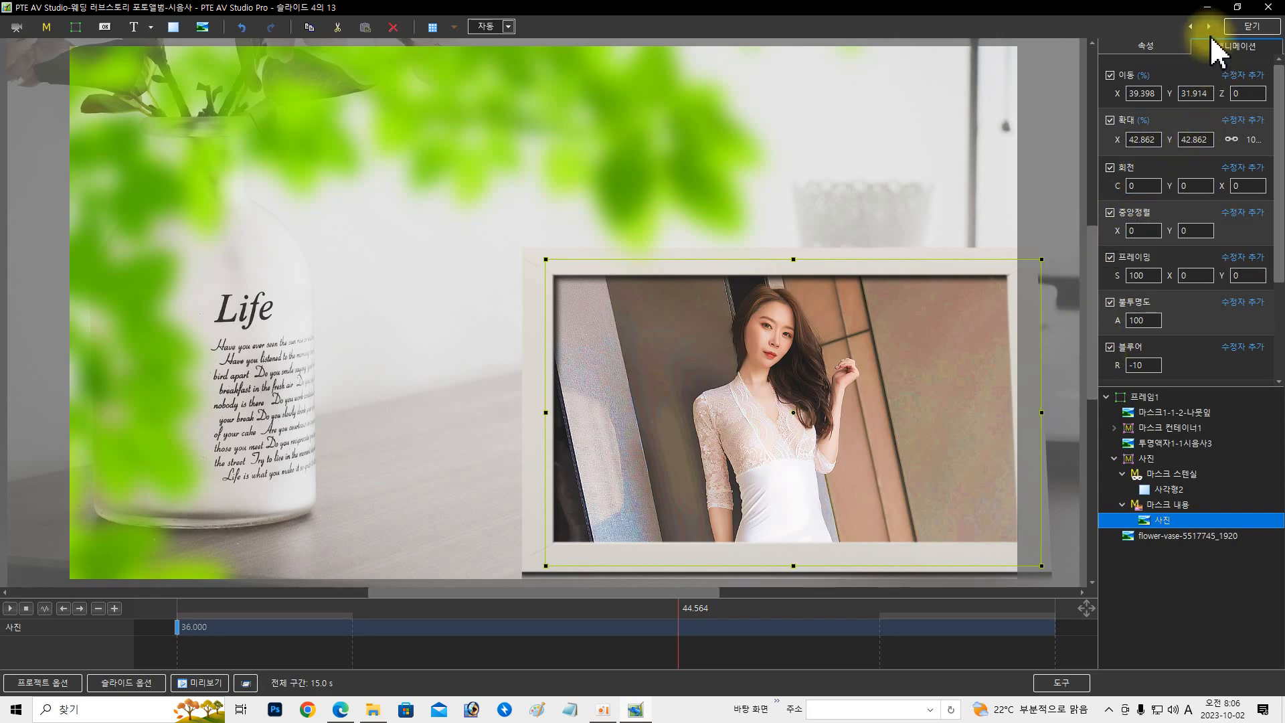
Step: On slide 5, replace the tablet's mask content photo with image 캡처_2023_05_18_00_27_37_534 from the 모델 이미지 folder
click(1209, 27)
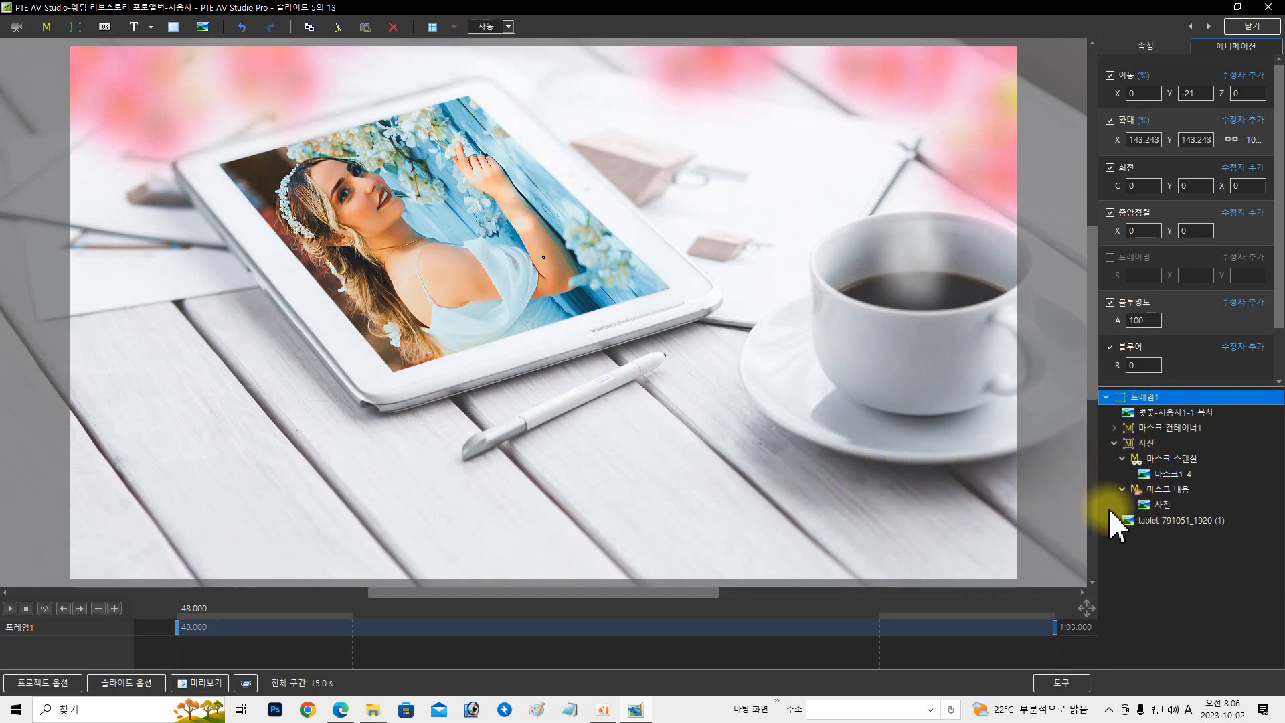
click(1158, 505)
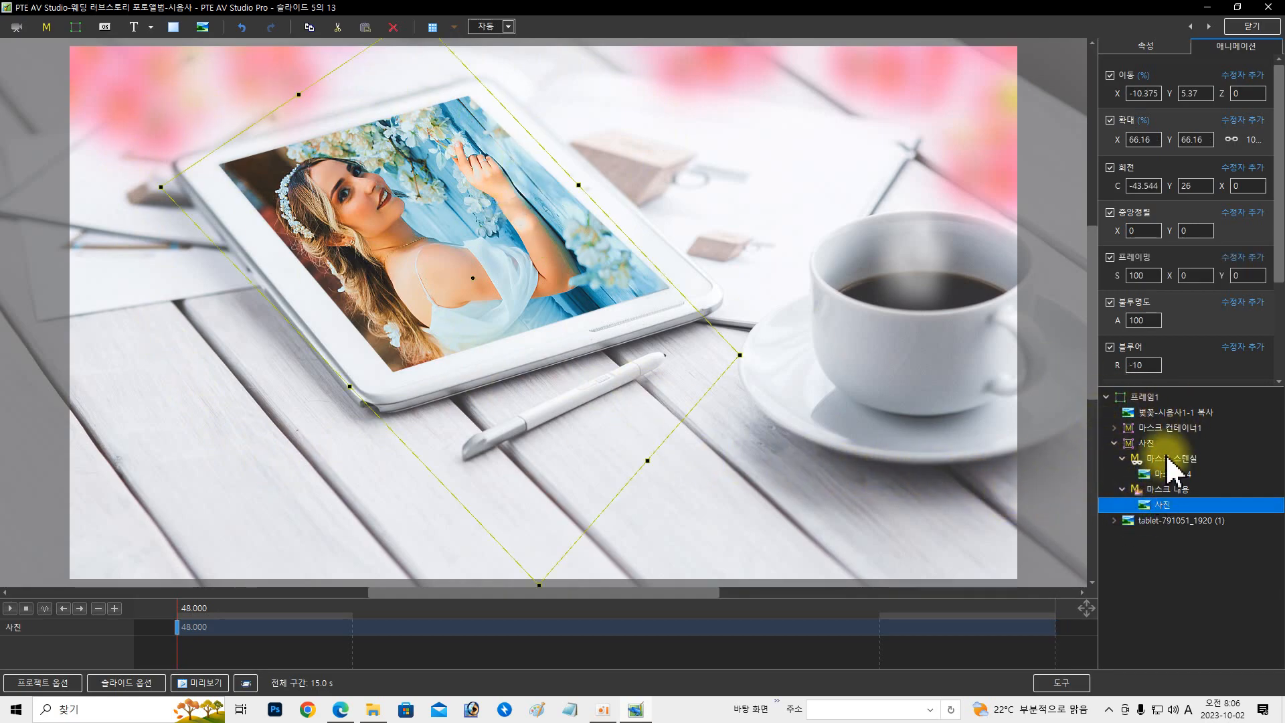
click(1146, 46)
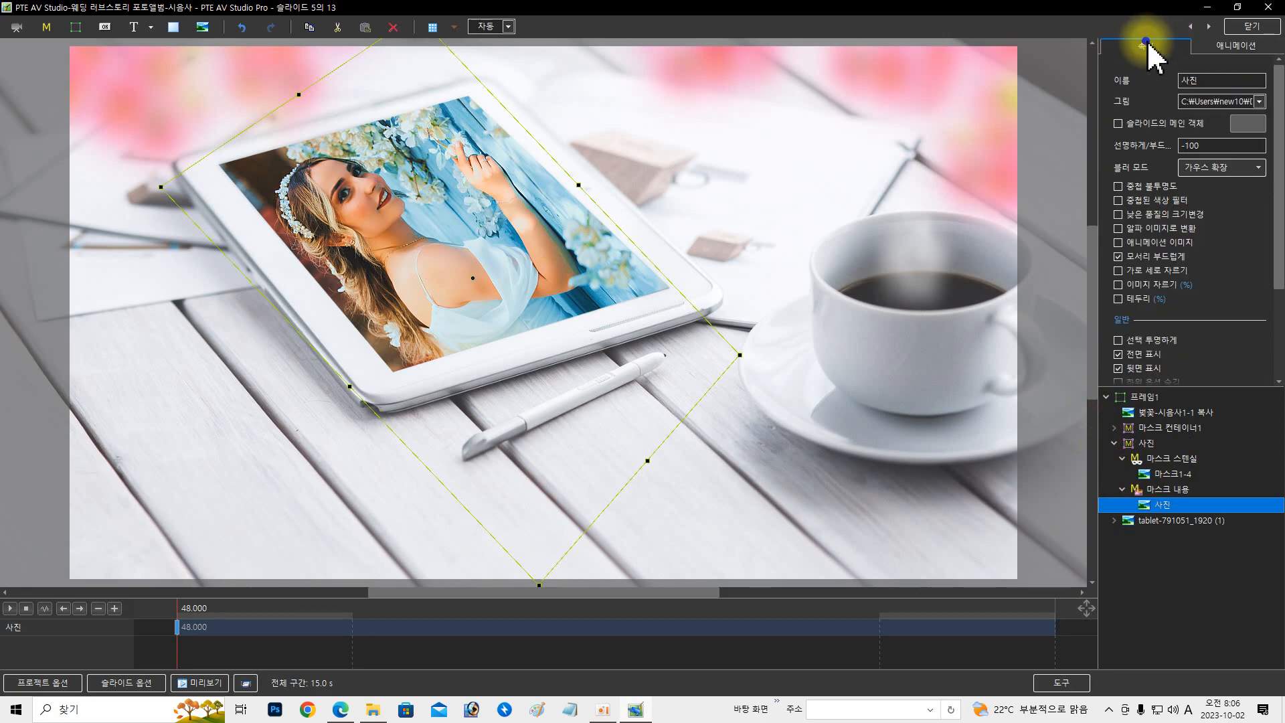
click(1259, 102)
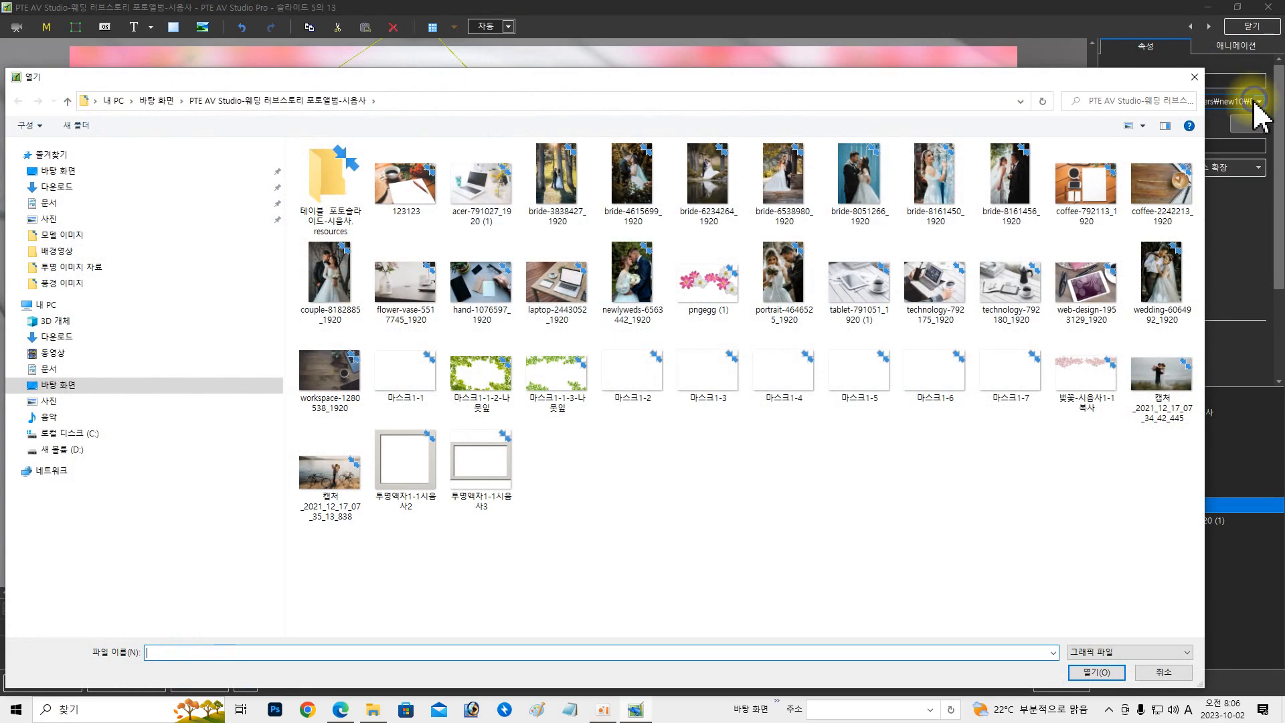
click(59, 236)
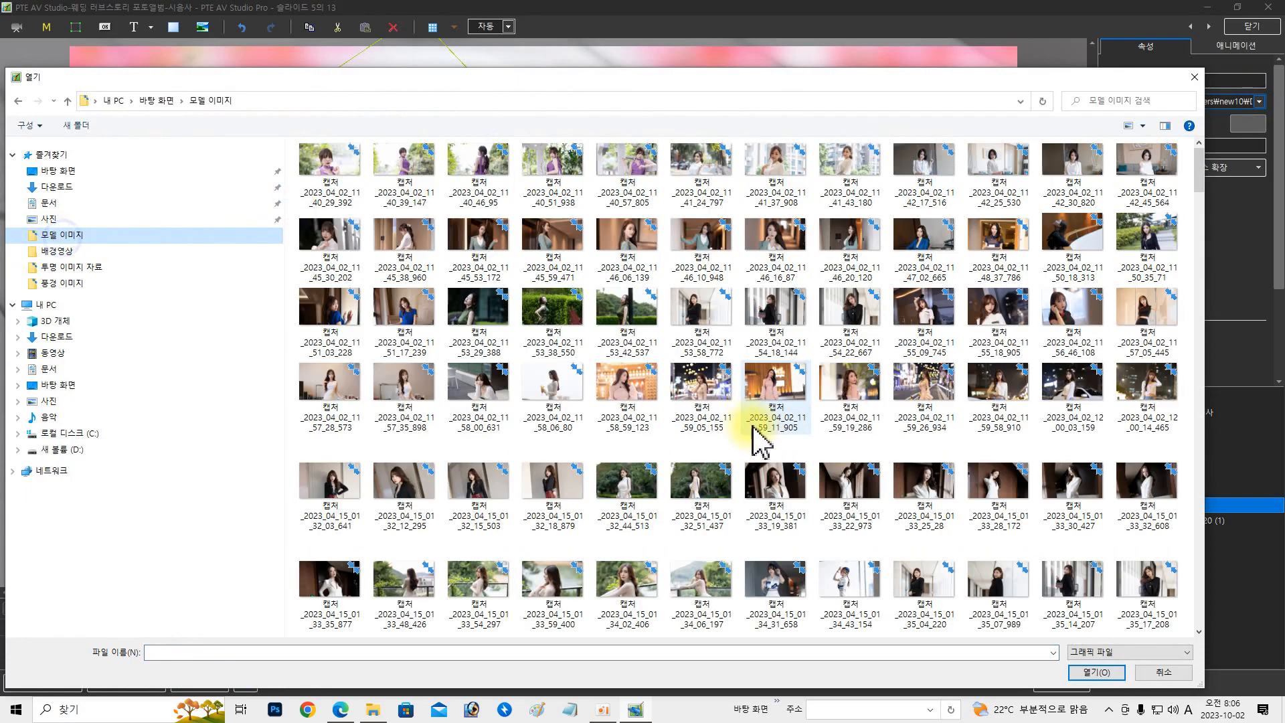
scroll(763, 442, down, 10)
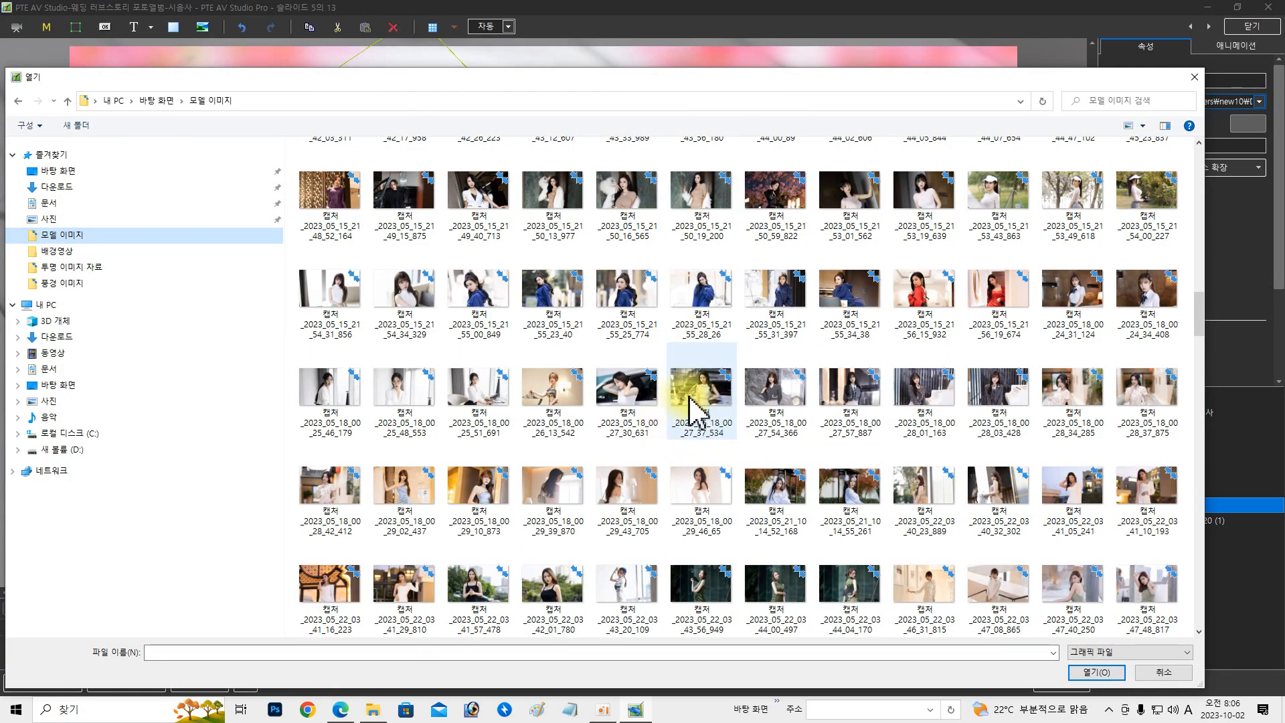
click(692, 409)
click(1081, 672)
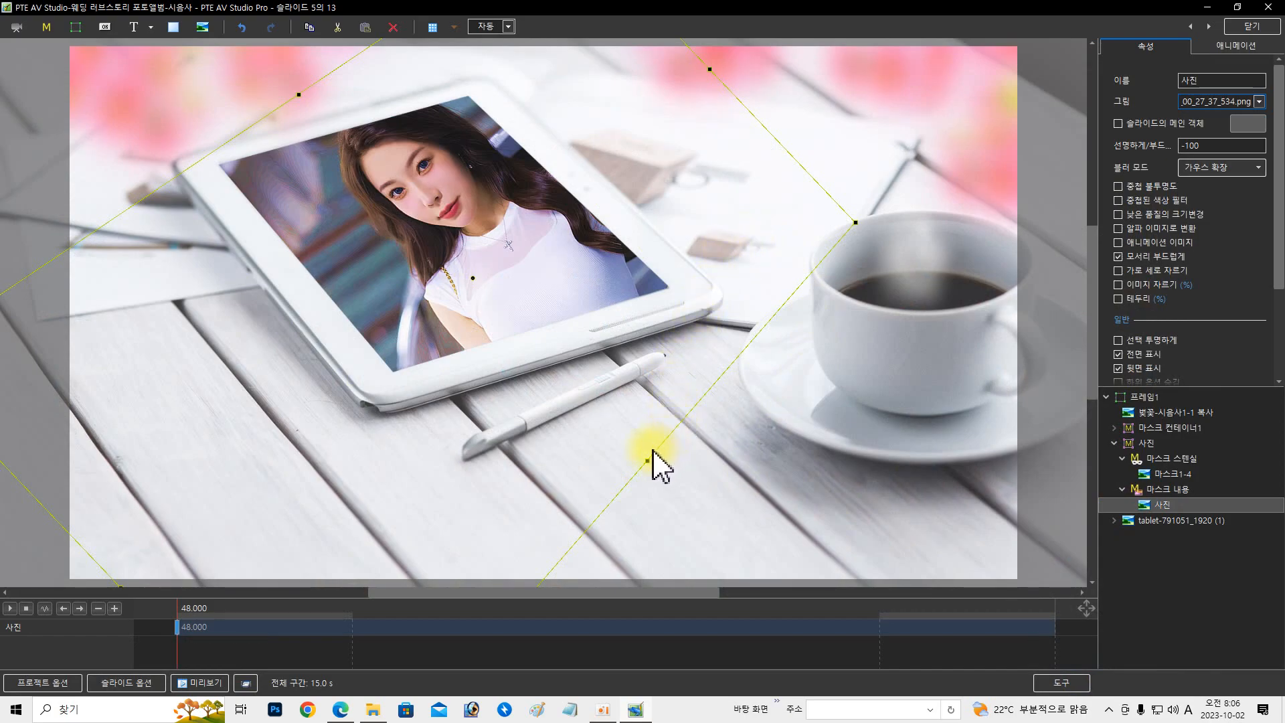
Step: Shrink the tablet photo, rotate it clockwise to a more upright angle, and position it so it fills the tablet screen
drag(644, 459, 582, 396)
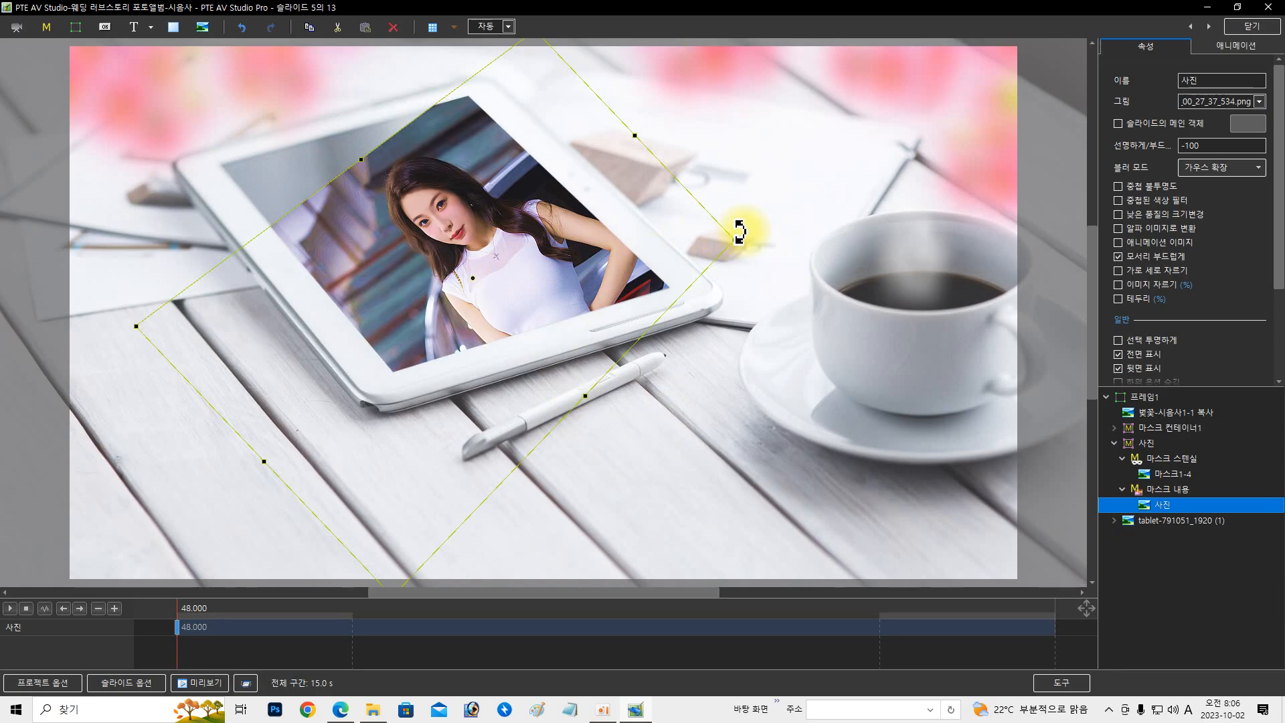
drag(745, 235, 775, 338)
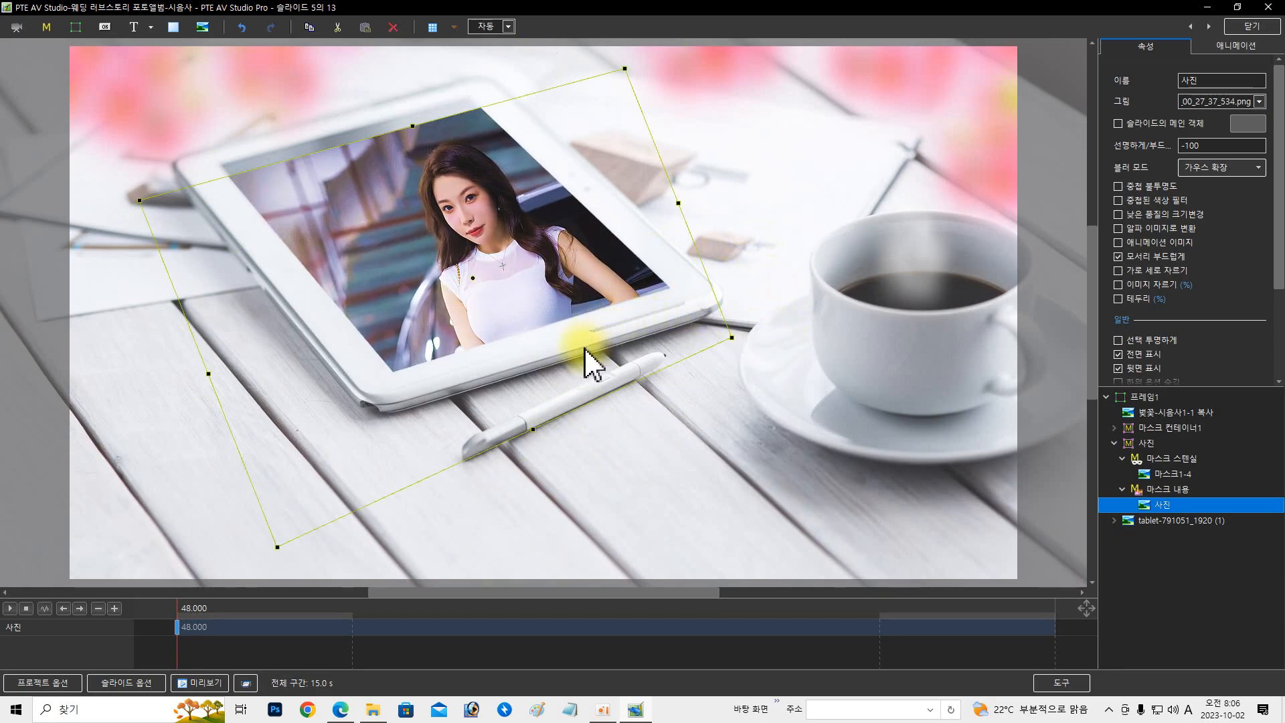
drag(574, 340, 511, 345)
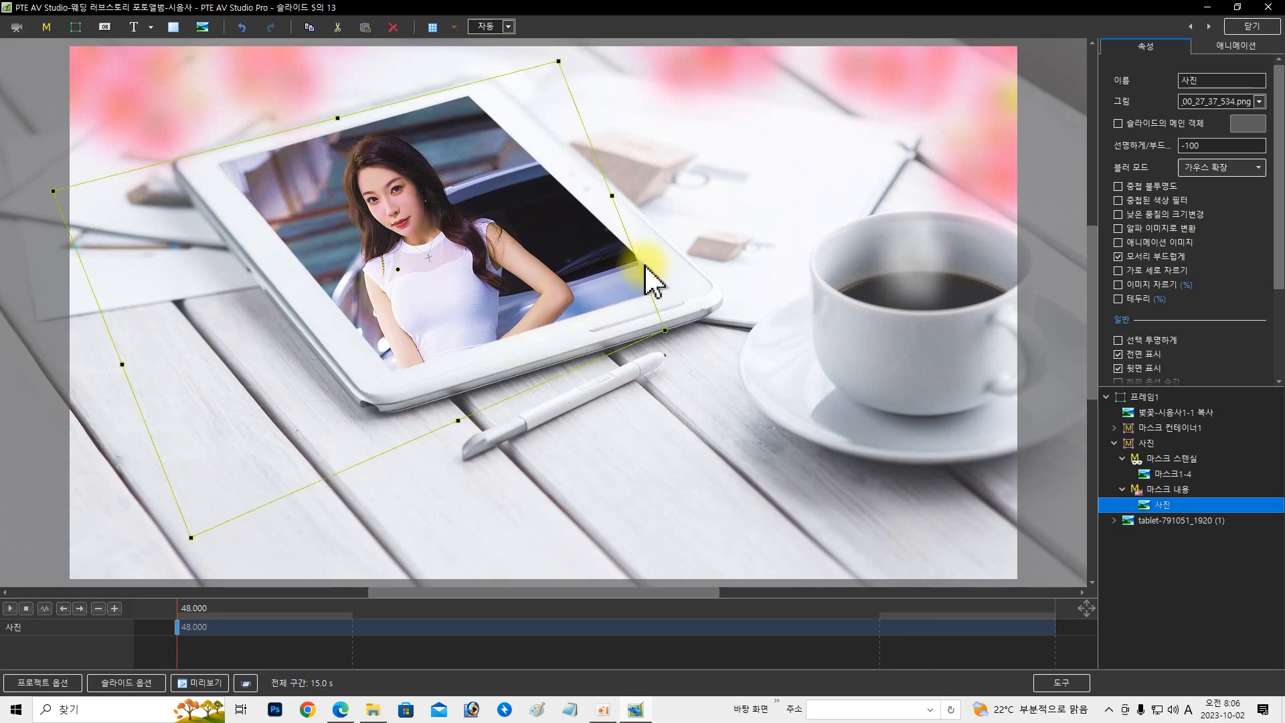
drag(608, 294, 636, 292)
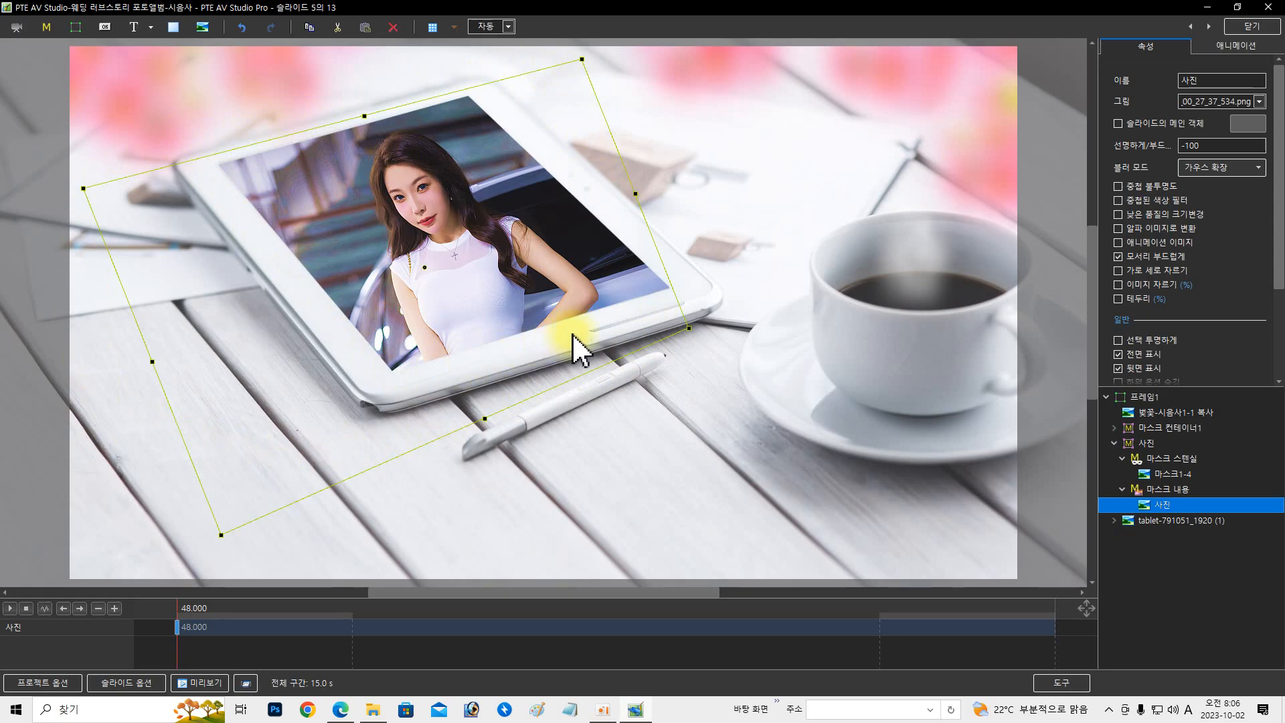
mouse_move(585, 333)
mouse_down()
mouse_move(573, 339)
mouse_move(585, 338)
mouse_up()
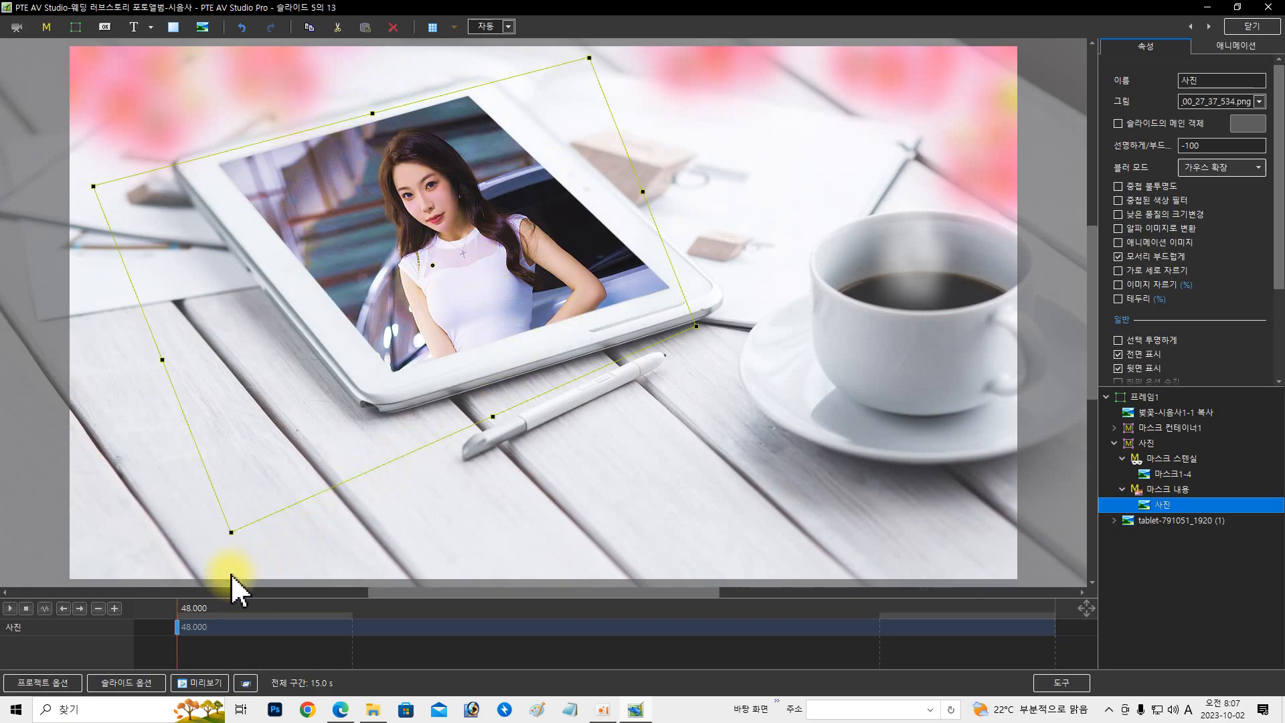
click(202, 608)
drag(203, 609, 103, 679)
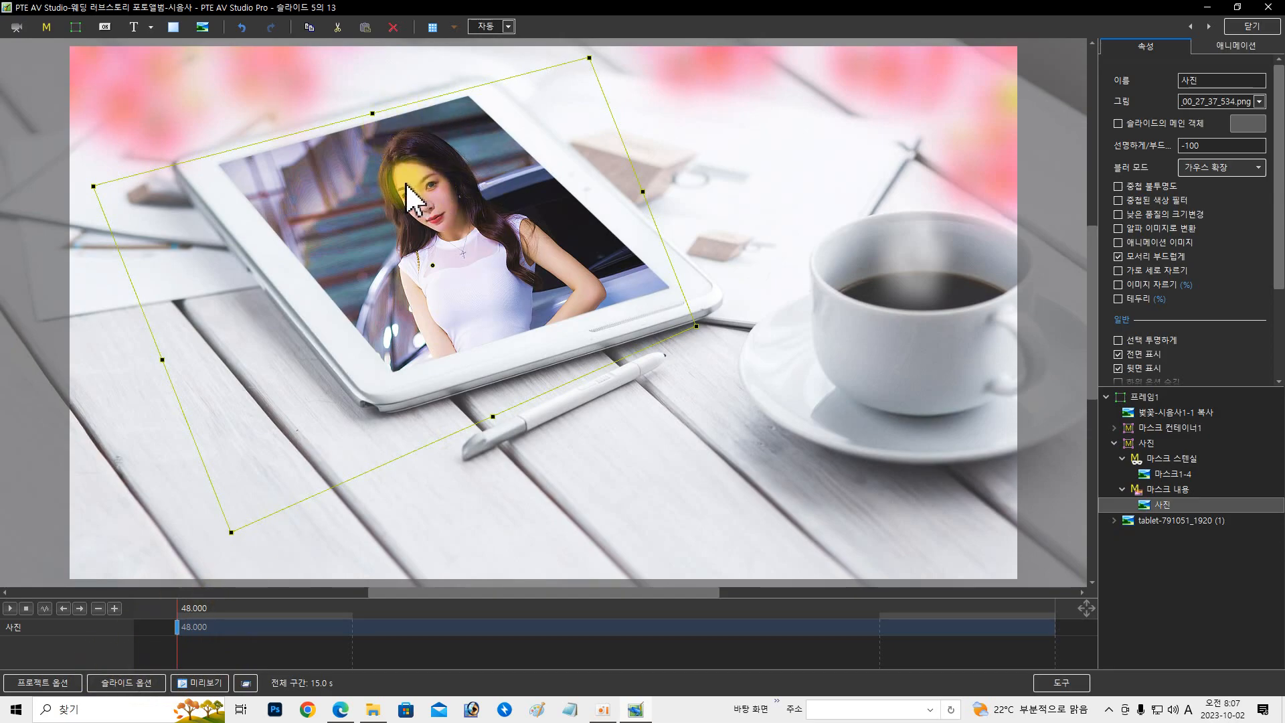